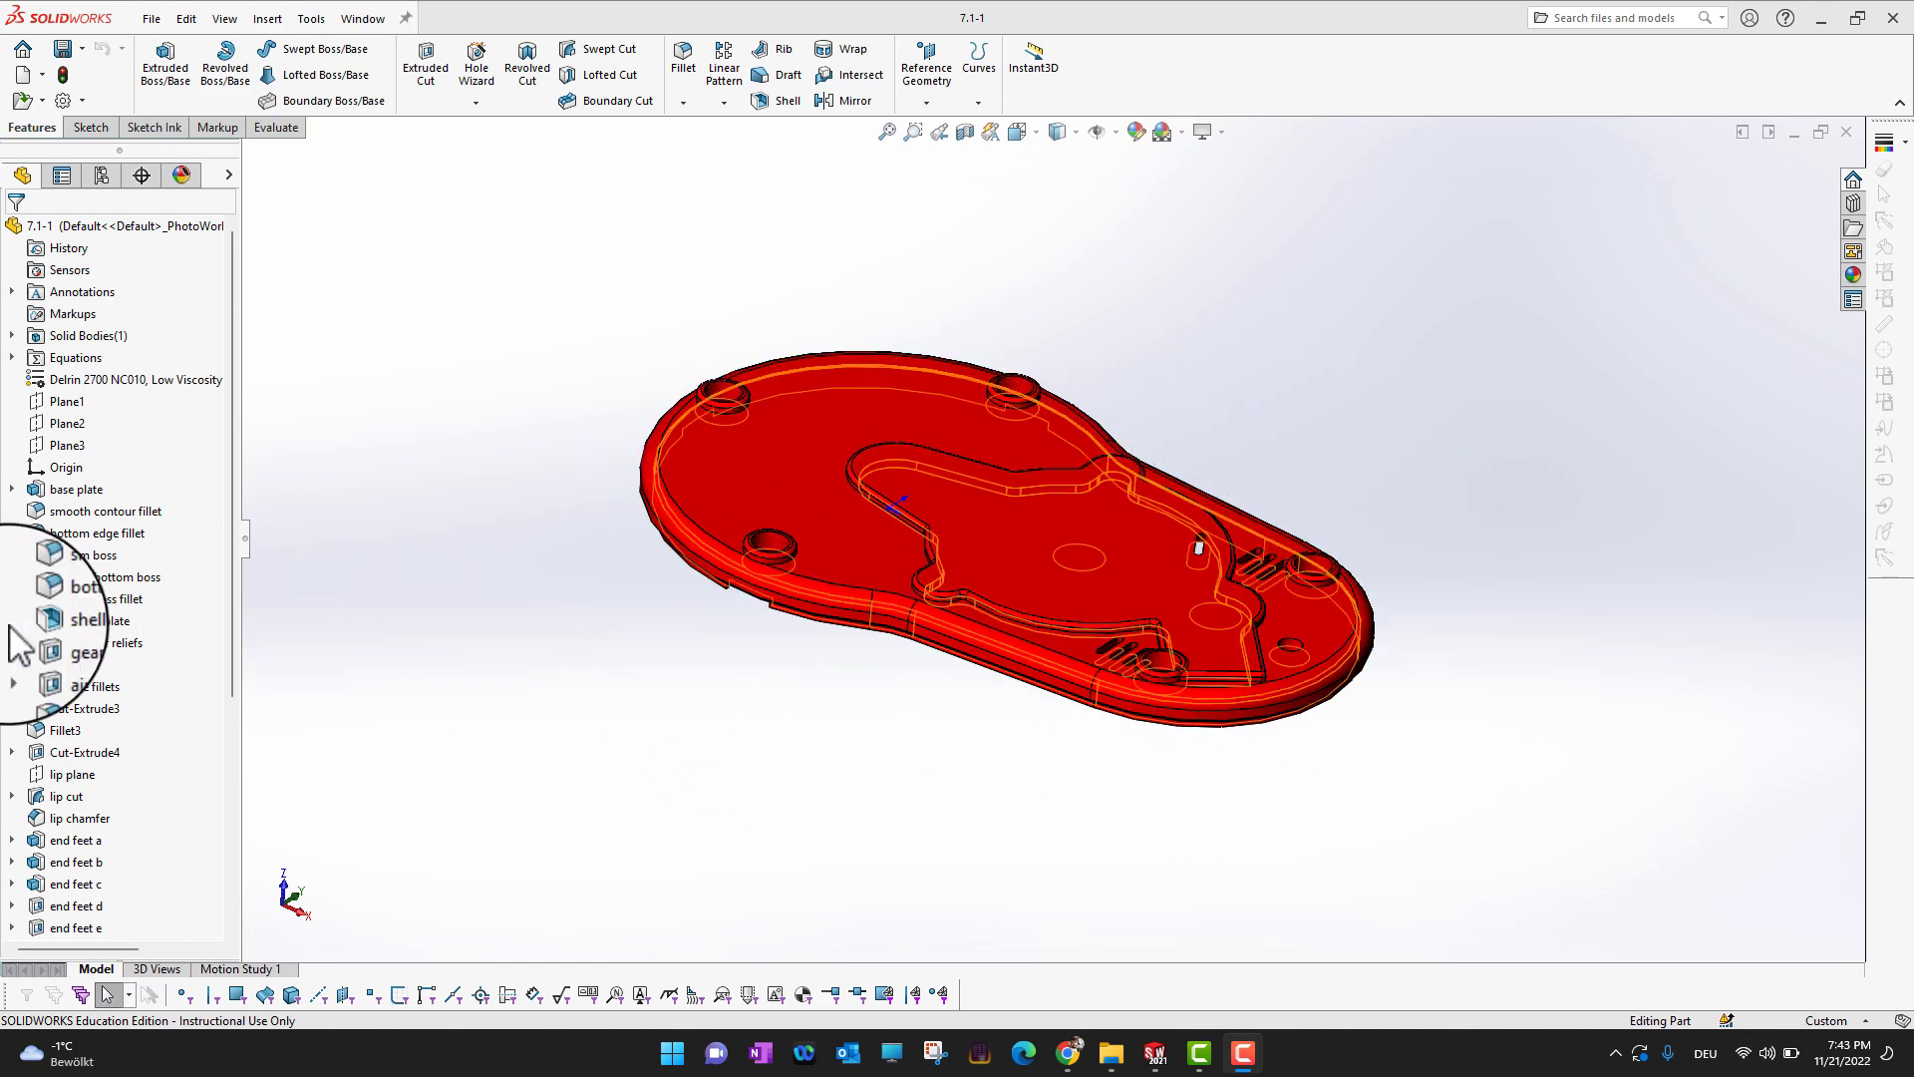
Highlight the bottom edge fillet and the bottom boss fillet on the base plate to see which edges they round
click(94, 529)
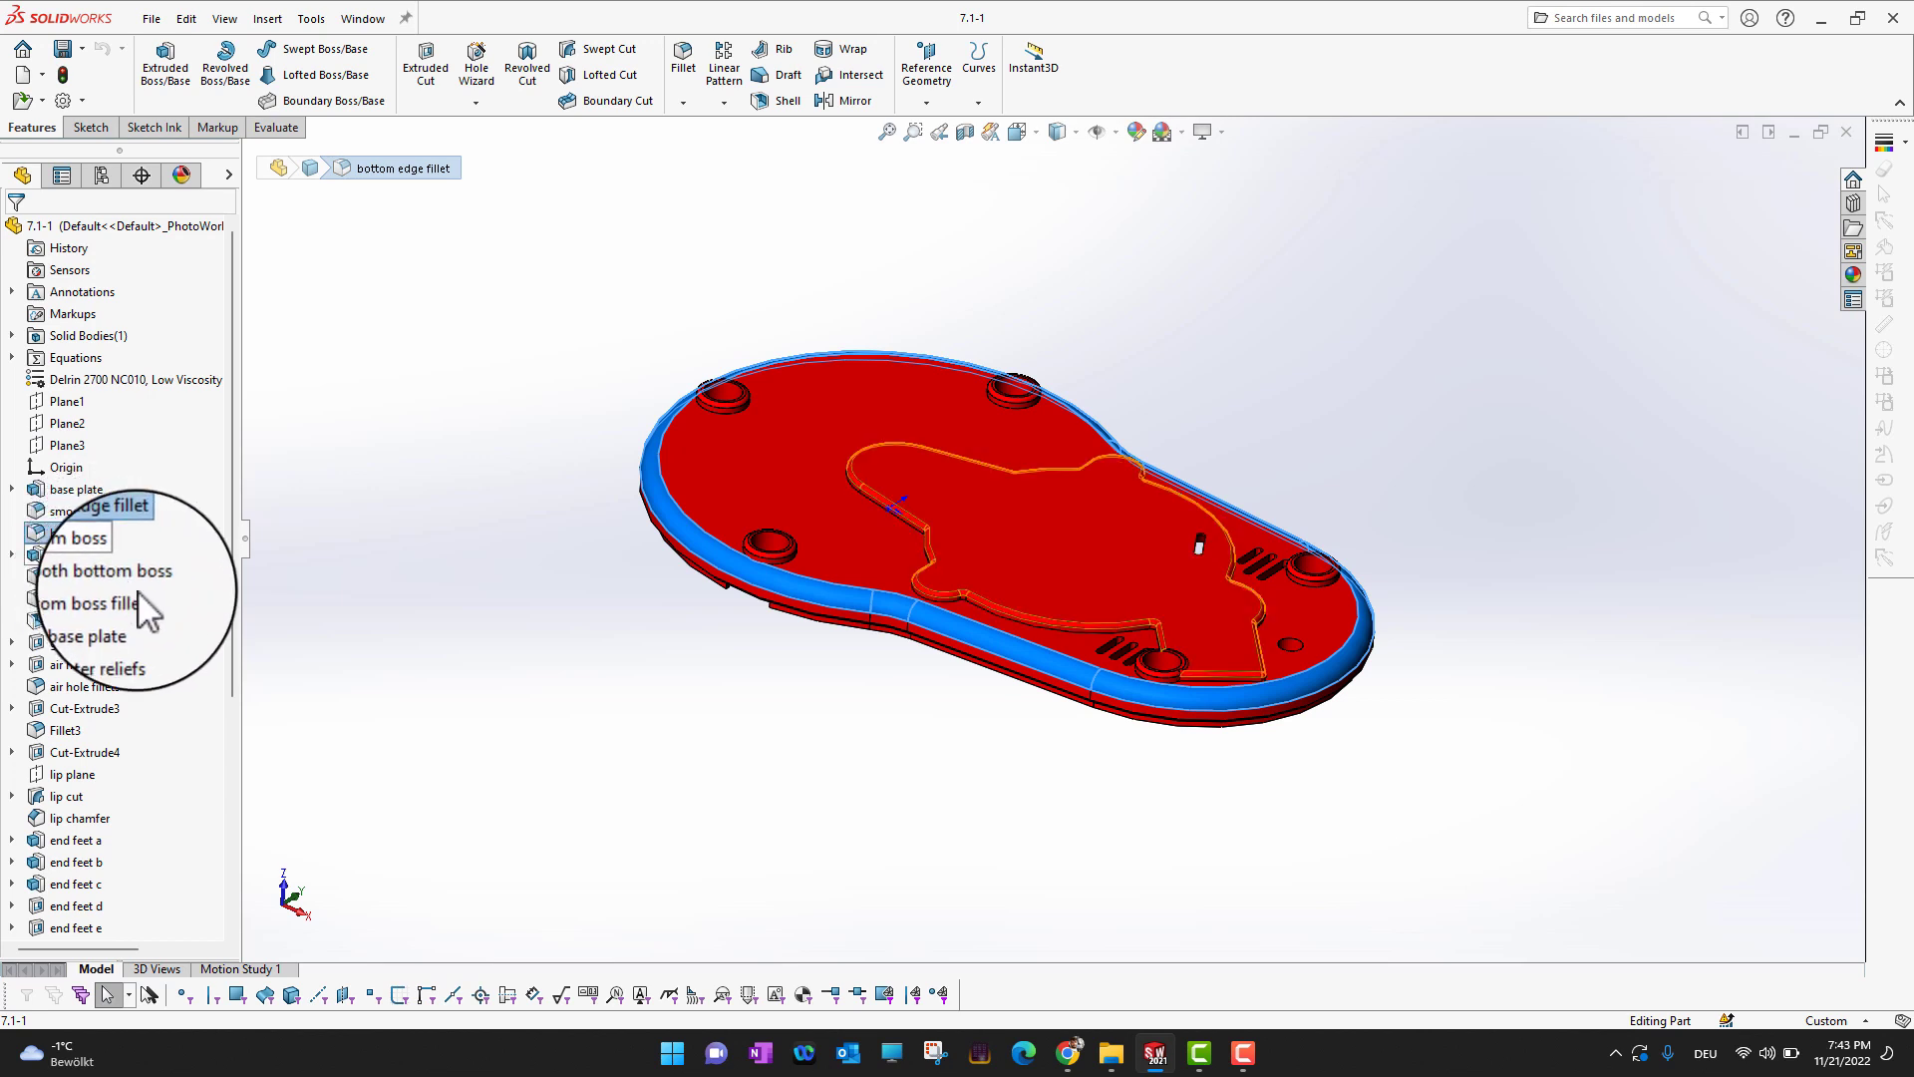
click(97, 598)
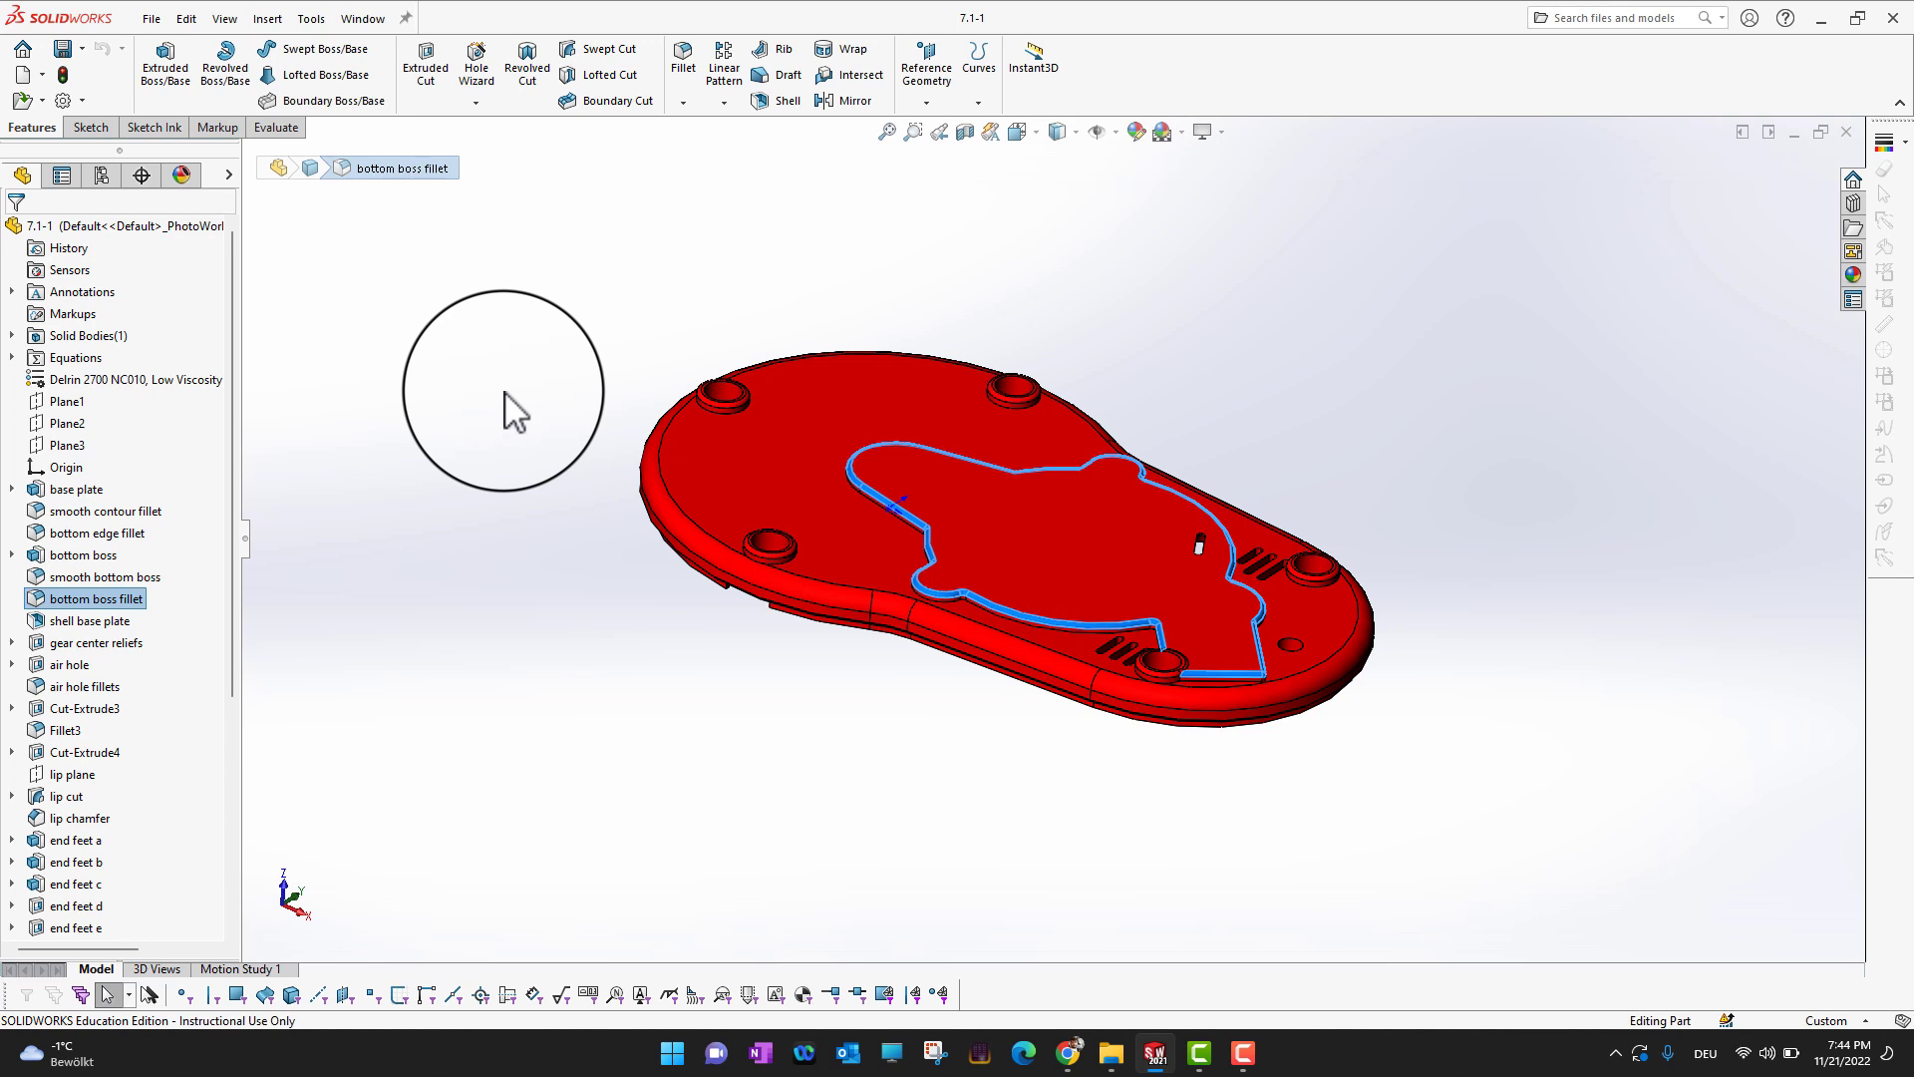
Switch to the open part 7.1-2 and show its grooved side
click(362, 18)
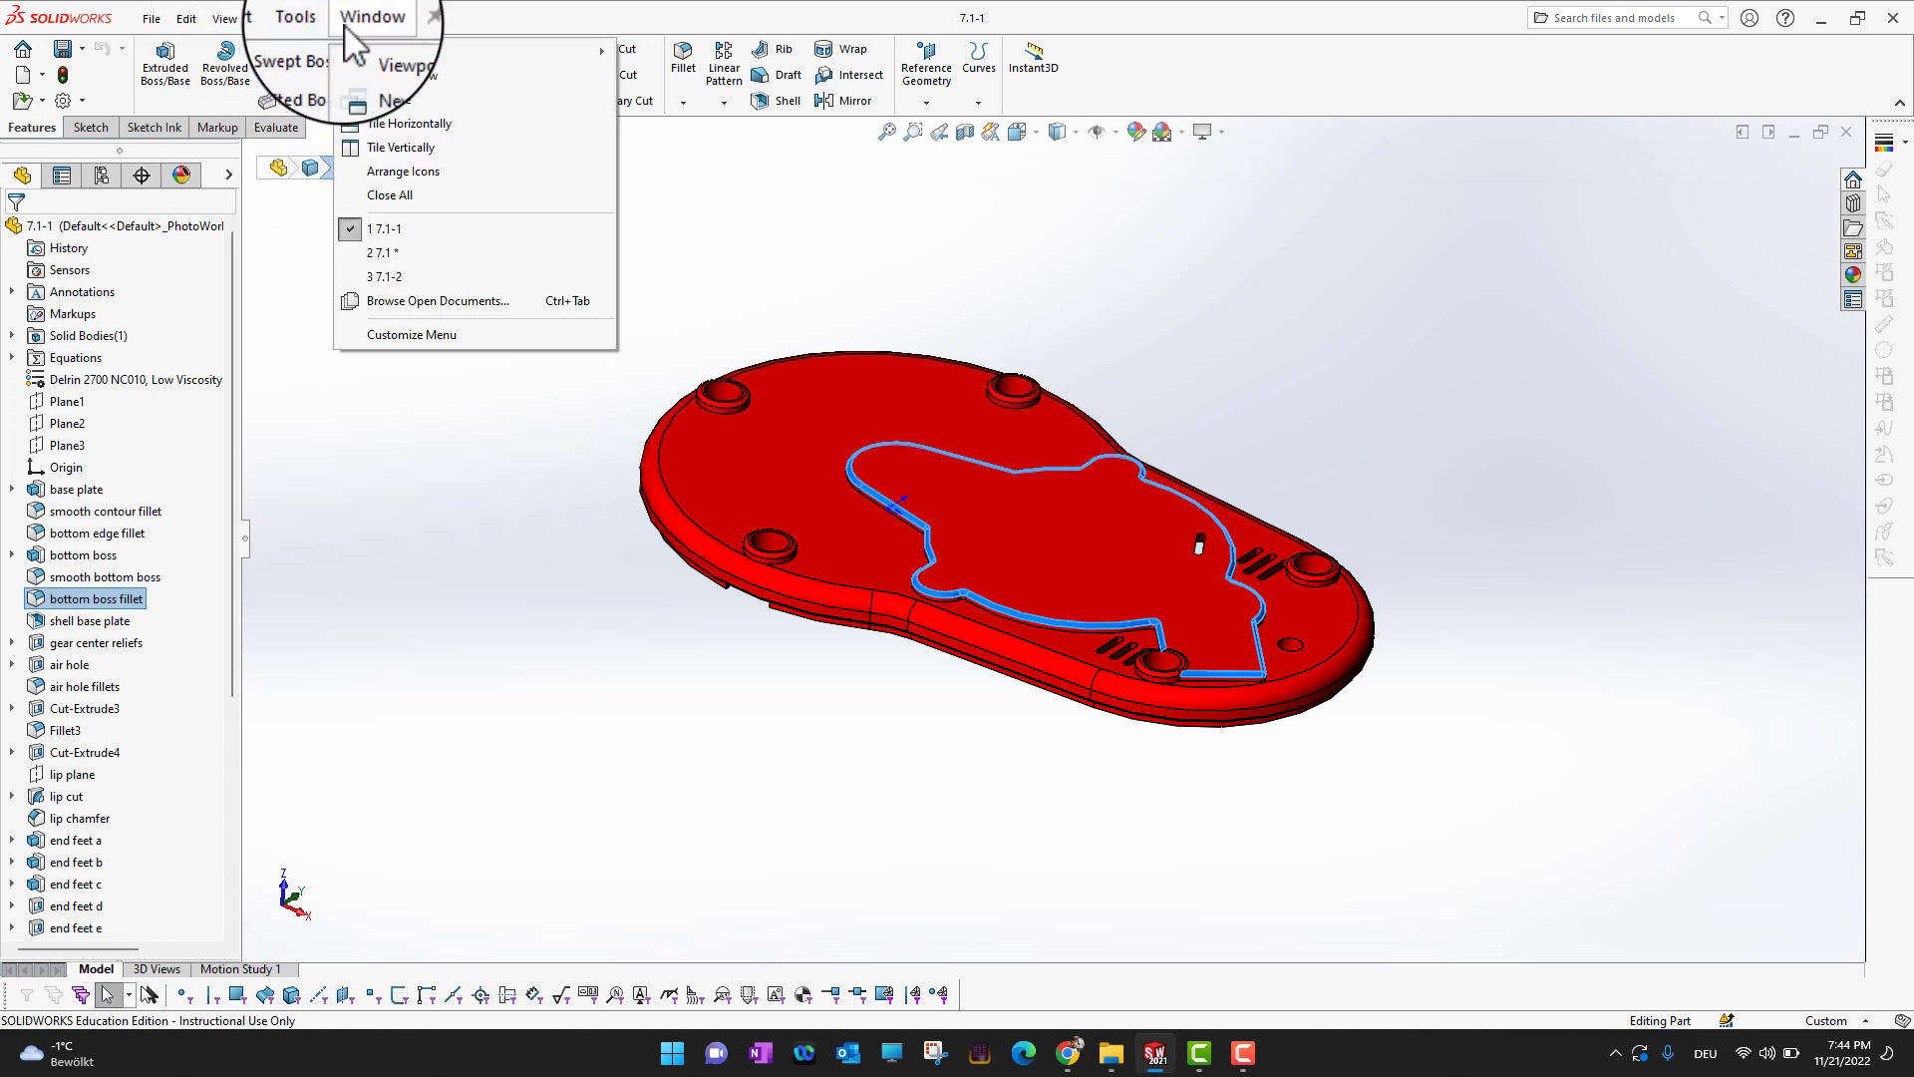
click(419, 279)
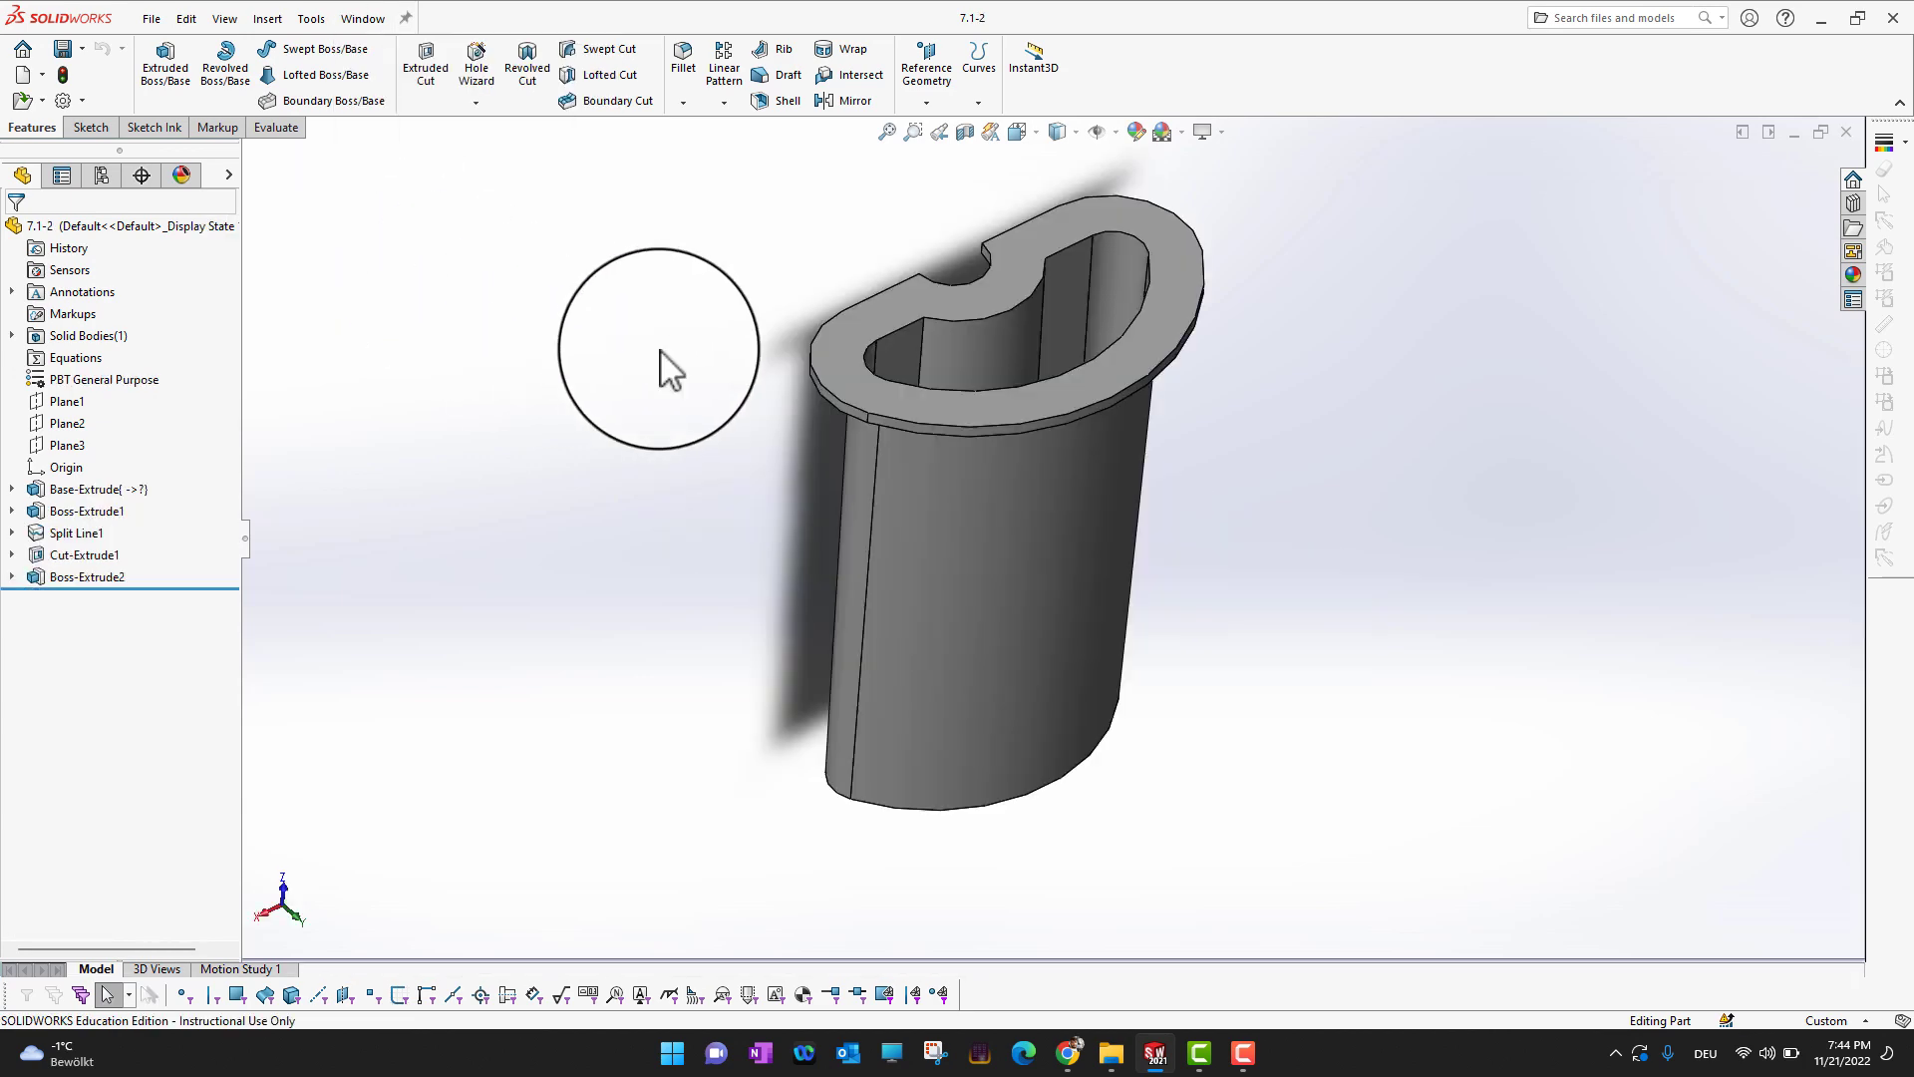
middle_drag(625, 320, 797, 522)
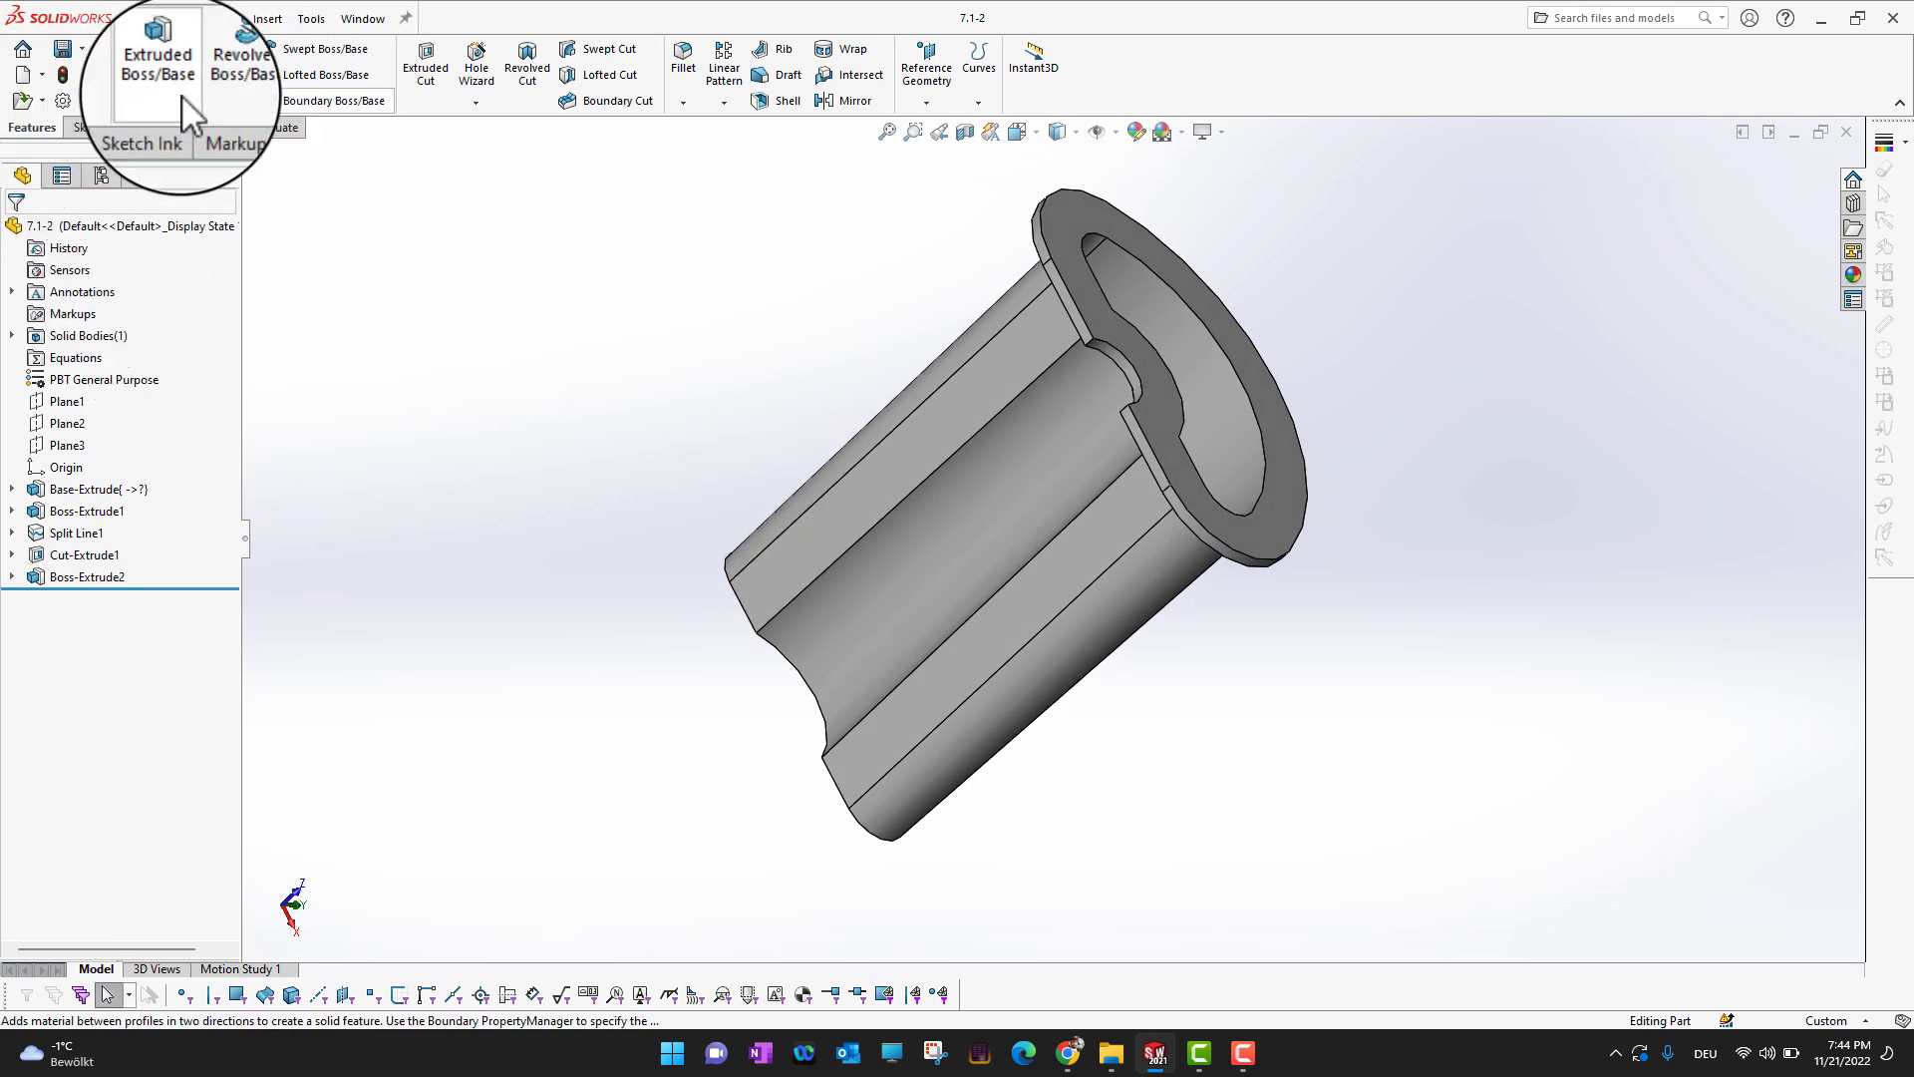
Begin a symmetric 7 mm constant-size fillet with the two lengthwise edges inside the hollow, on either side of the groove
click(683, 72)
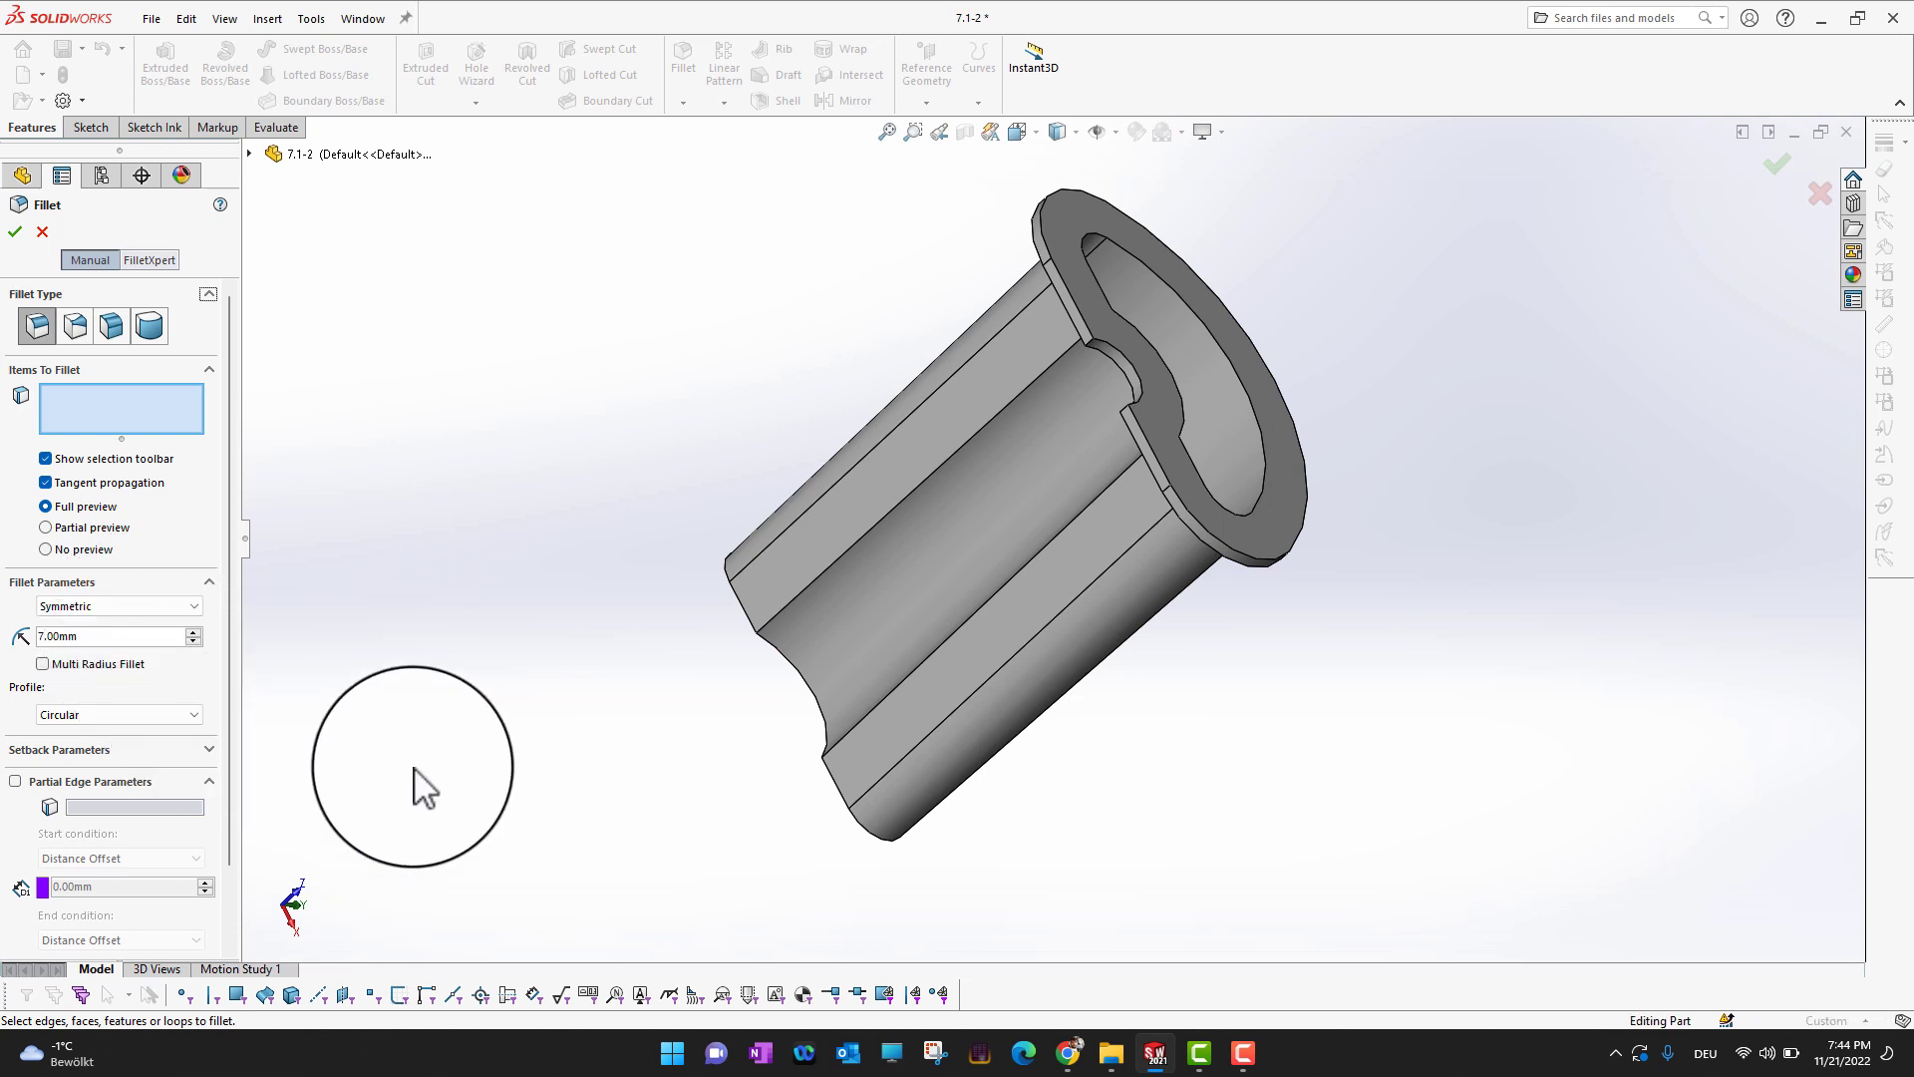
middle_drag(1529, 697, 1354, 824)
scroll(1025, 662, down, 4)
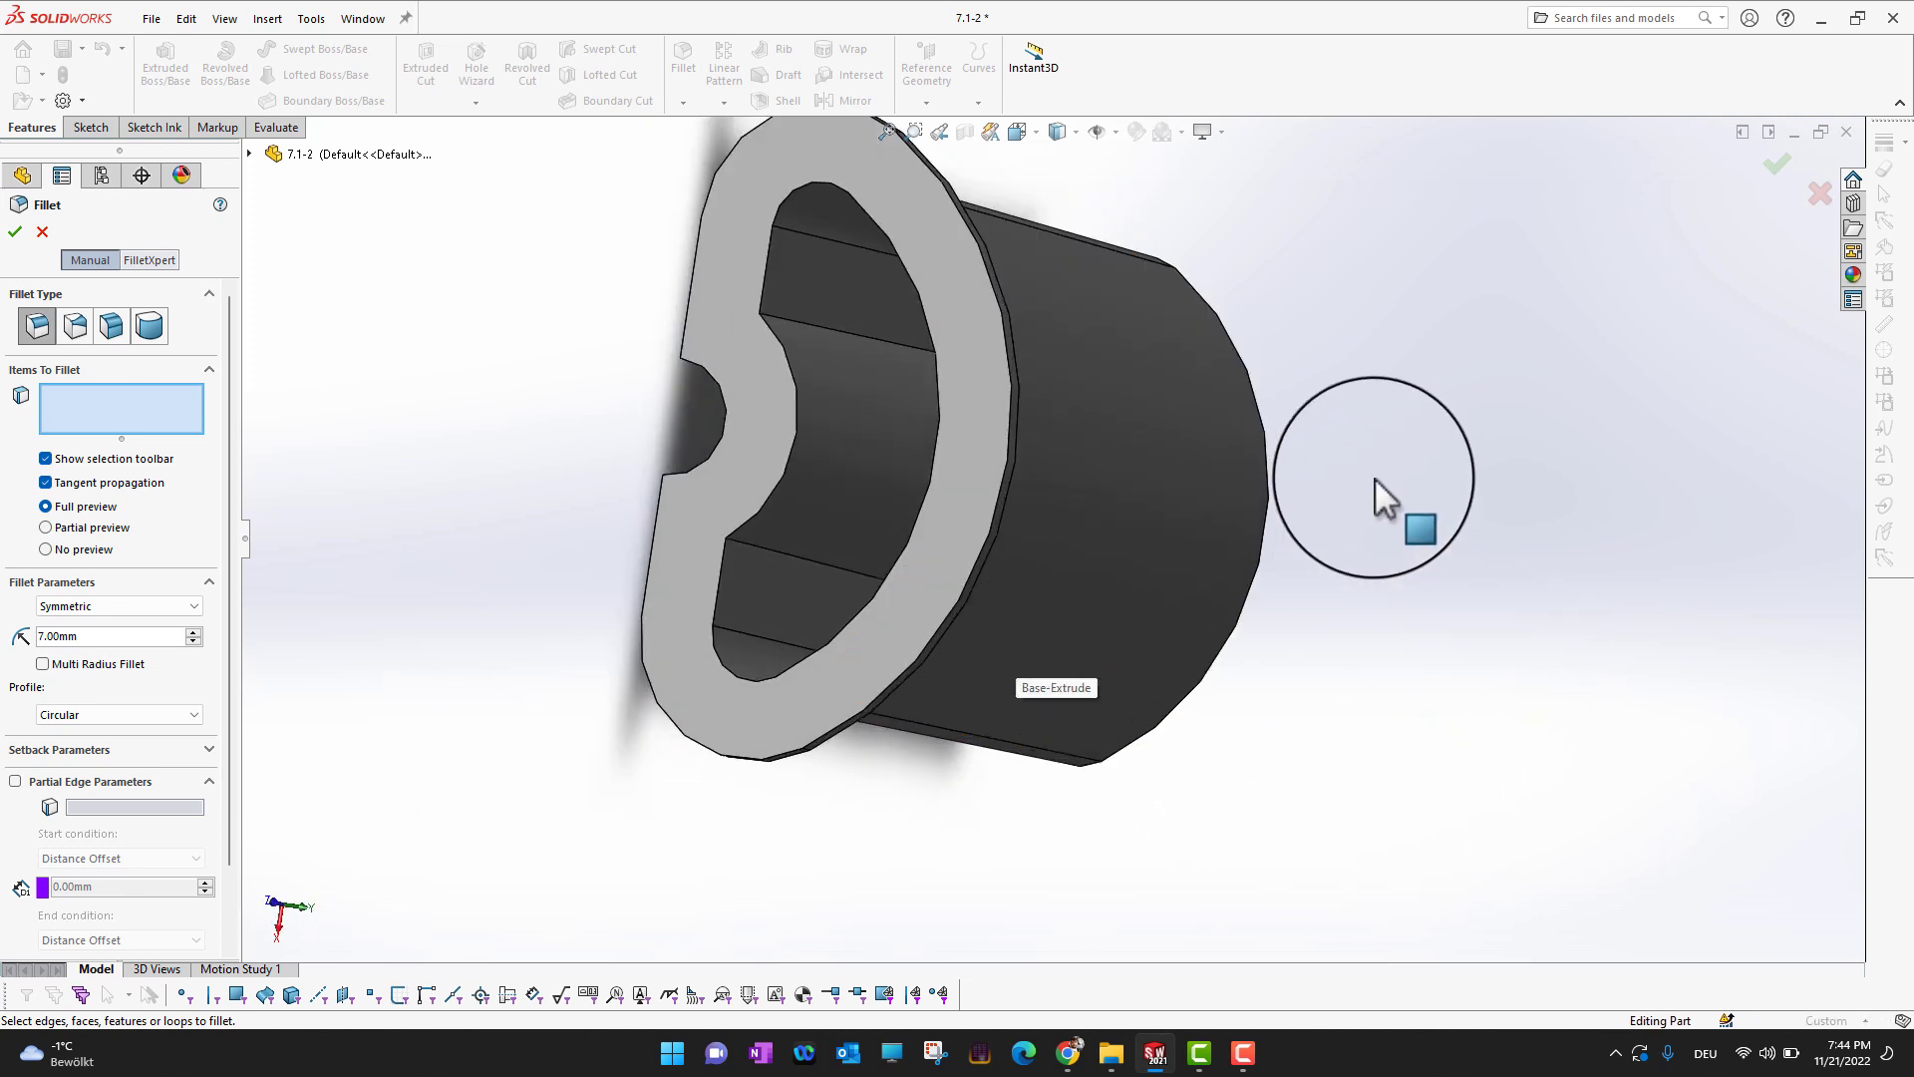
middle_drag(1410, 459, 1286, 449)
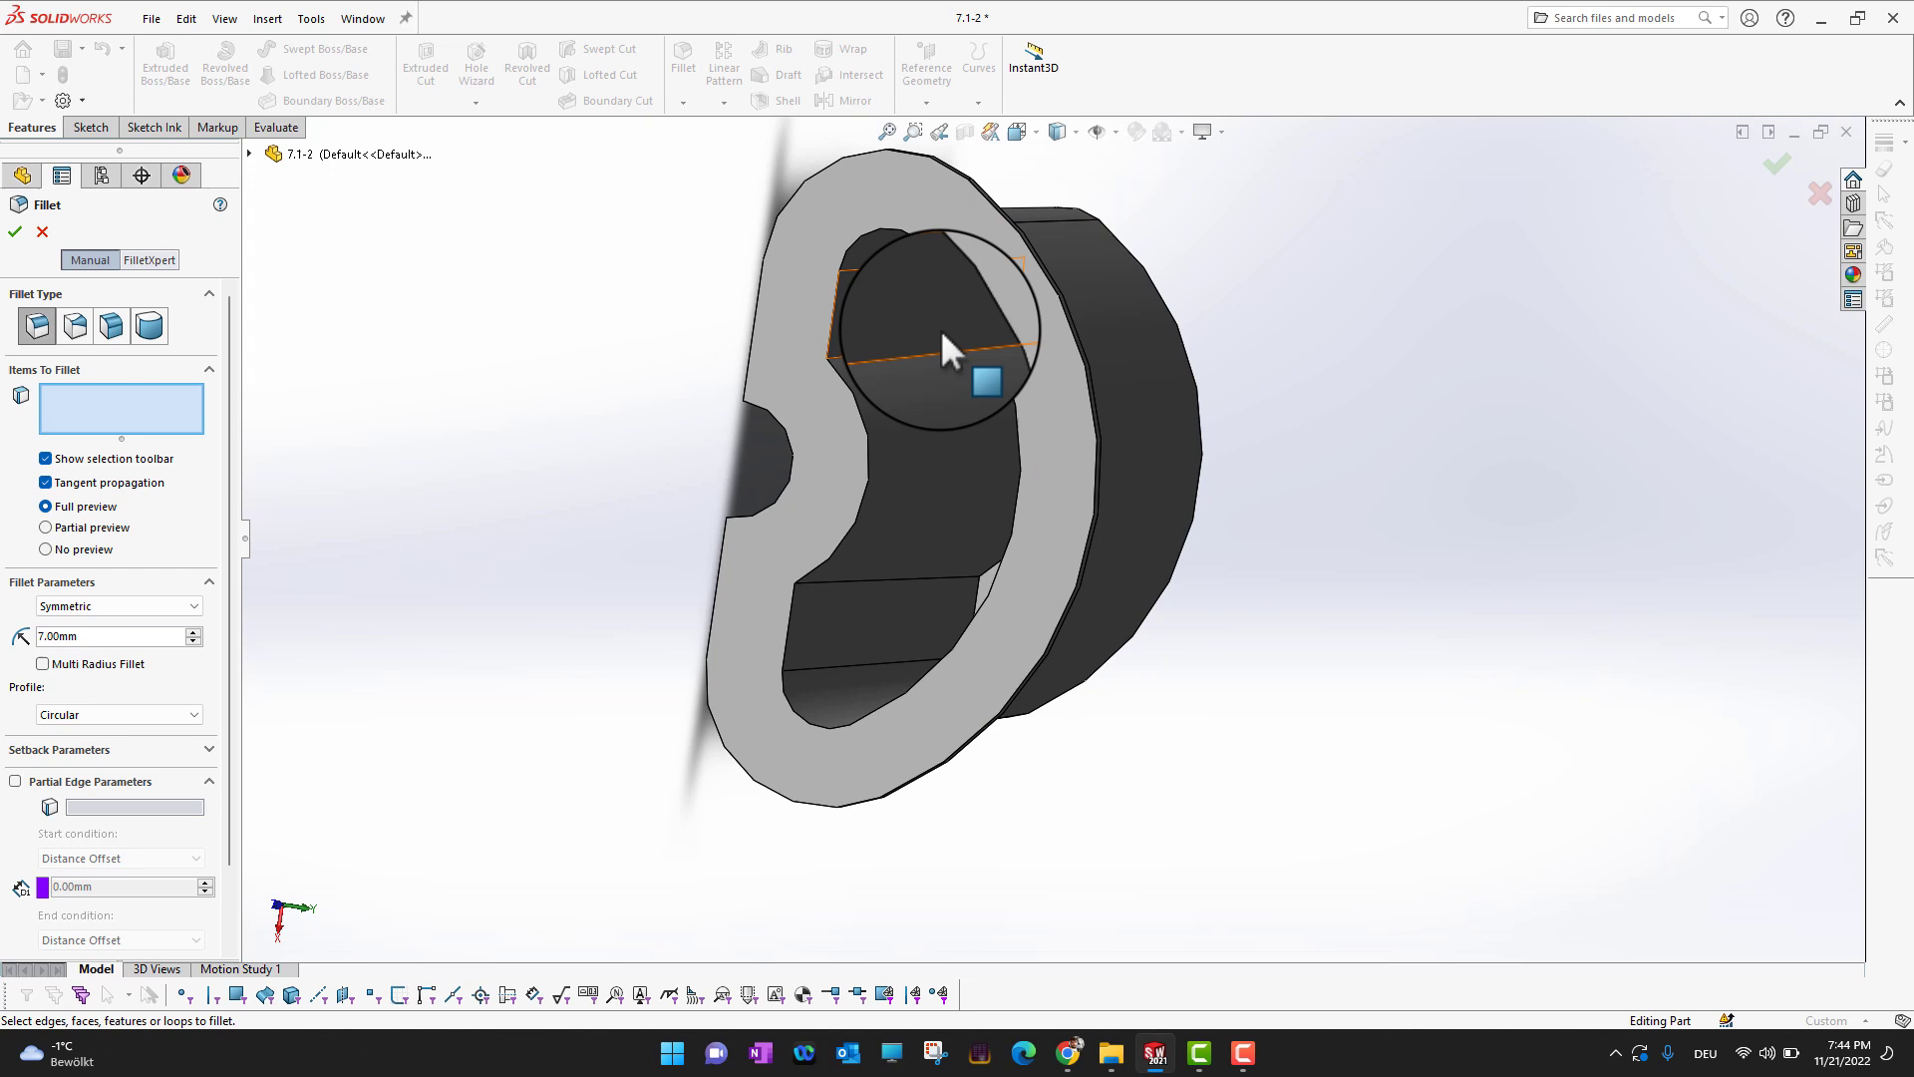
click(896, 351)
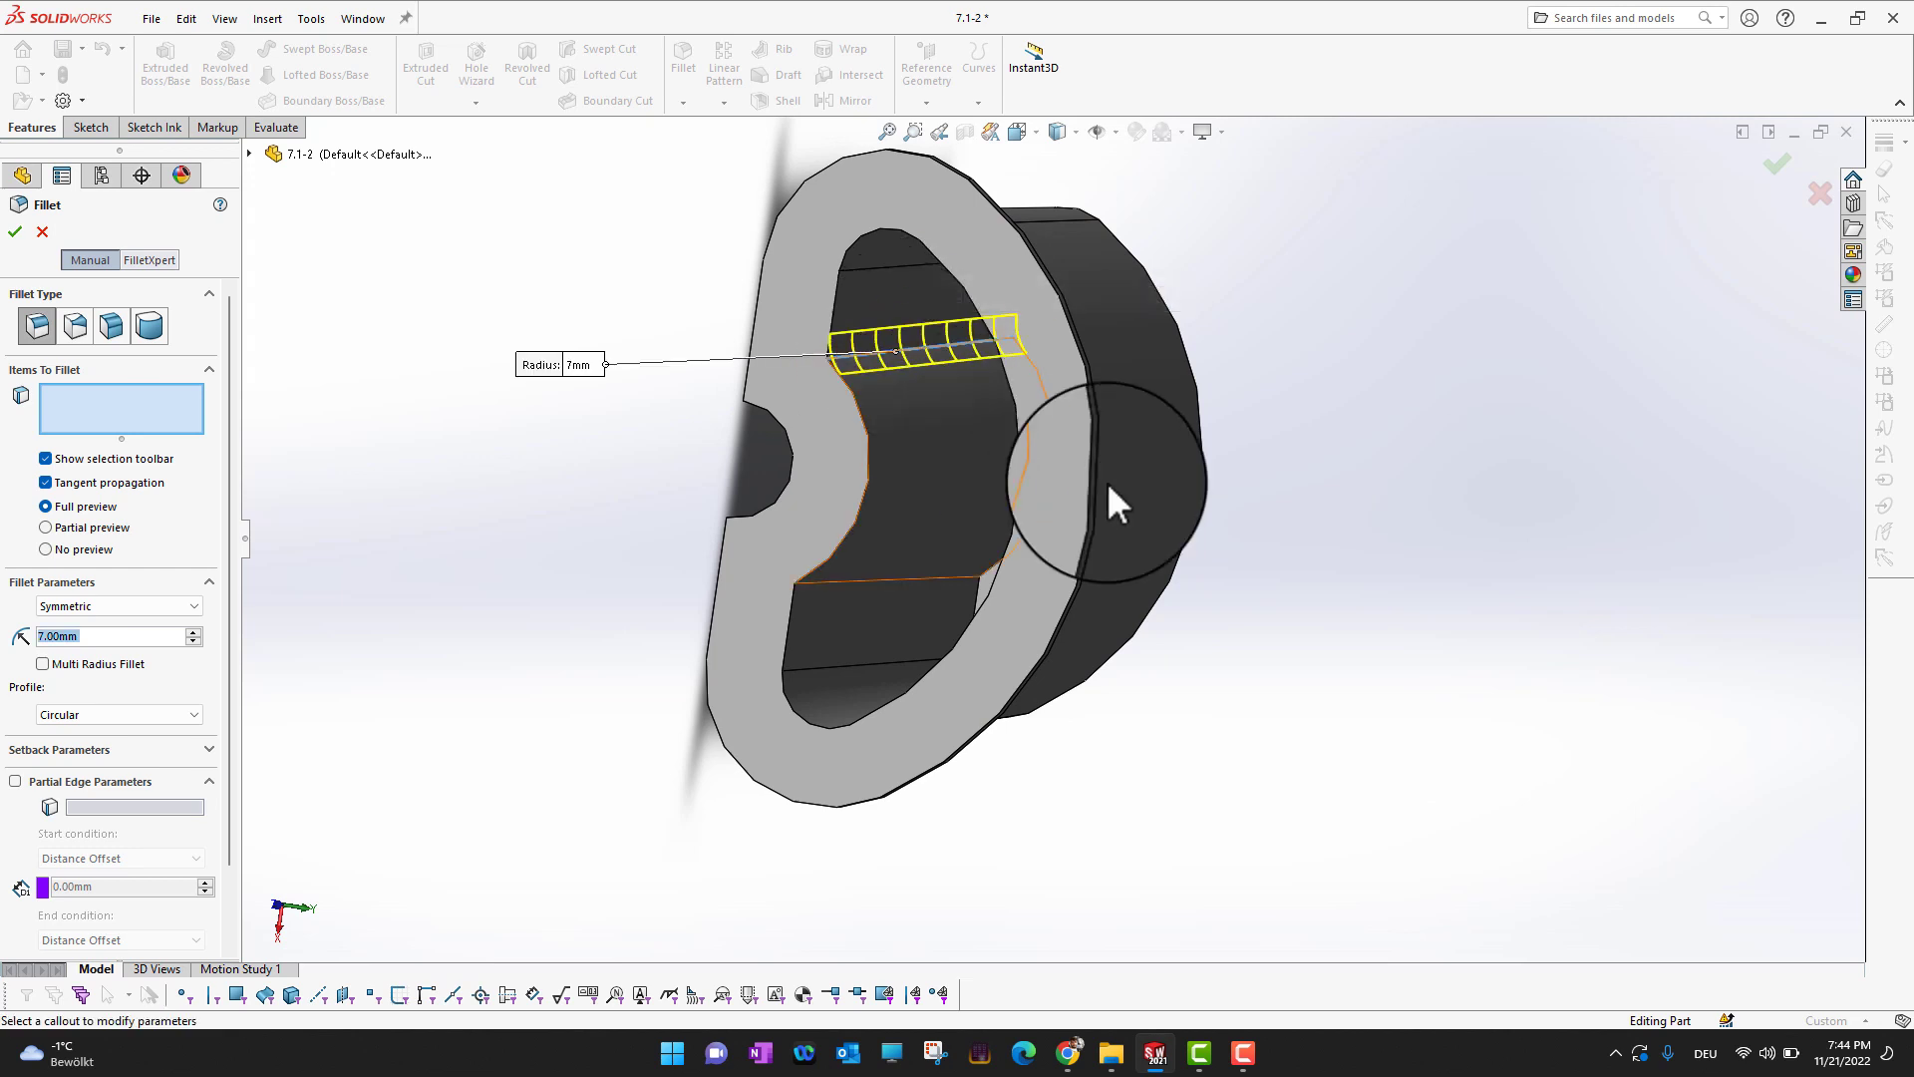
middle_drag(1312, 645, 1316, 547)
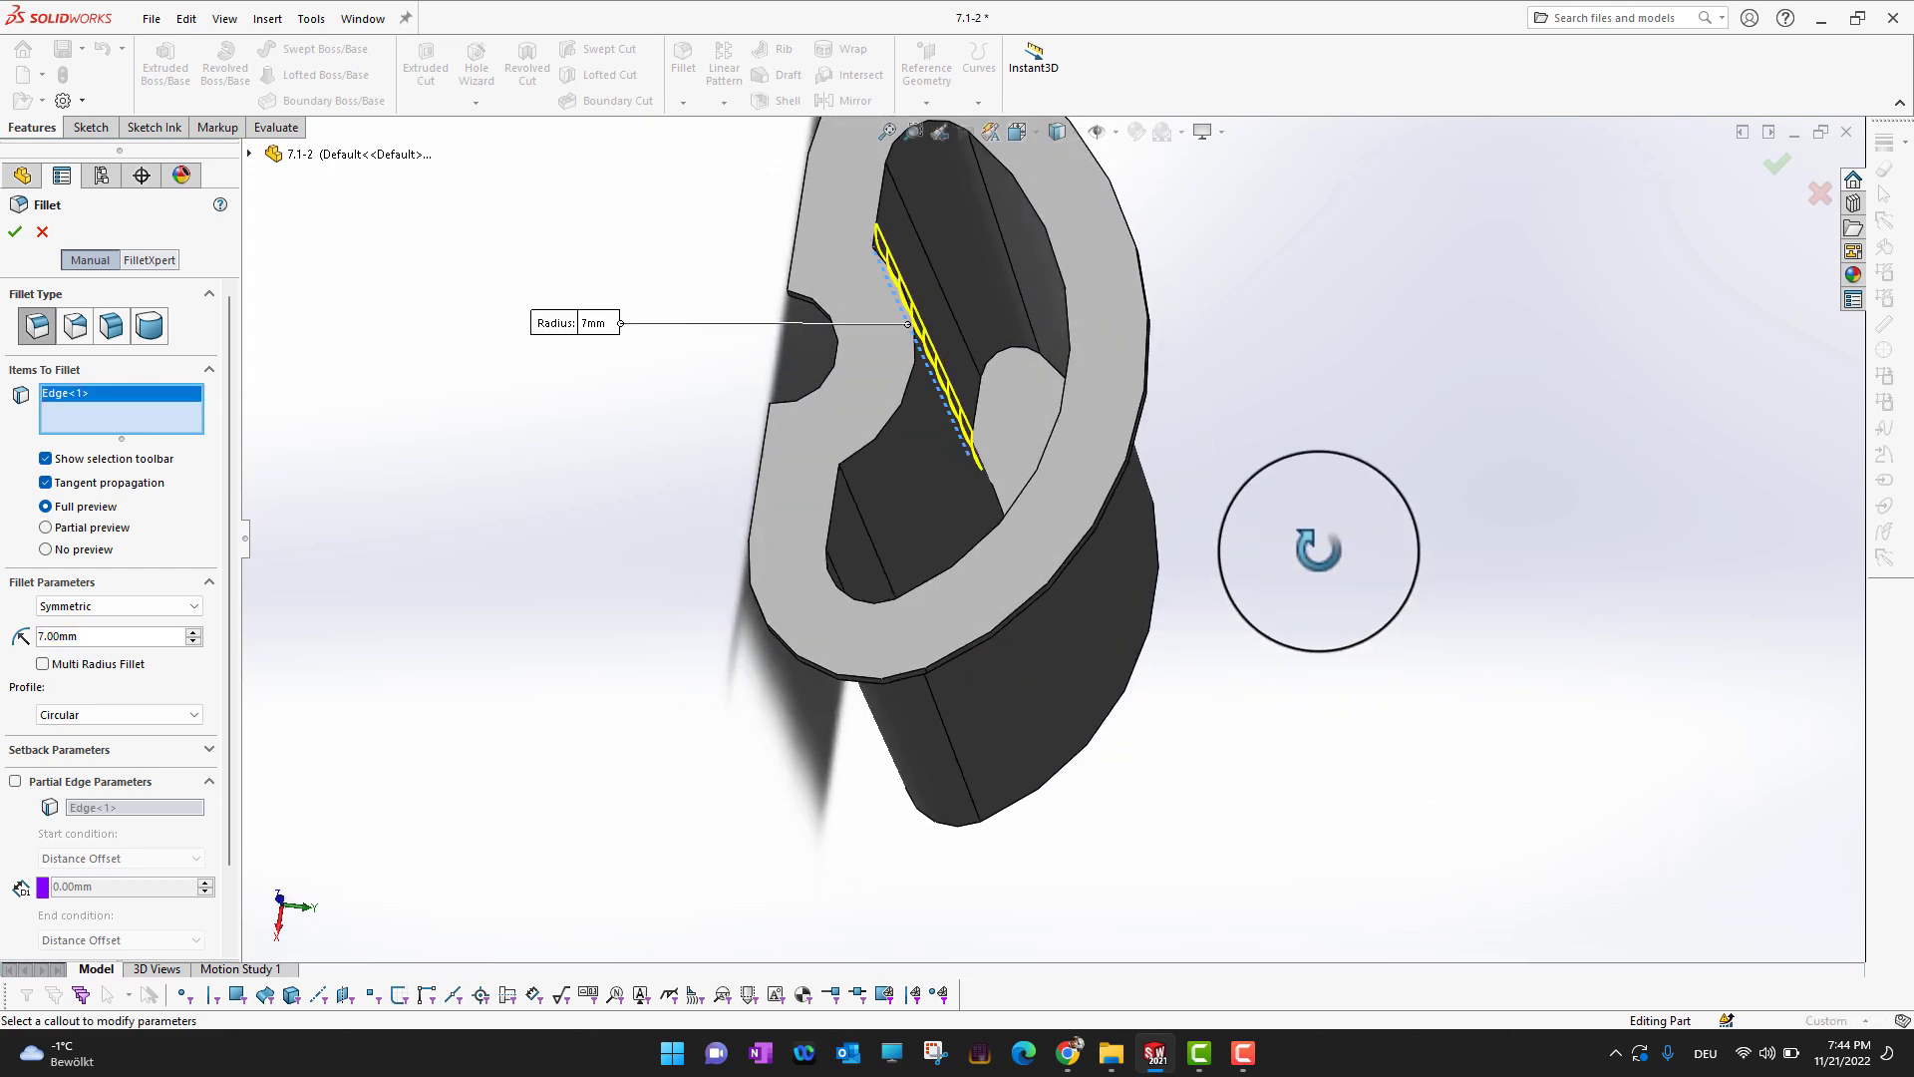
click(857, 507)
middle_drag(609, 469, 764, 567)
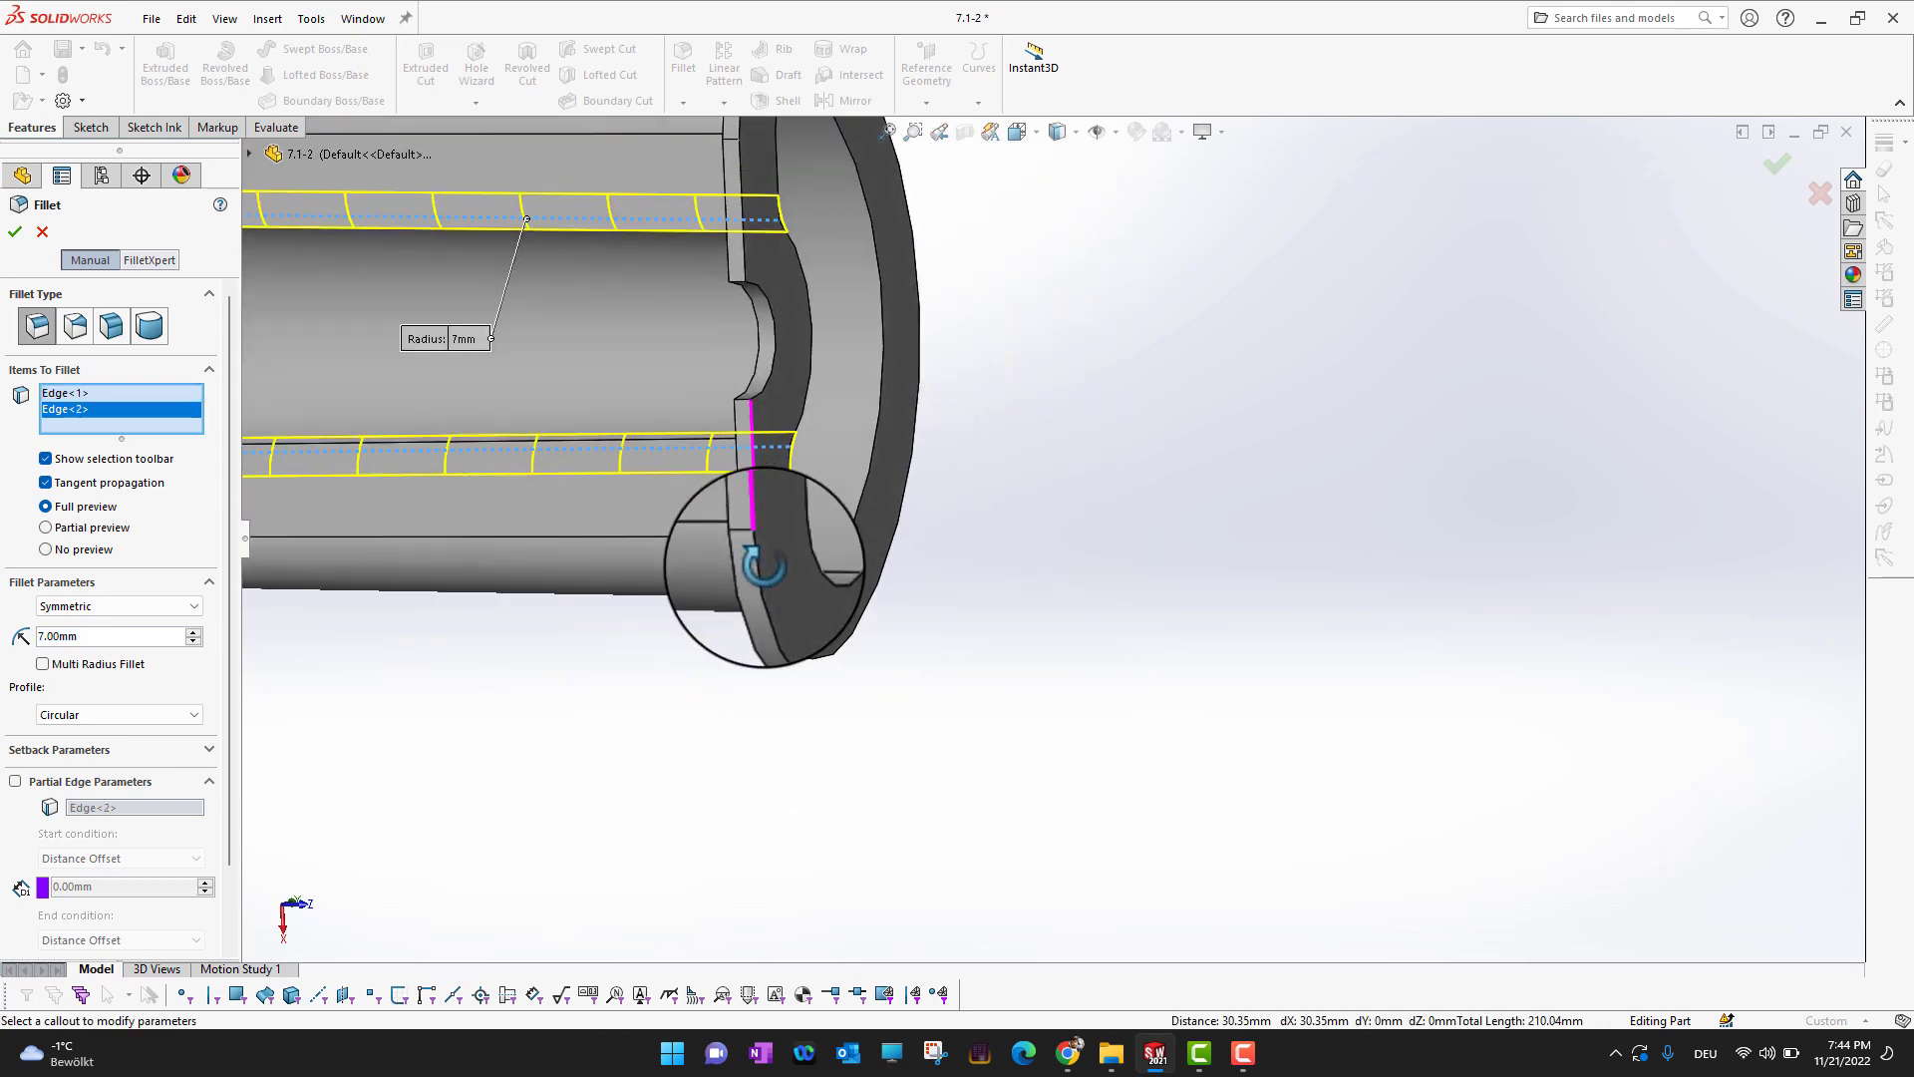
Add the two lengthwise outer edges bordering the groove to the 7 mm fillet
key(f)
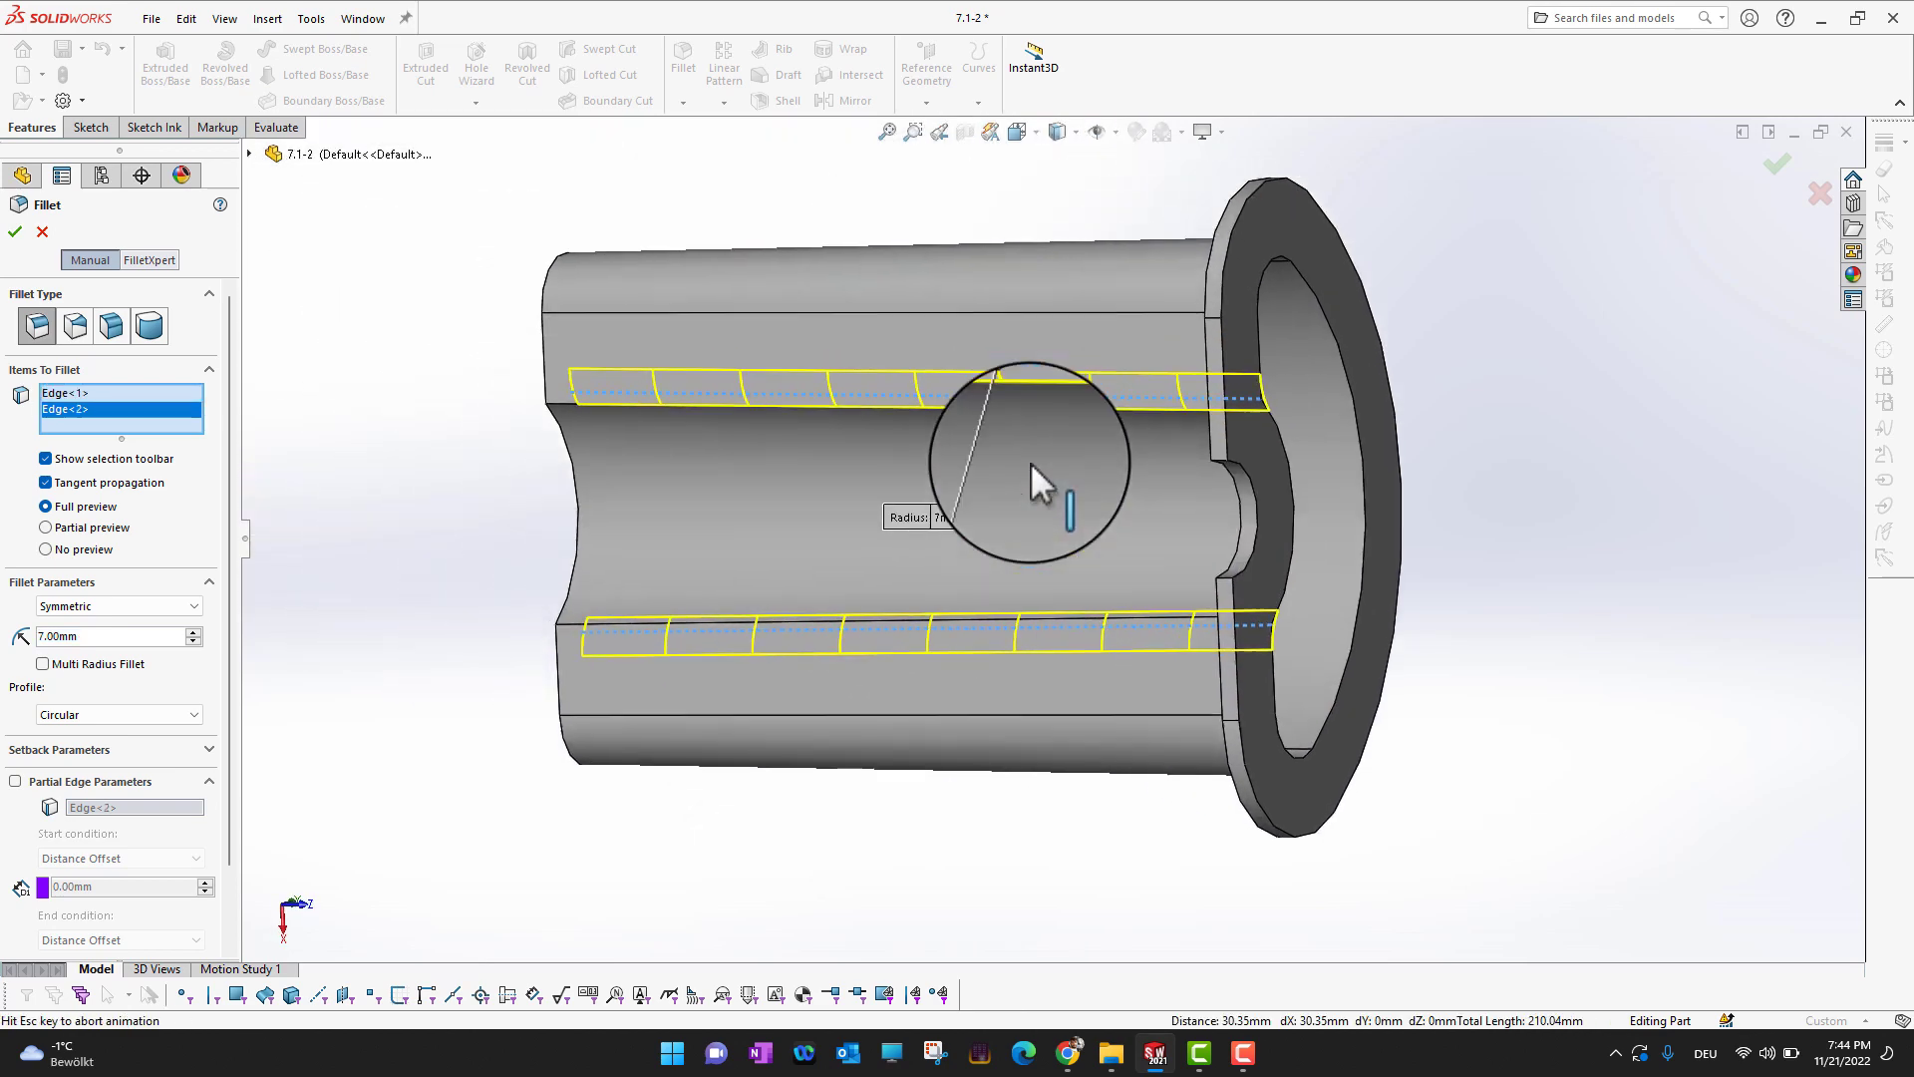
middle_drag(1613, 365, 1505, 319)
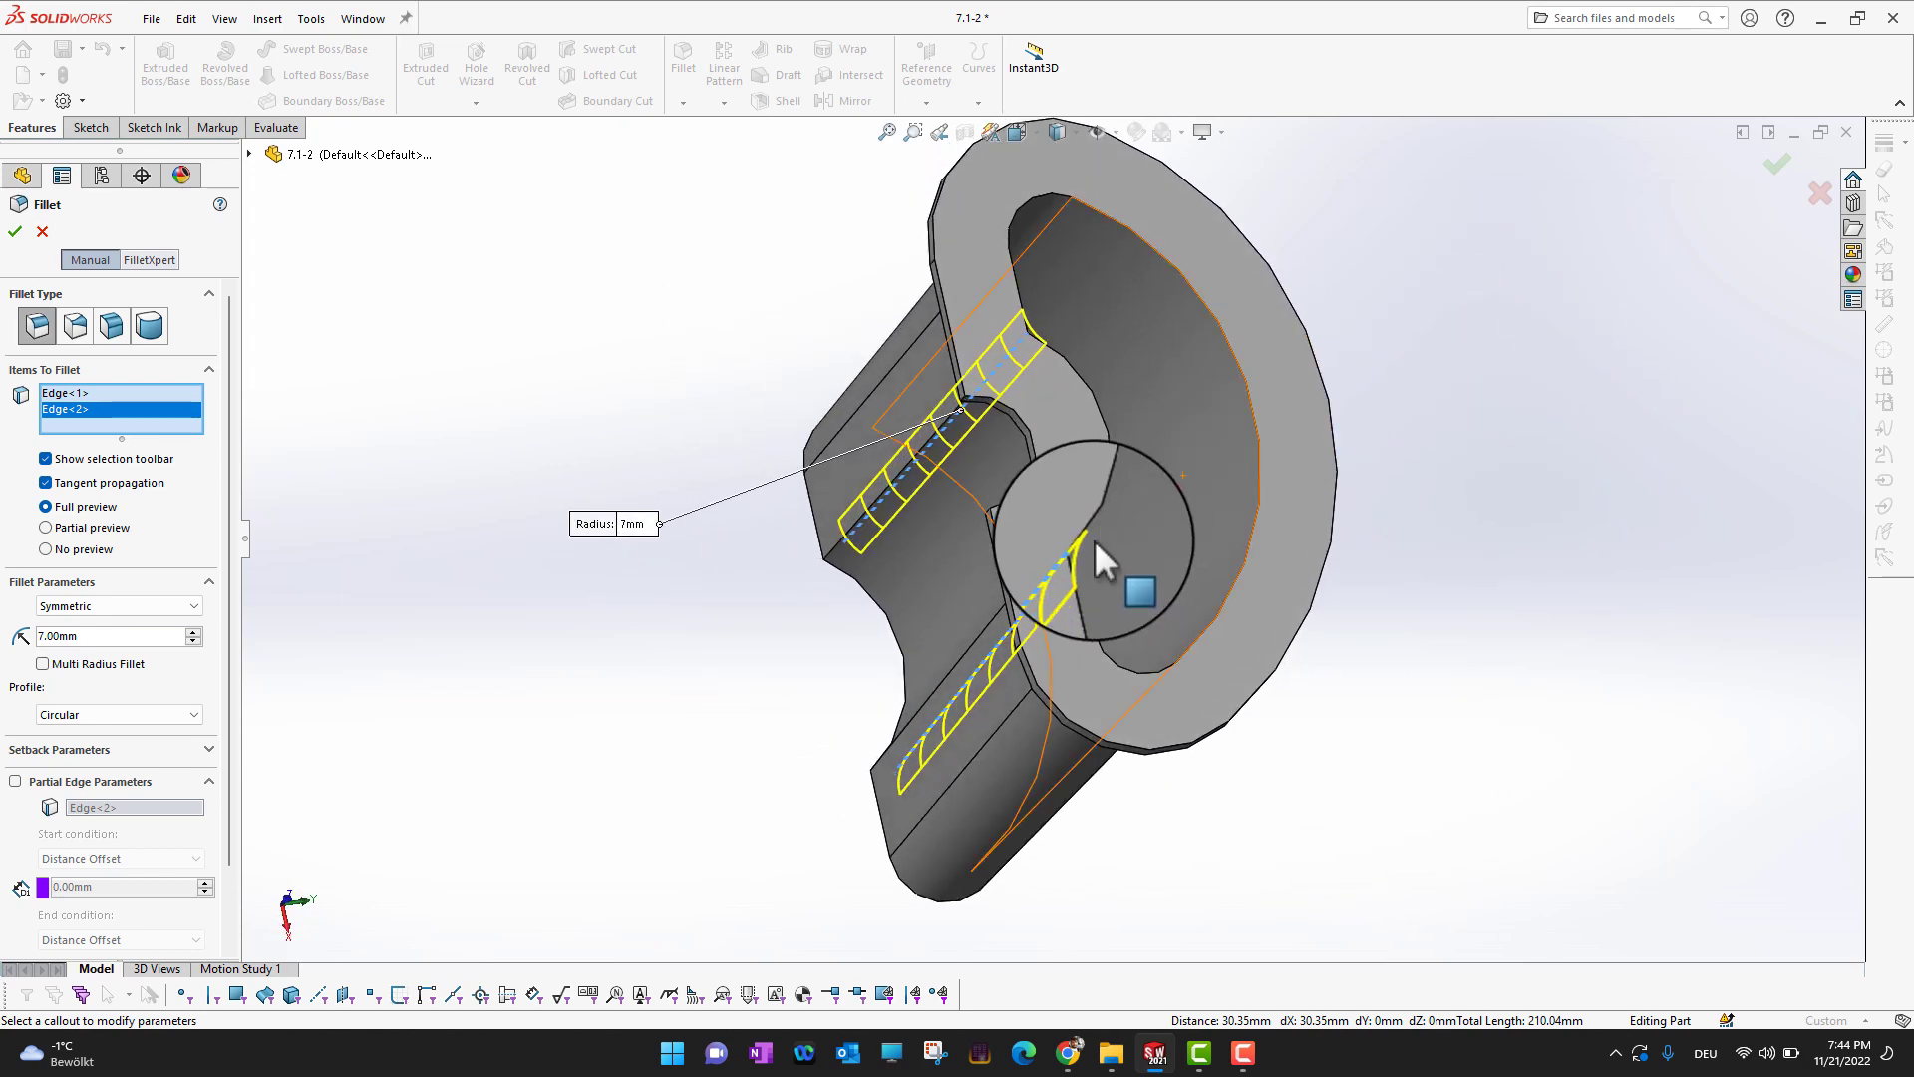
click(989, 623)
middle_drag(1416, 391, 1436, 479)
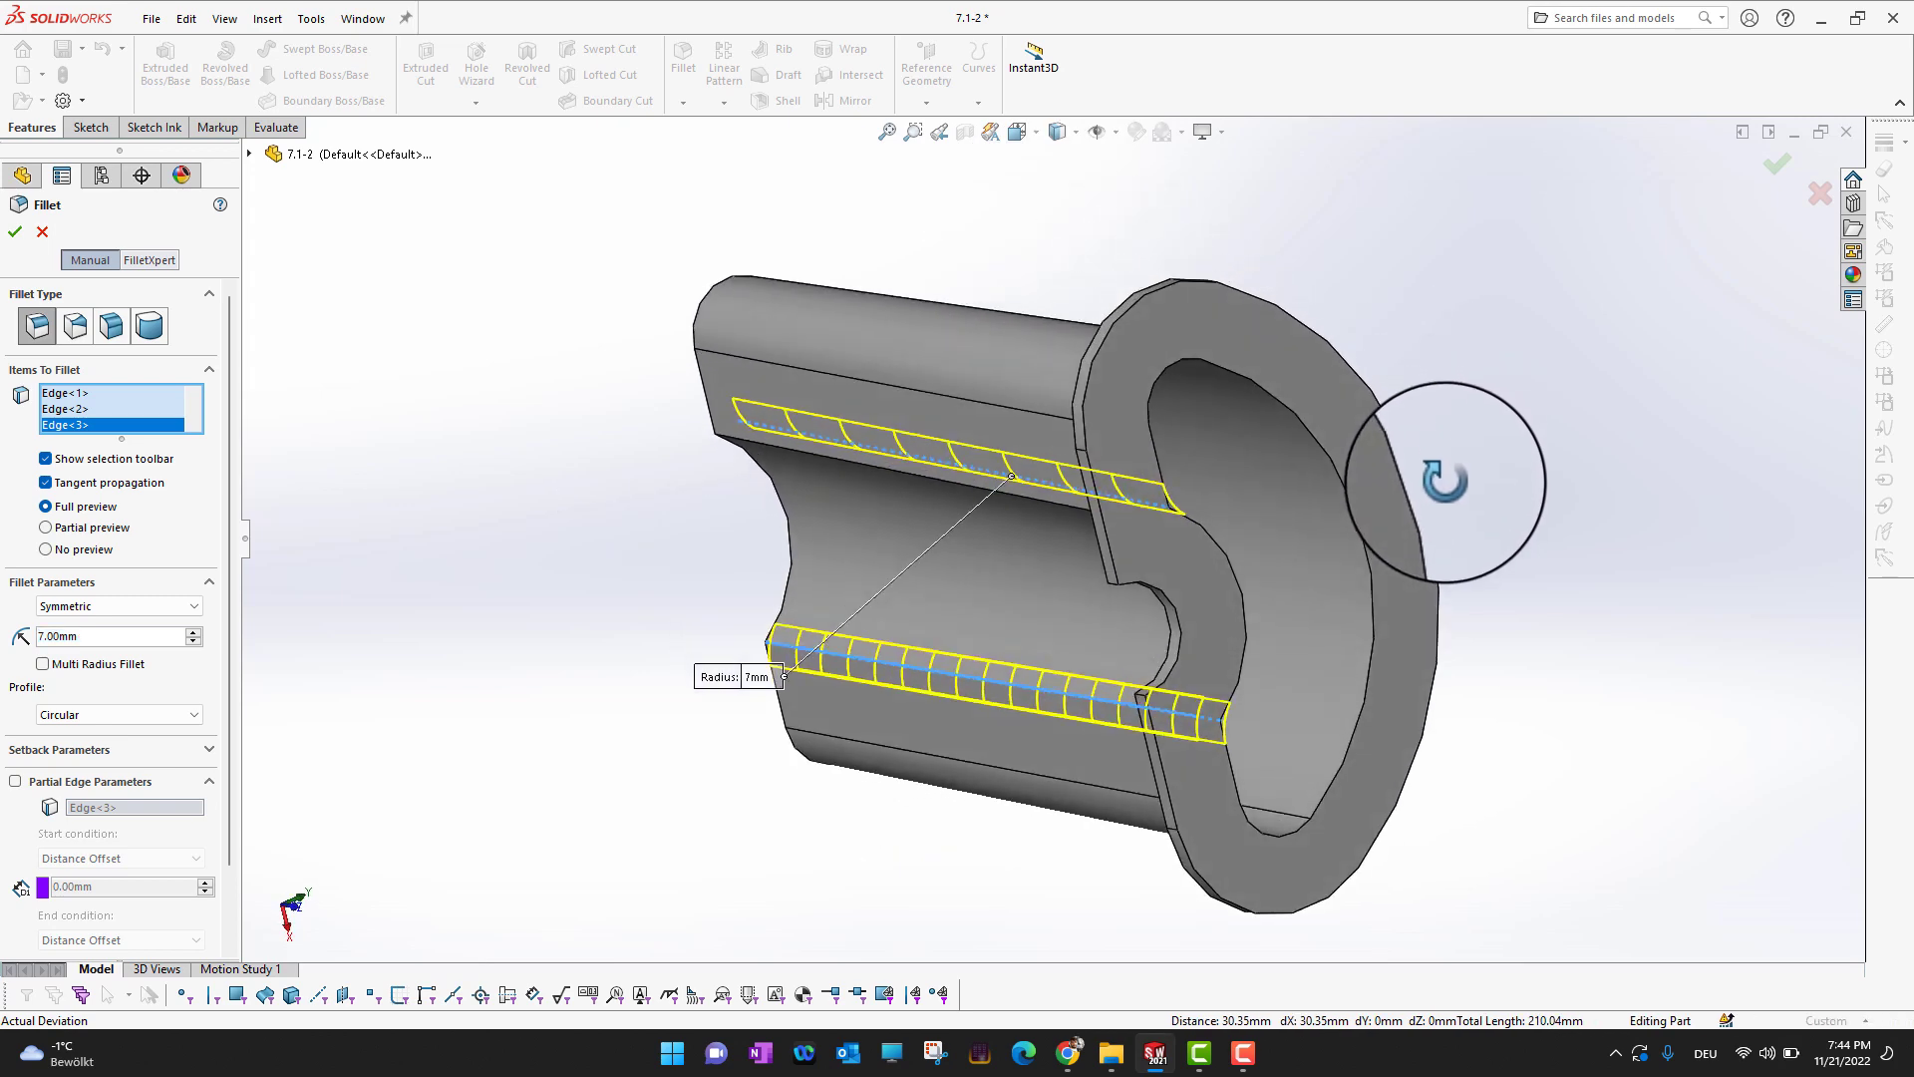
click(1057, 500)
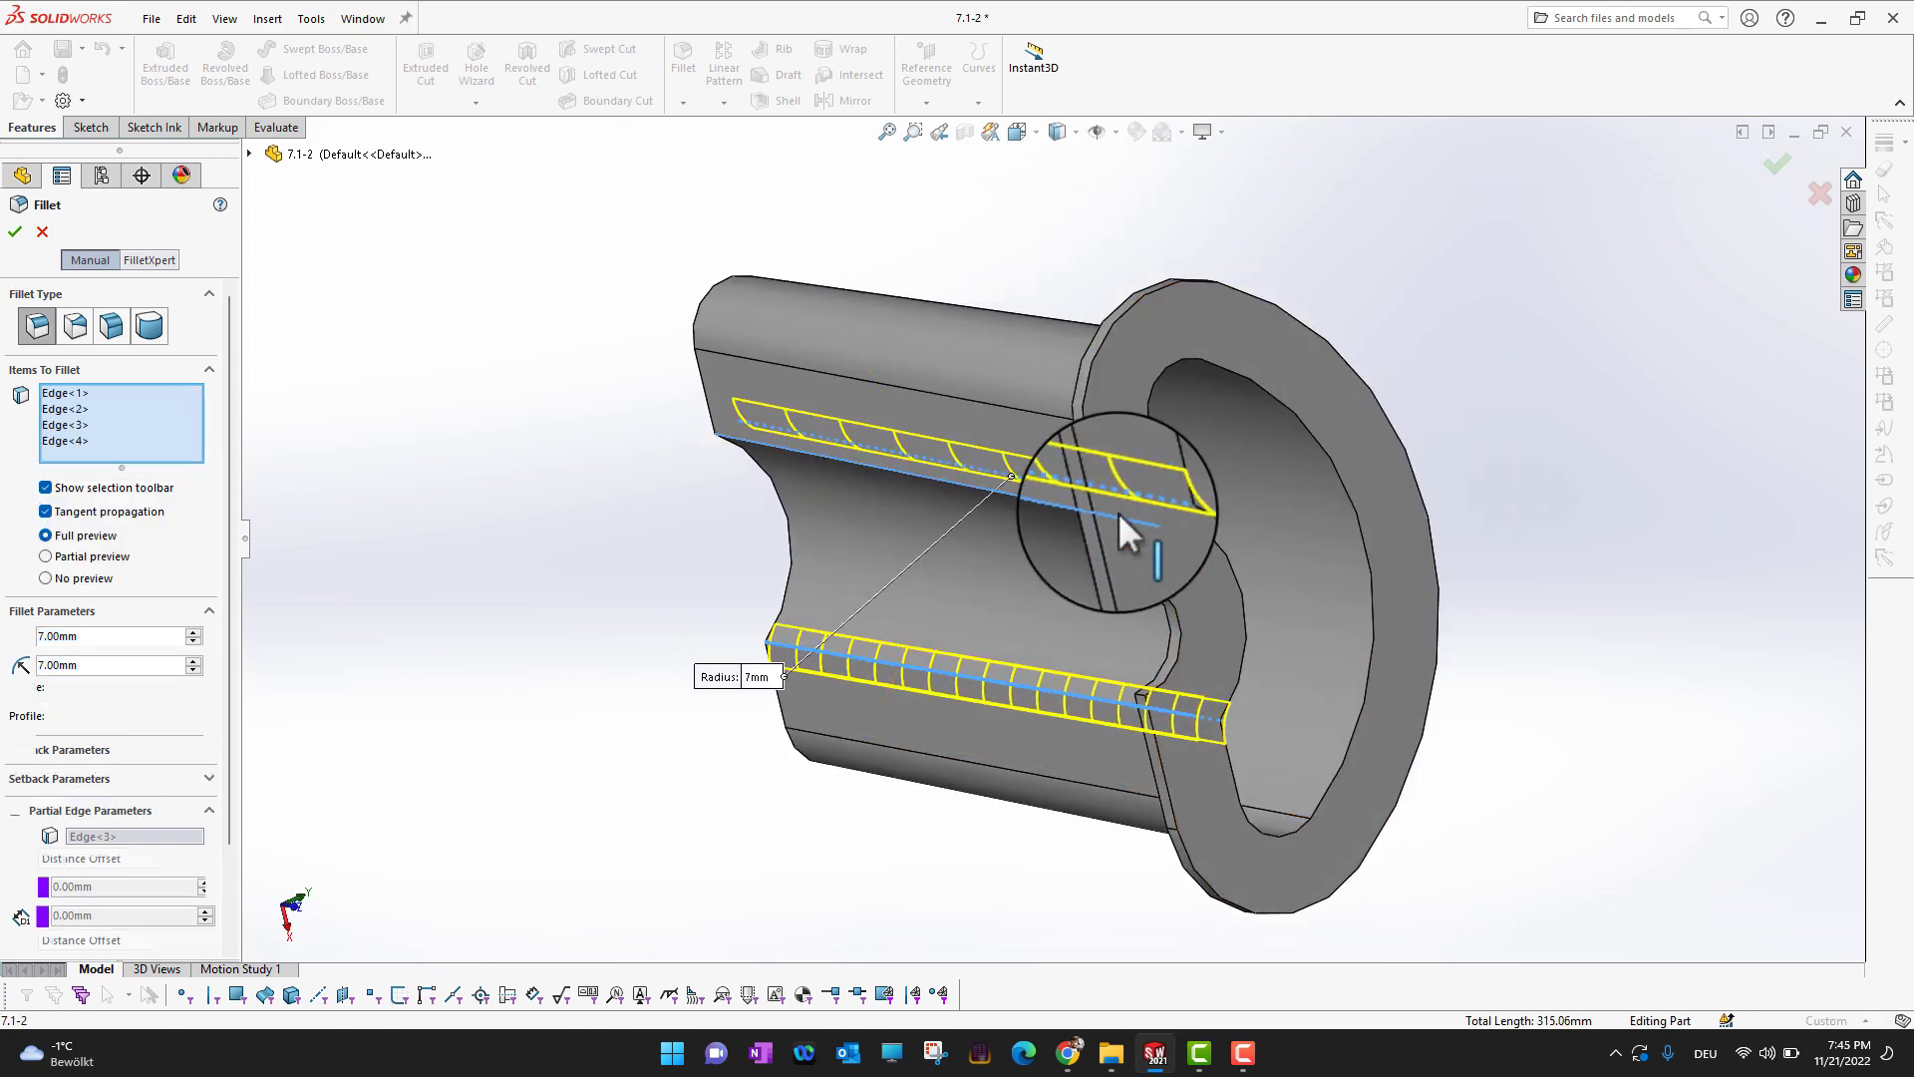
Add the two short corner edges of the flange notch and complete the 7 mm fillet
middle_drag(1529, 528, 1538, 376)
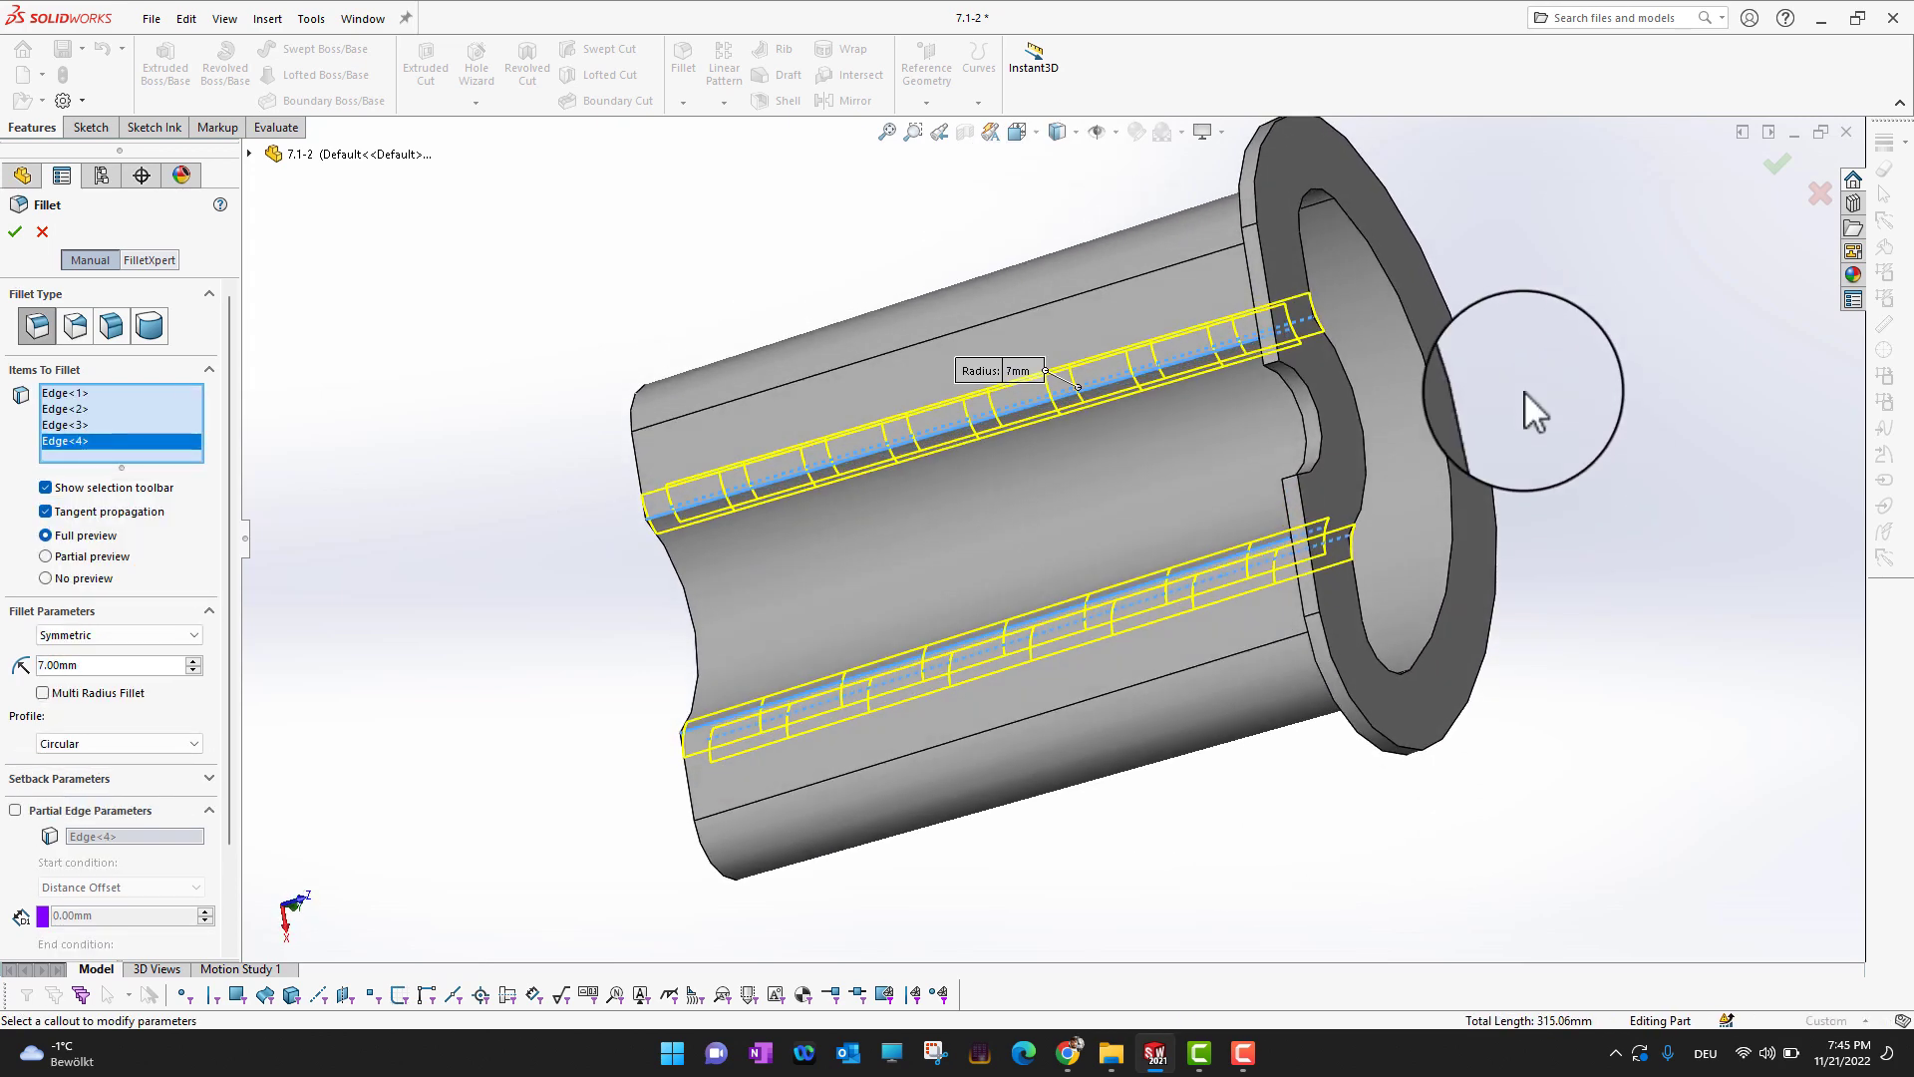
scroll(1250, 403, down, 3)
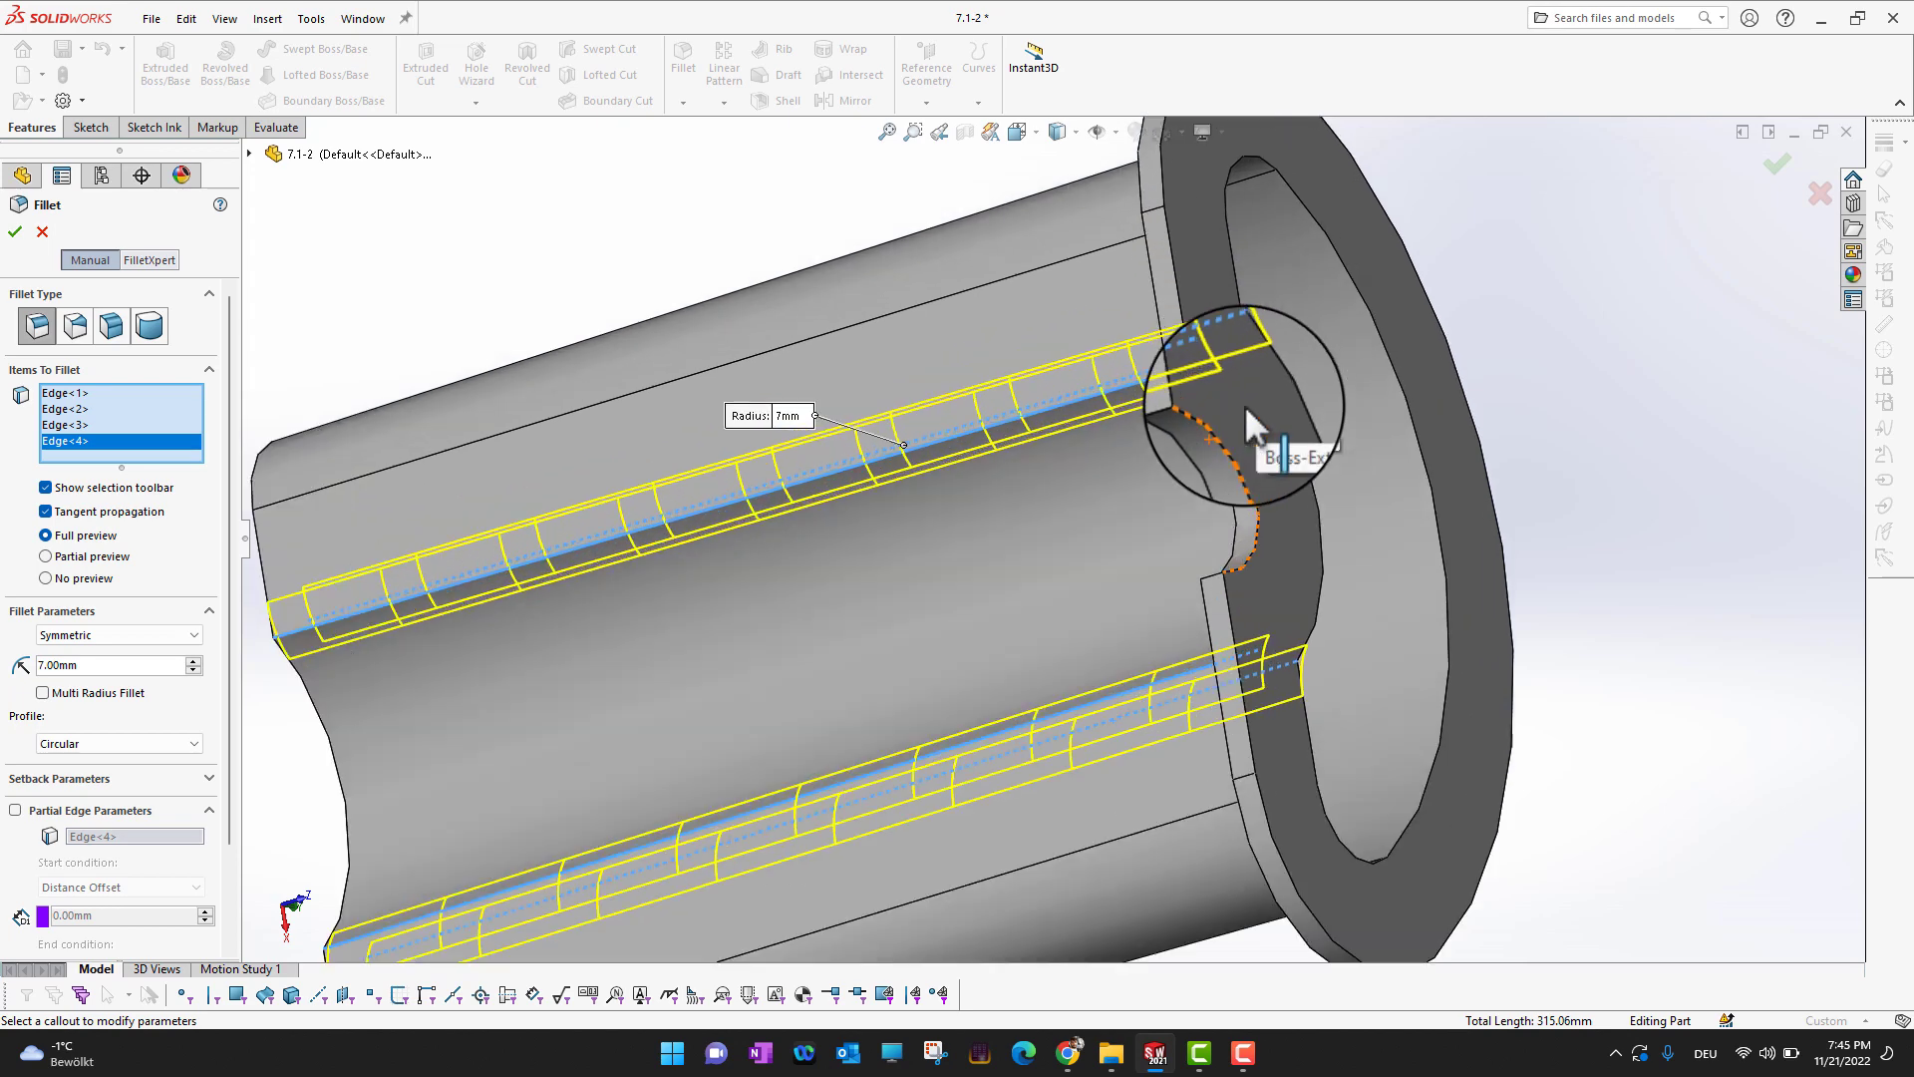
click(1186, 417)
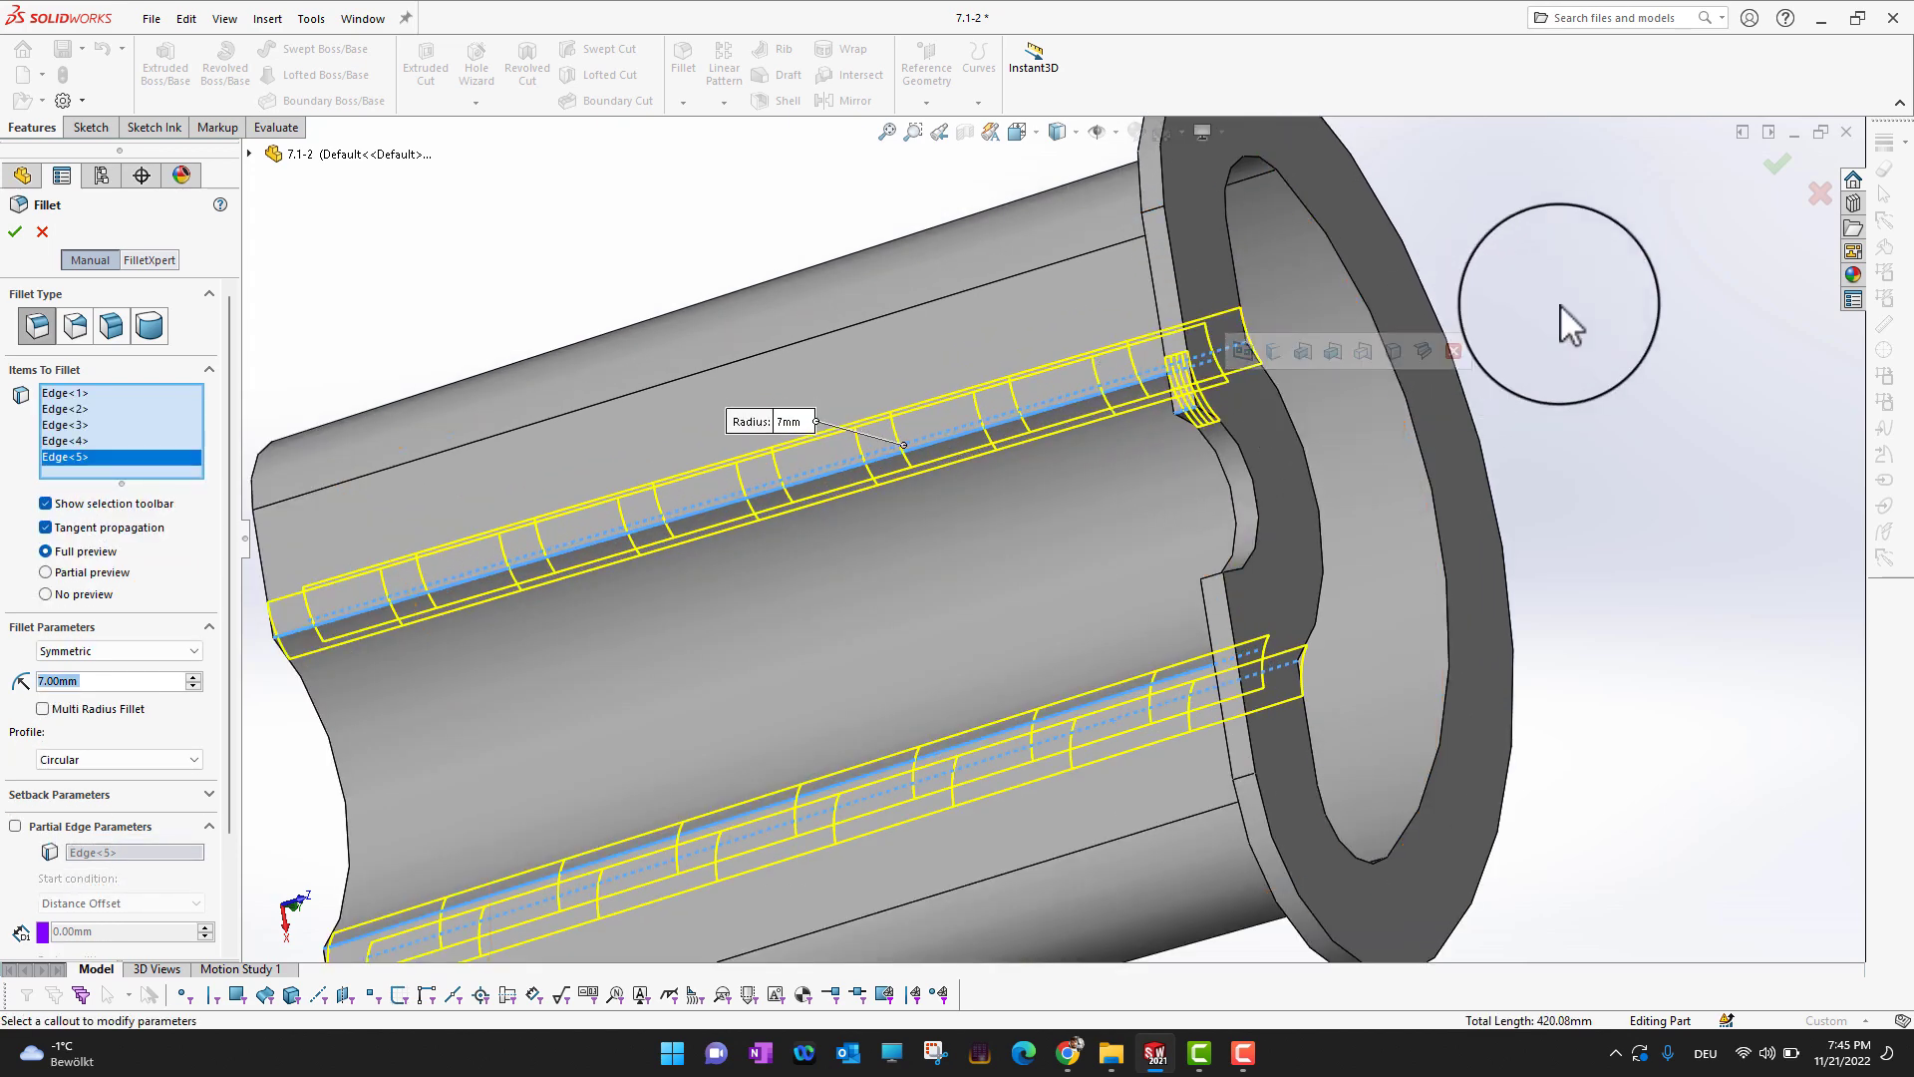
middle_drag(1559, 303, 1498, 622)
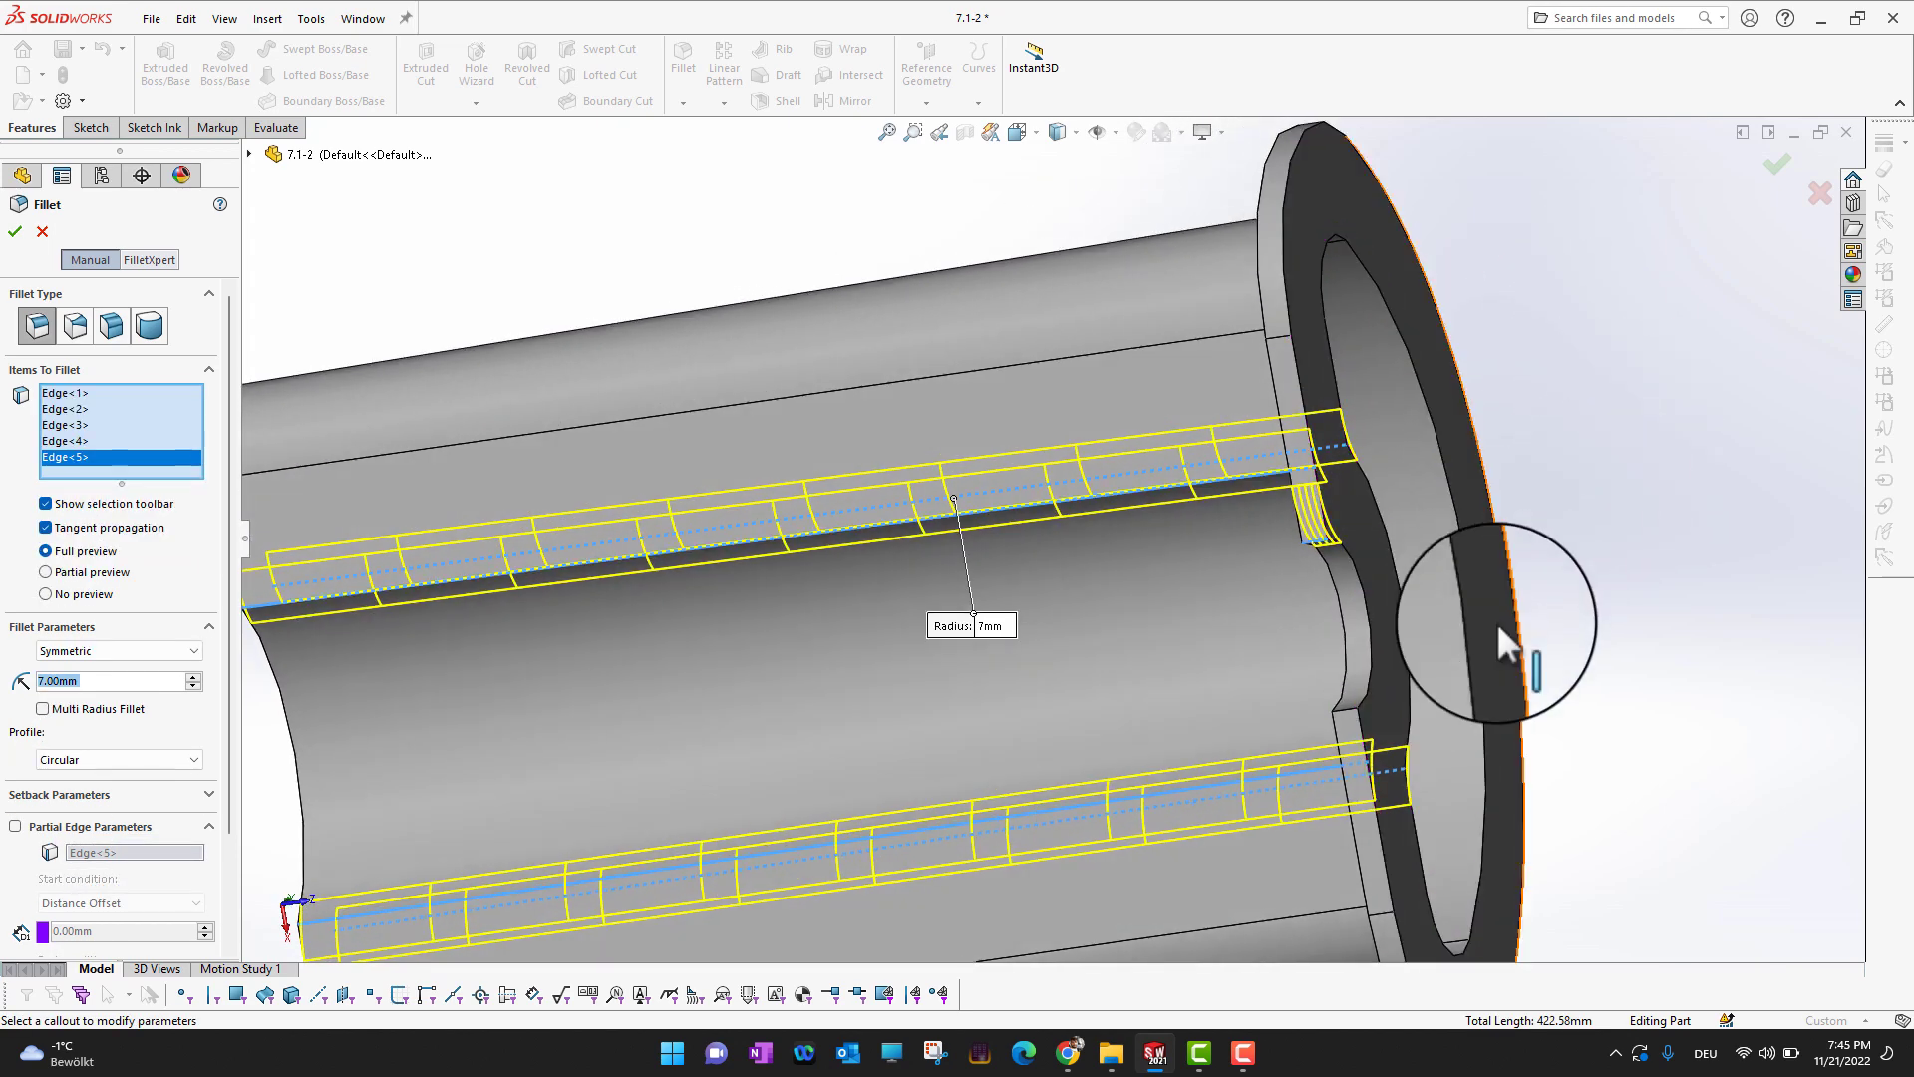
click(1339, 712)
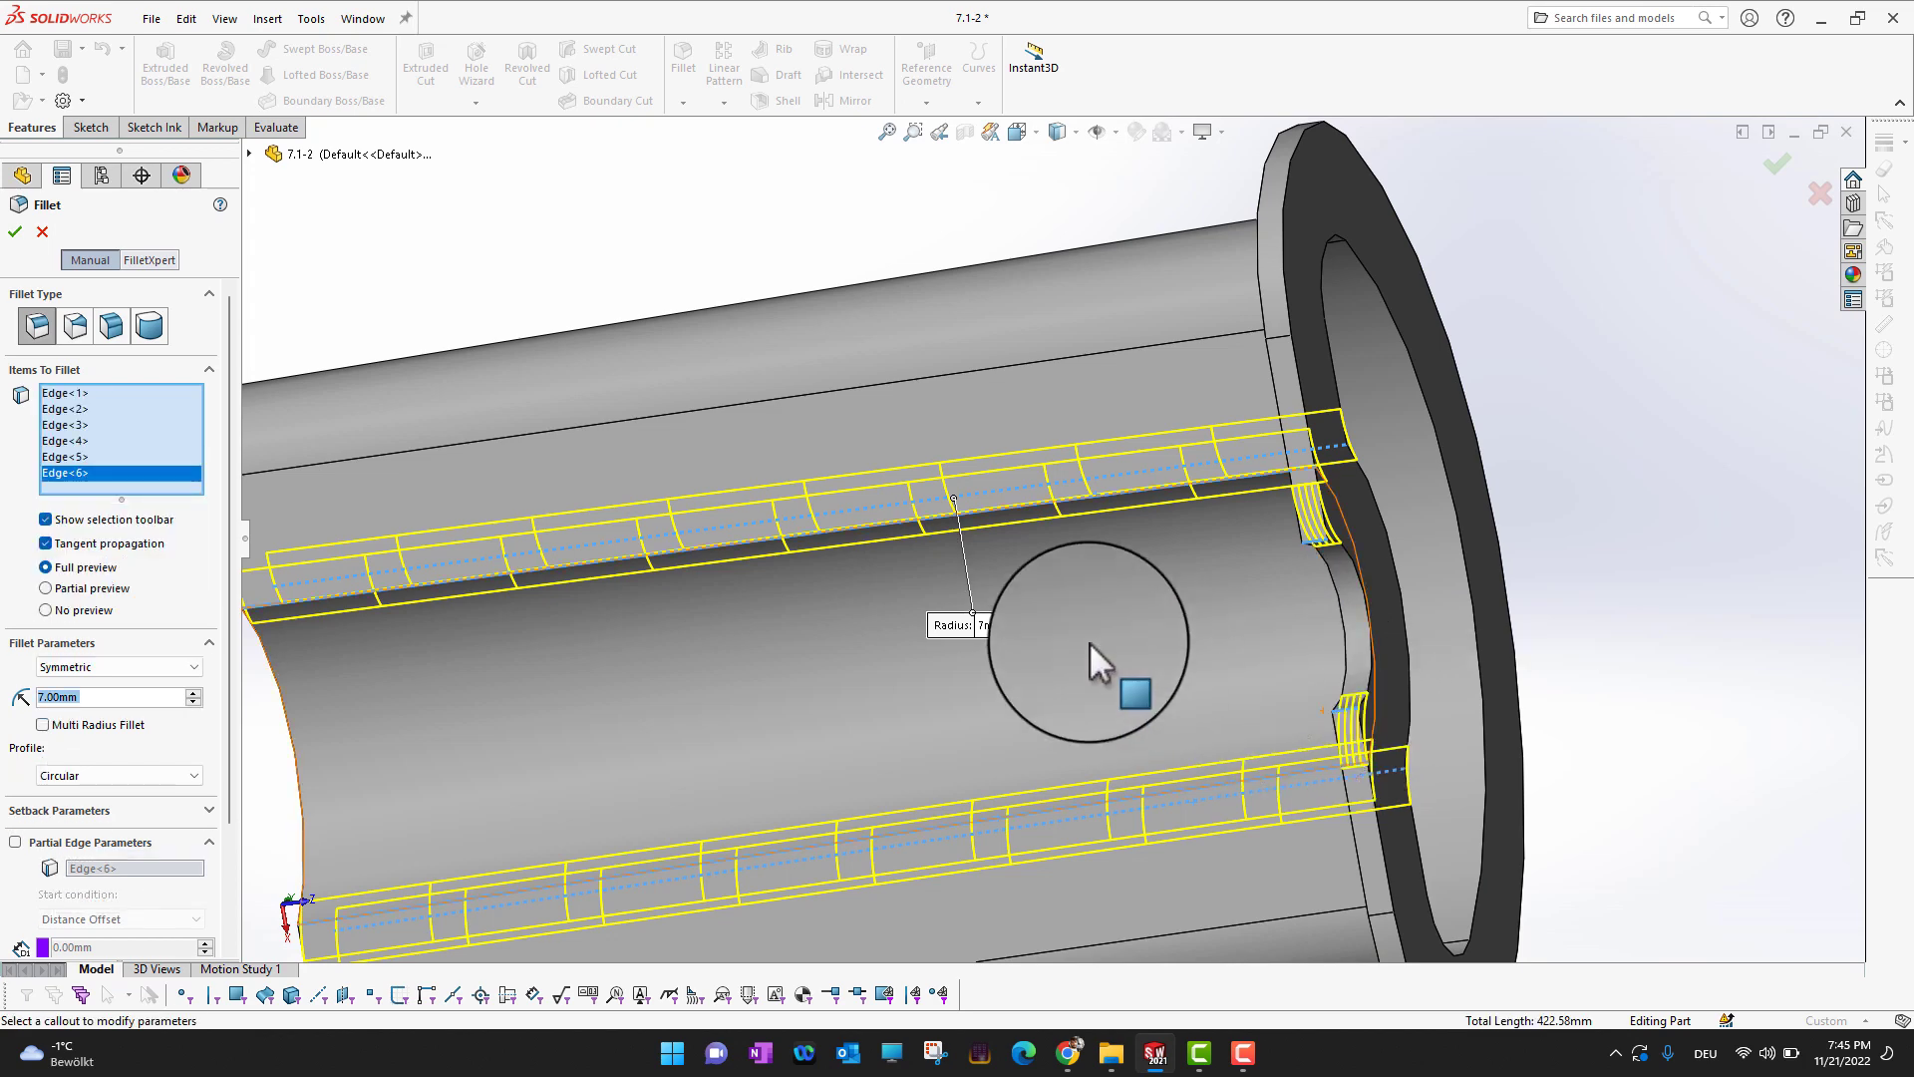
scroll(1091, 644, up, 3)
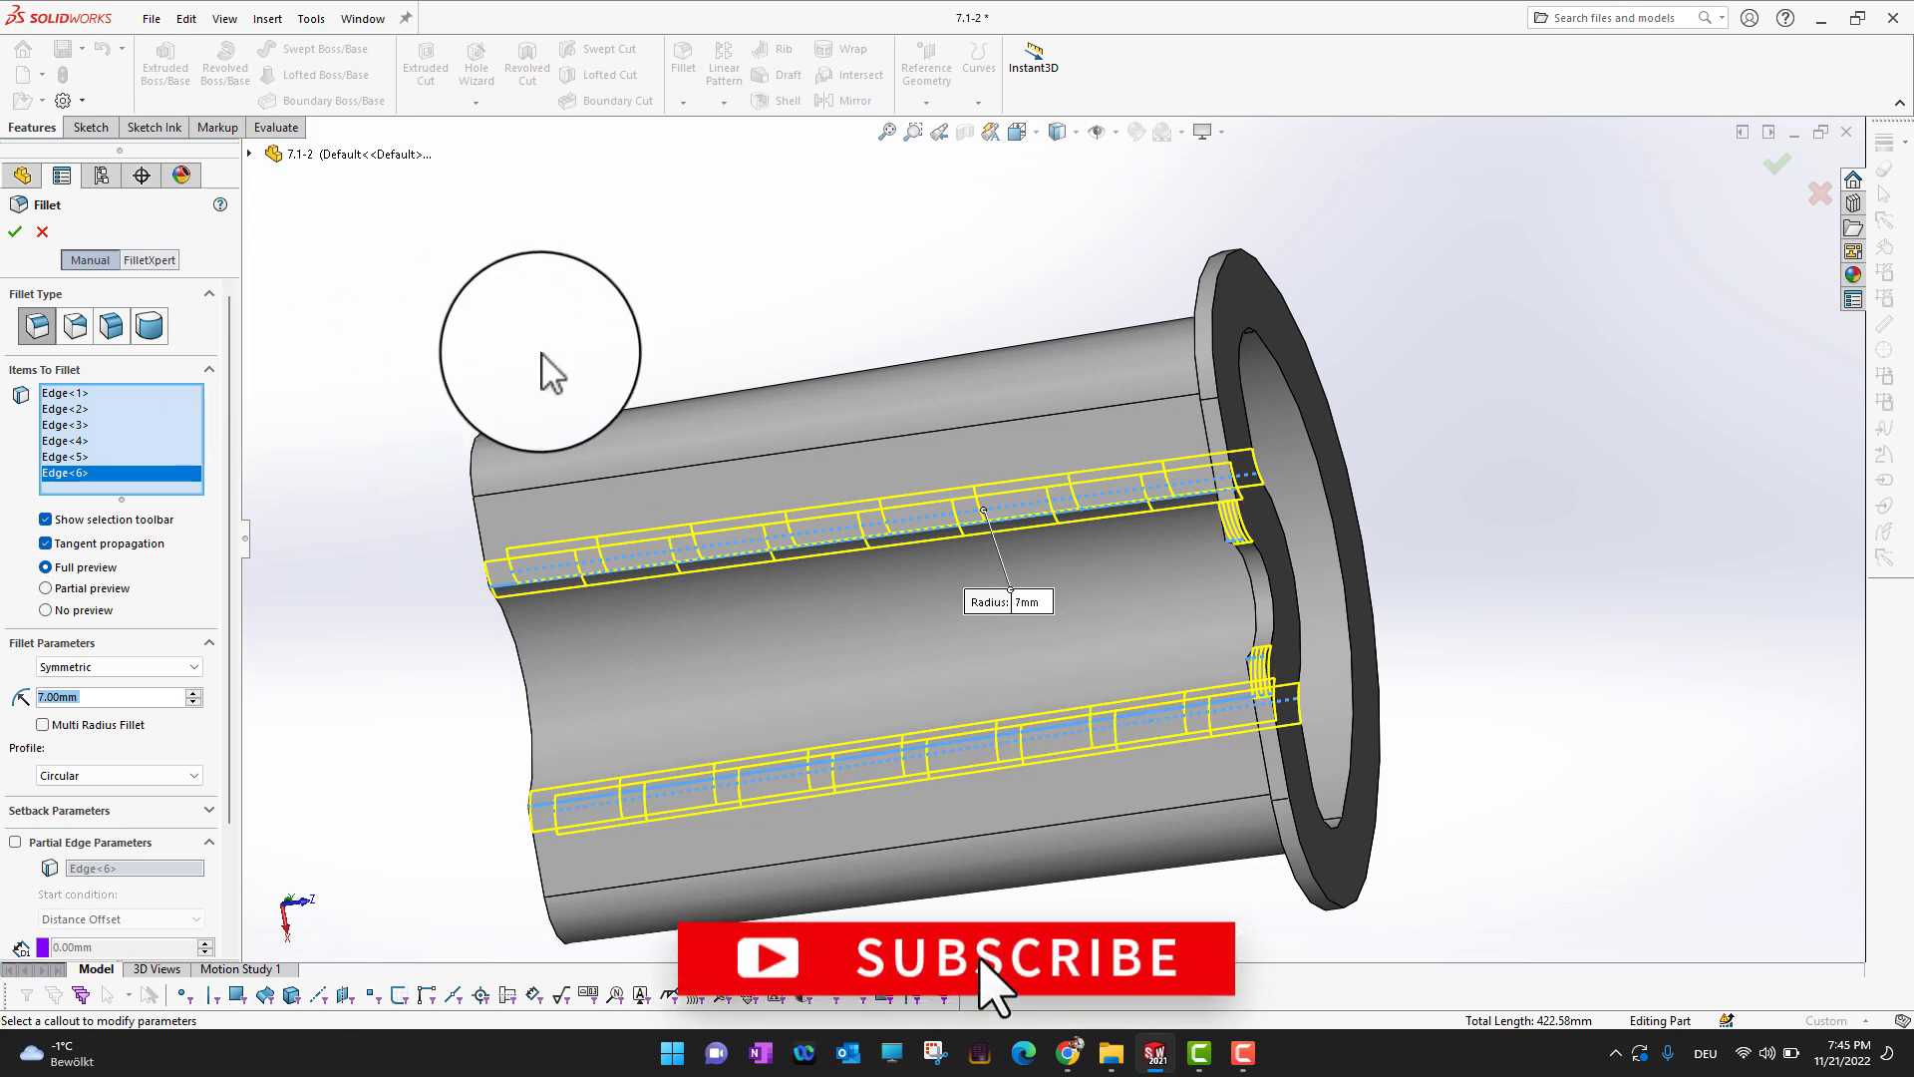
click(15, 235)
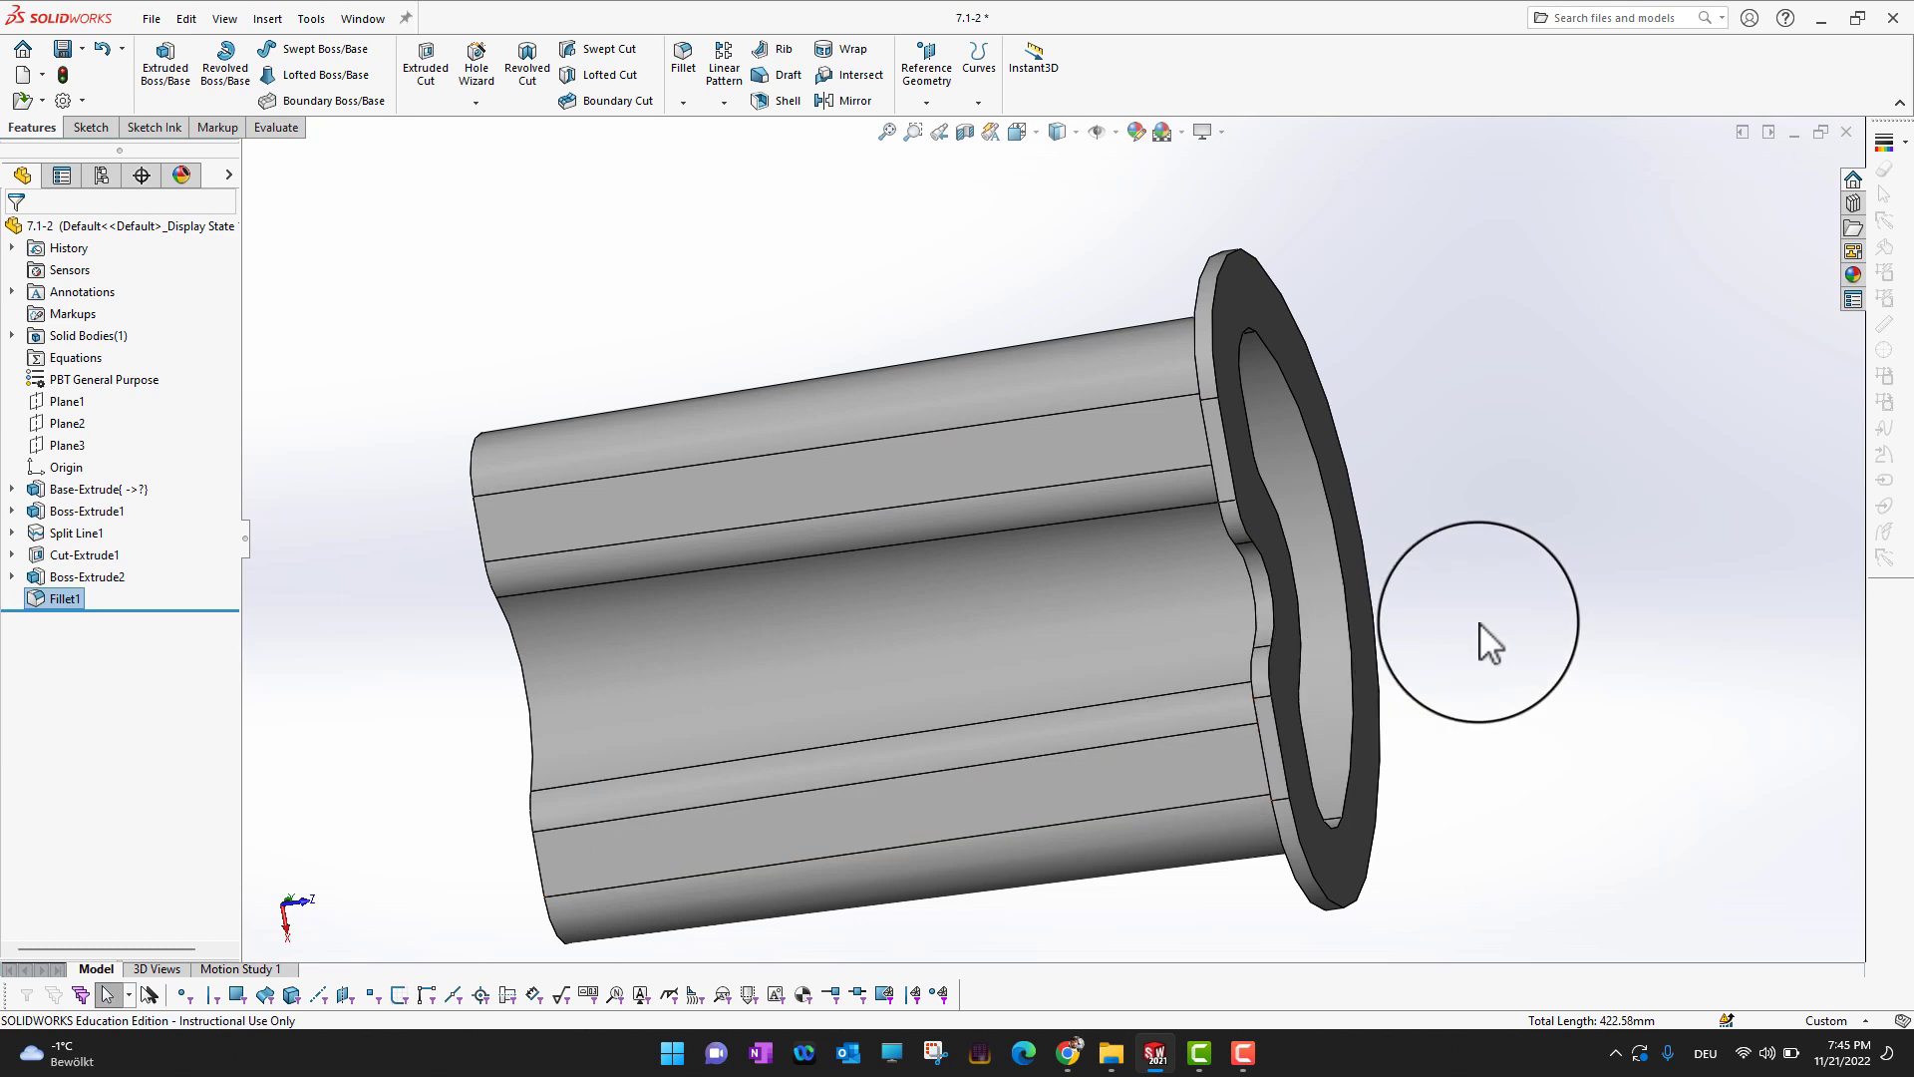
Round the outer edge loop of the body's closed end with a 3 mm fillet
middle_drag(1491, 643, 1350, 499)
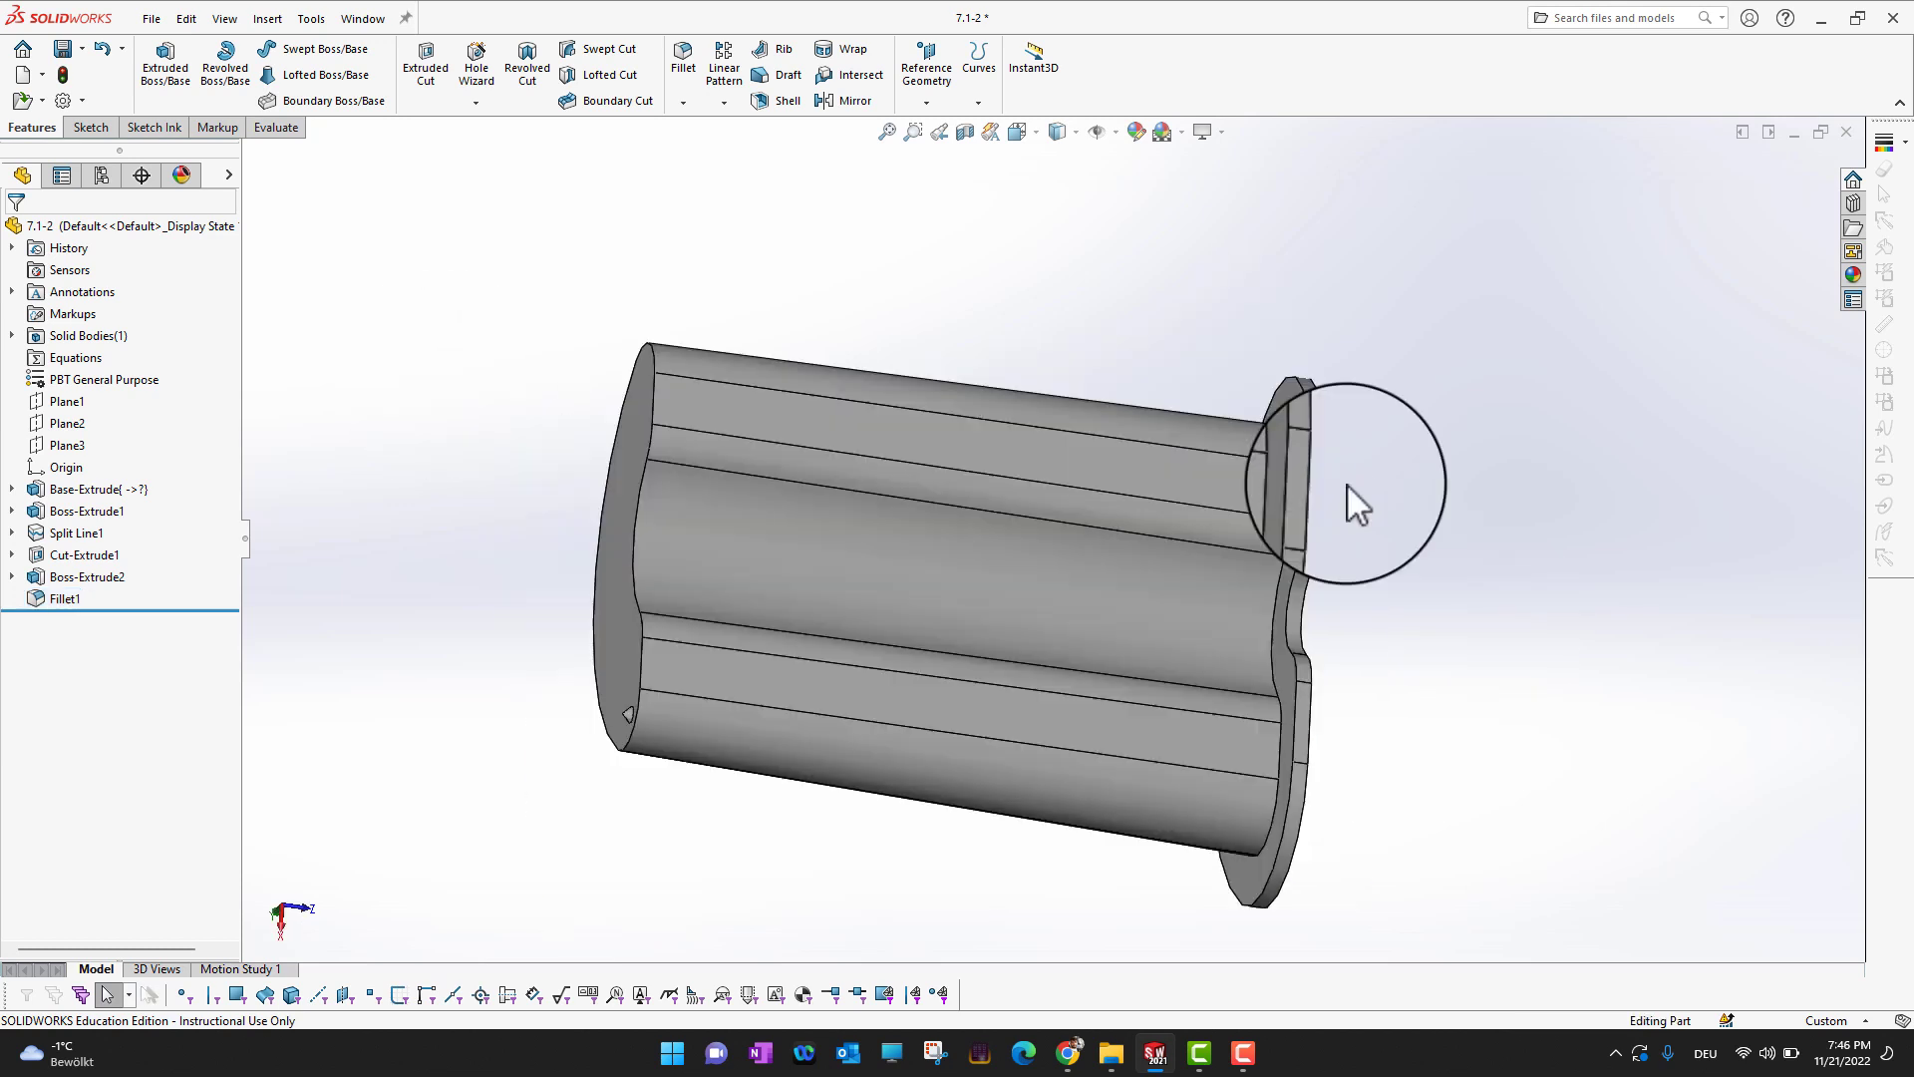
middle_drag(415, 350, 560, 394)
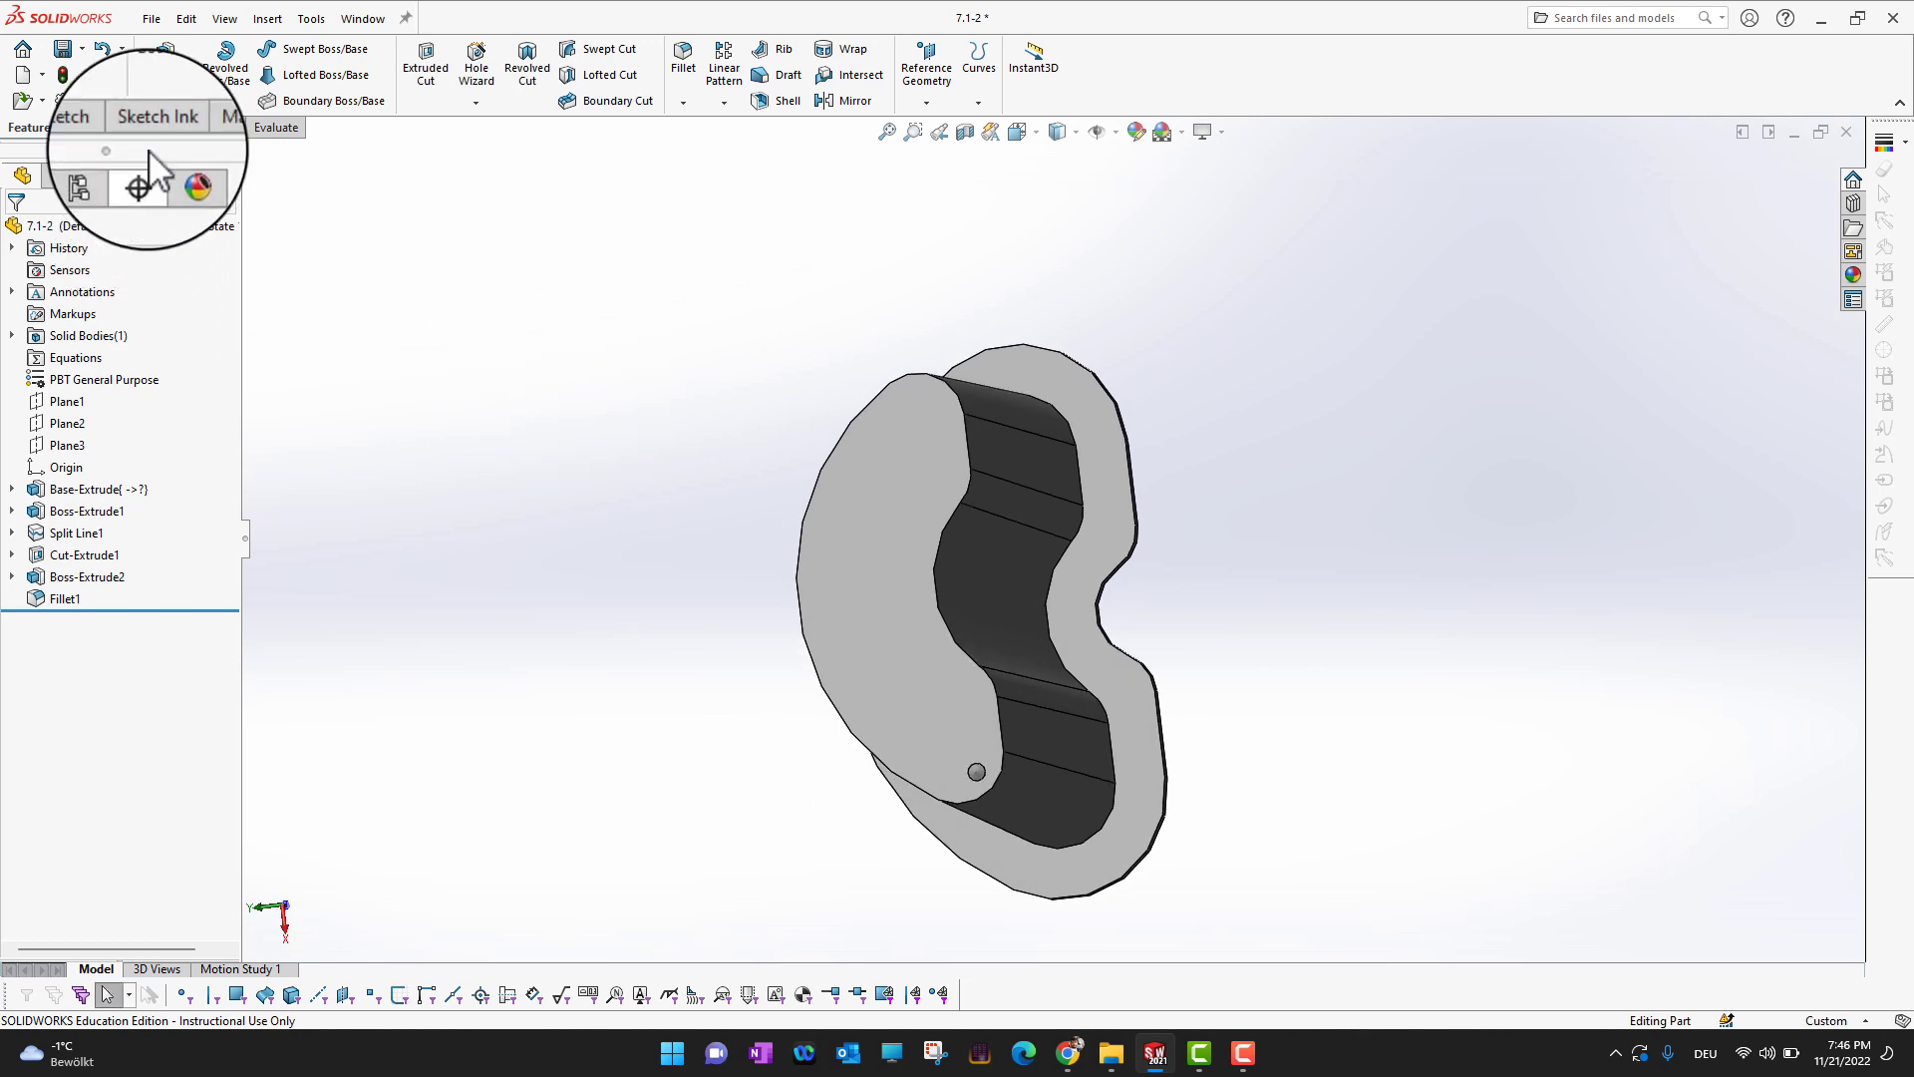
click(684, 70)
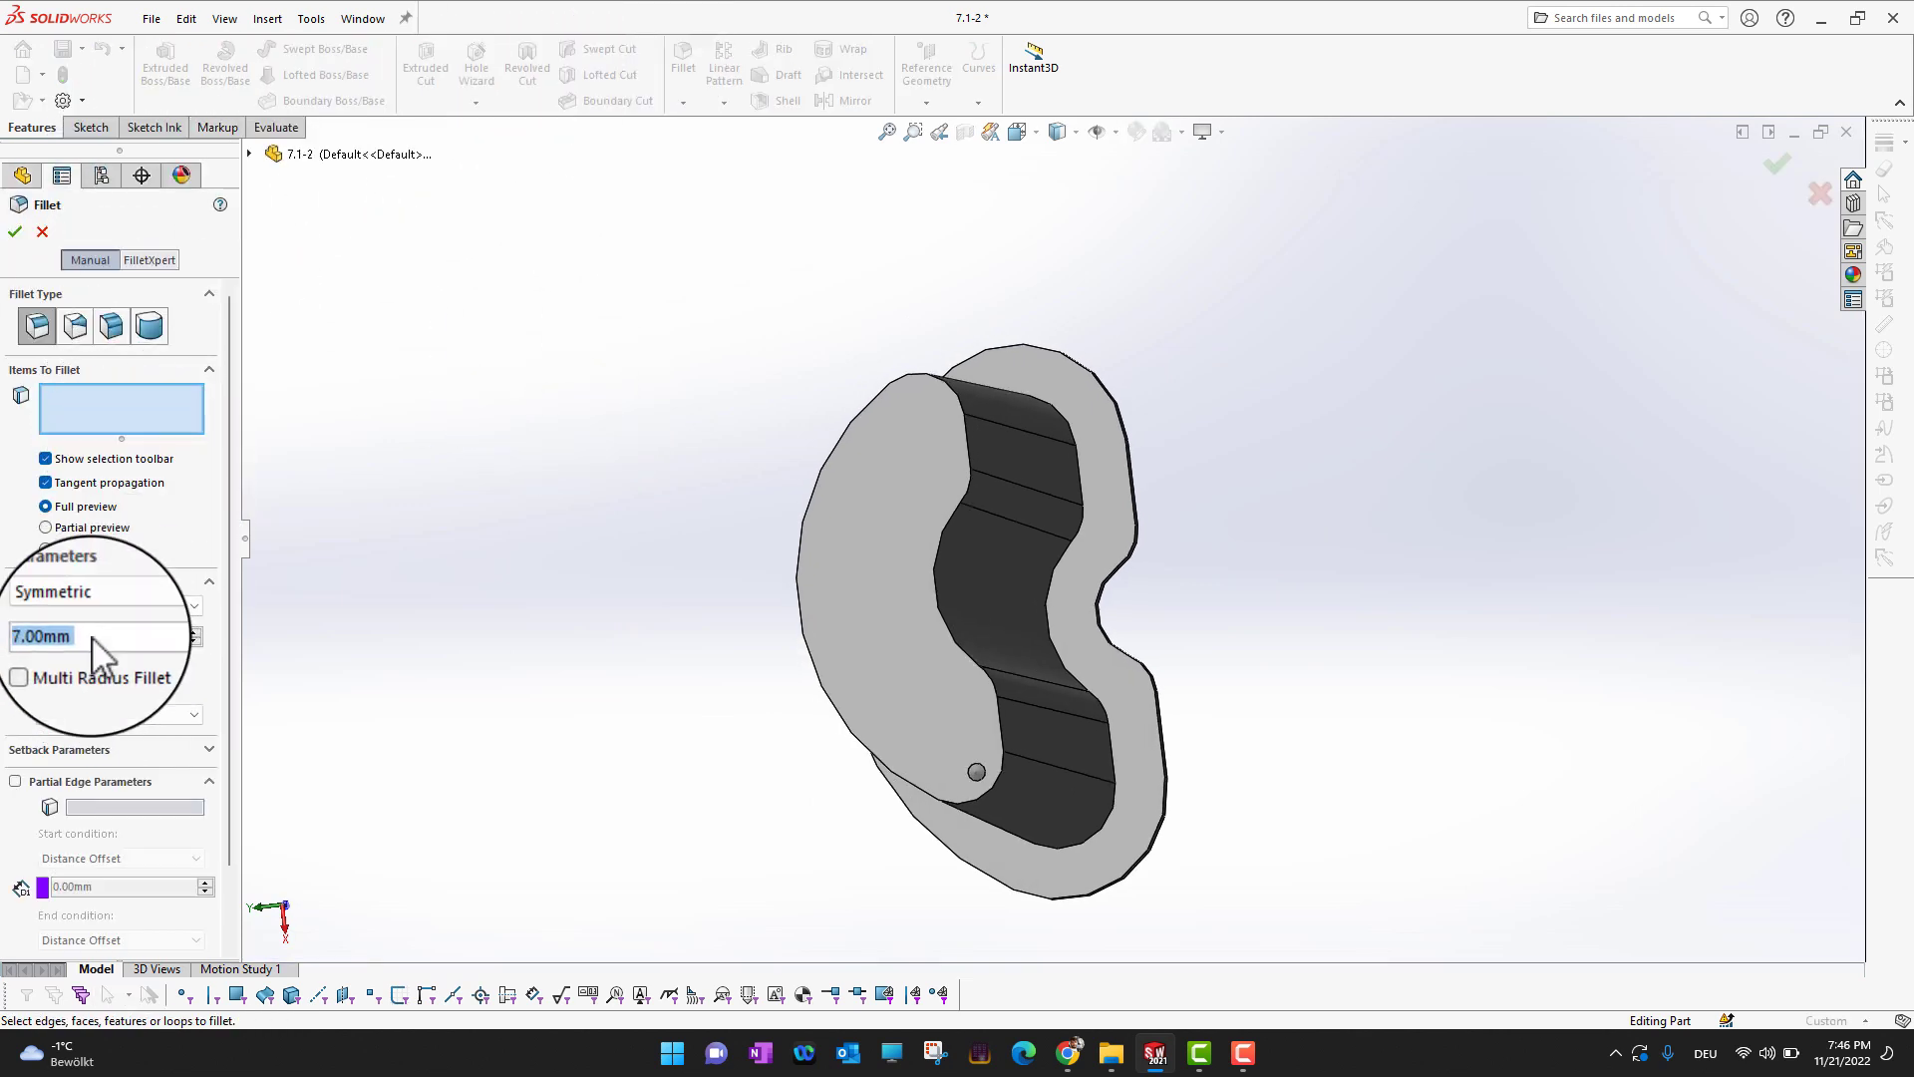
text(3)
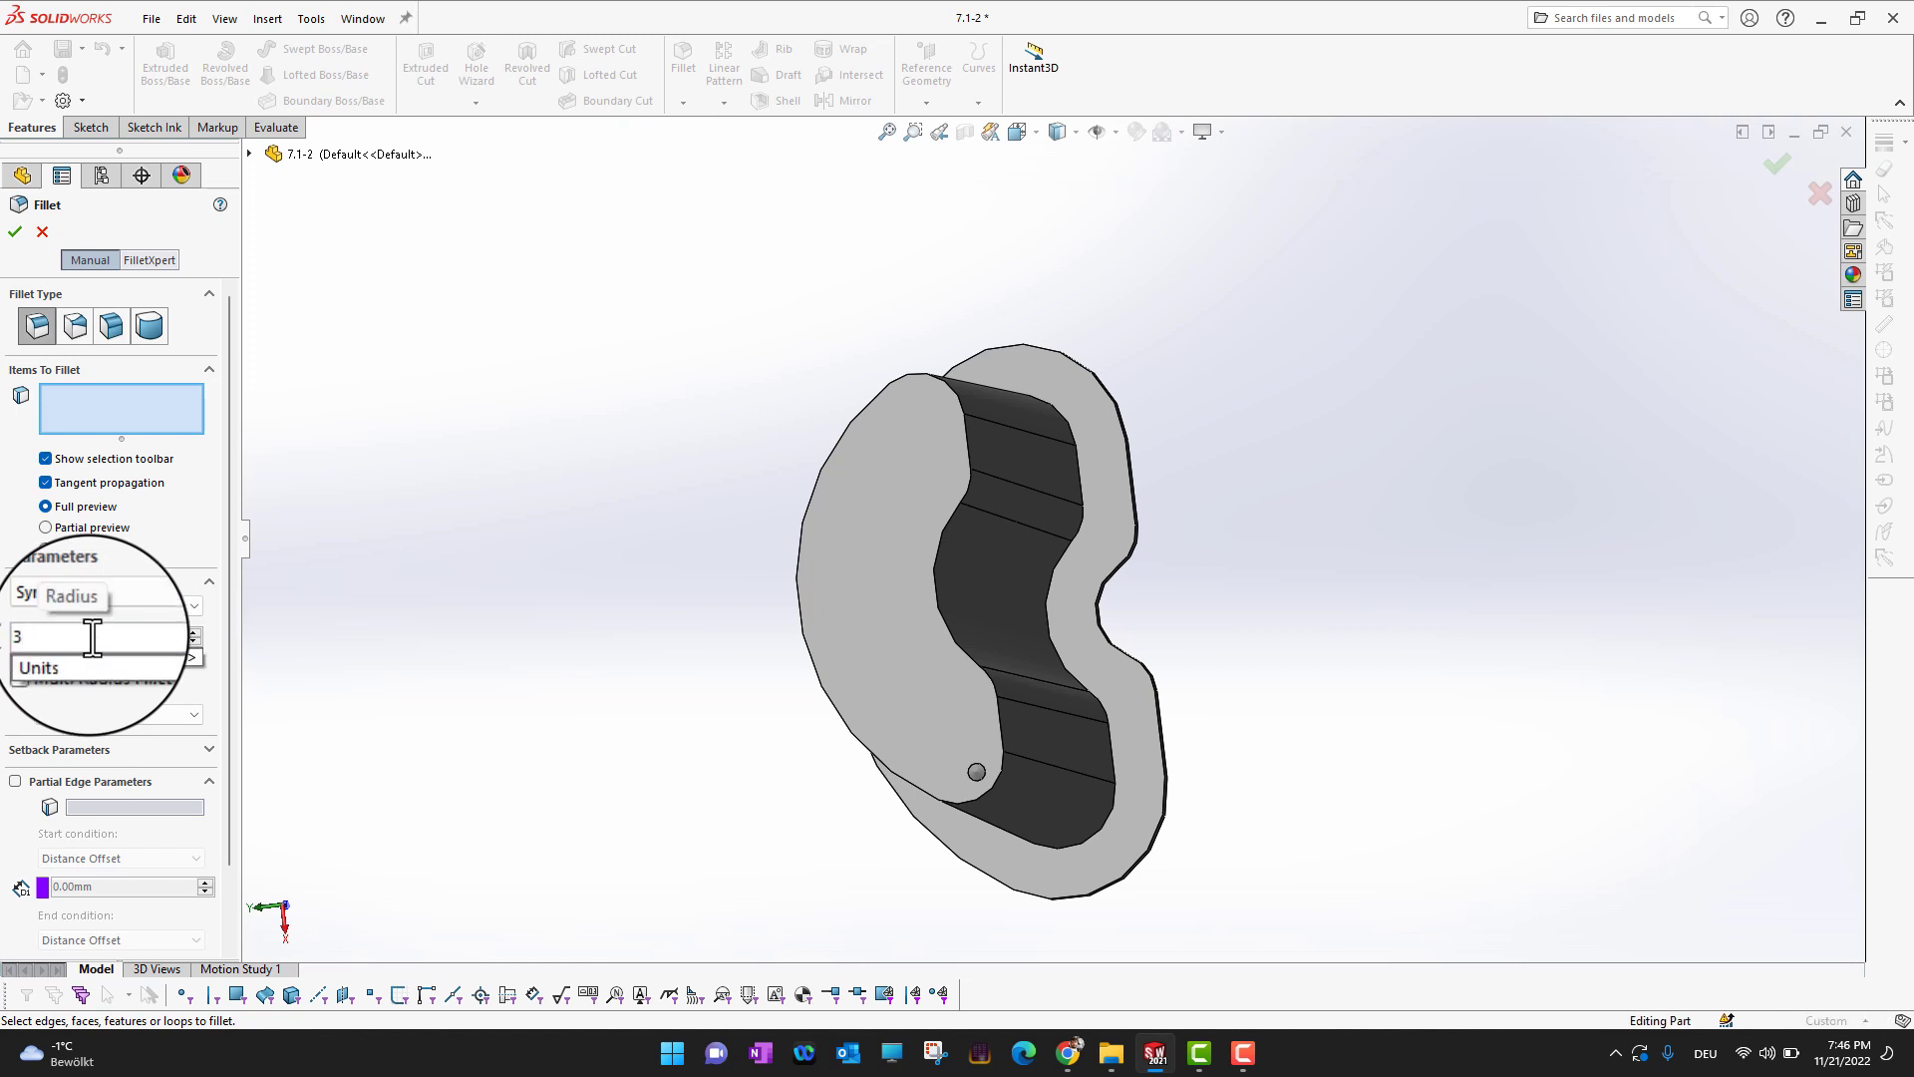
key(Return)
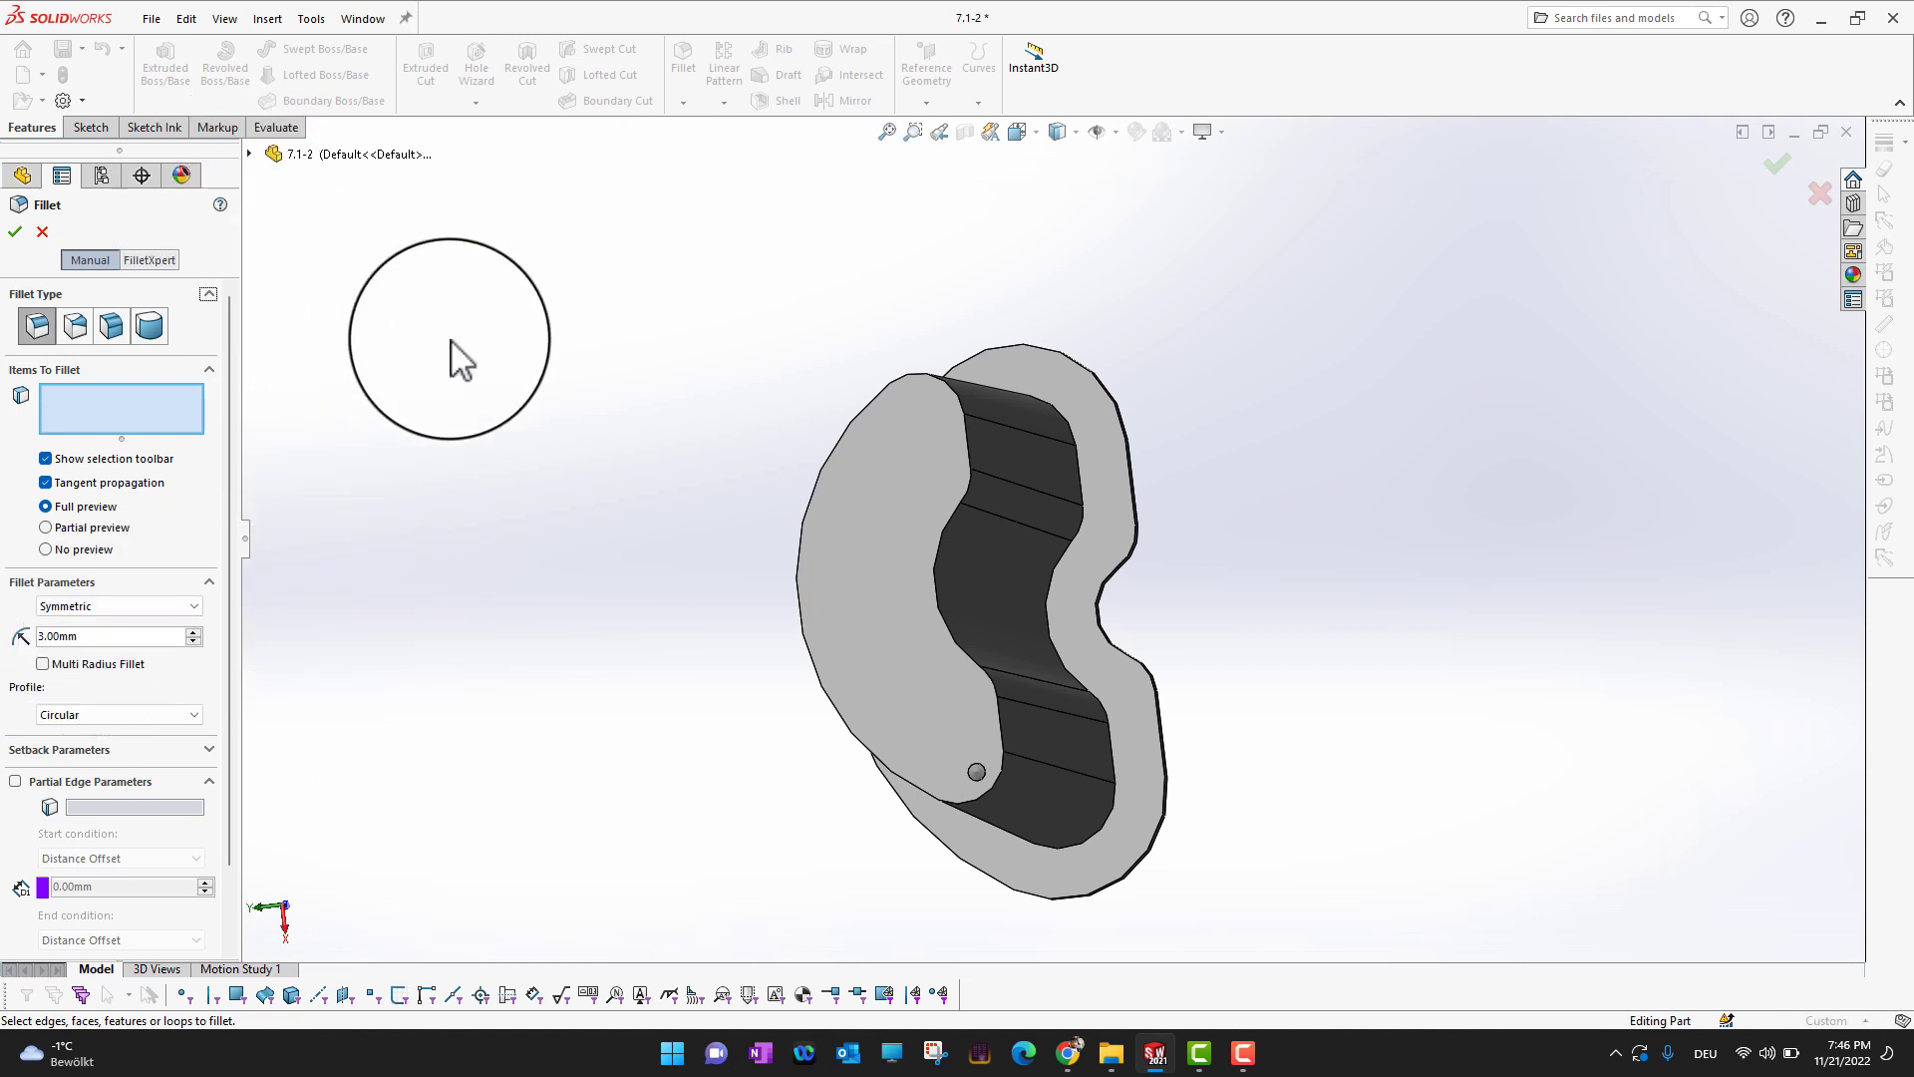
click(971, 434)
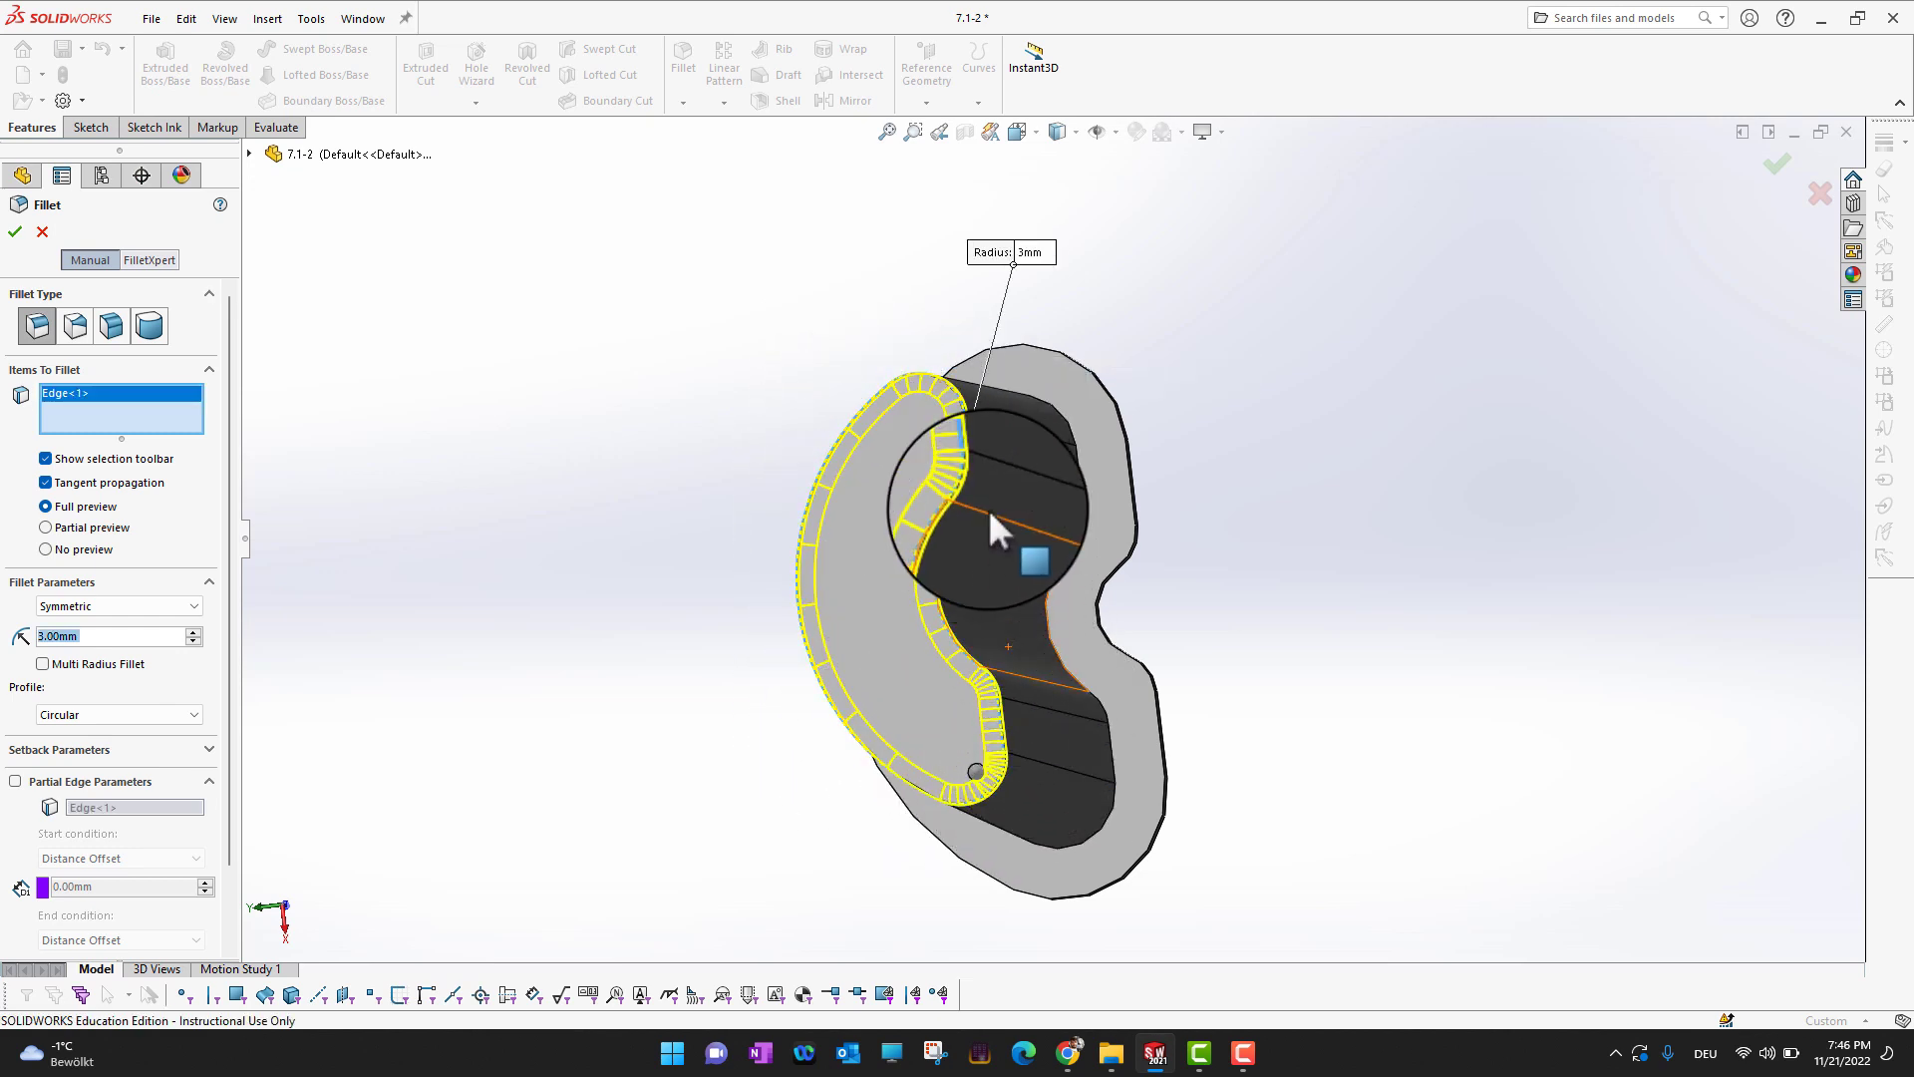
click(15, 231)
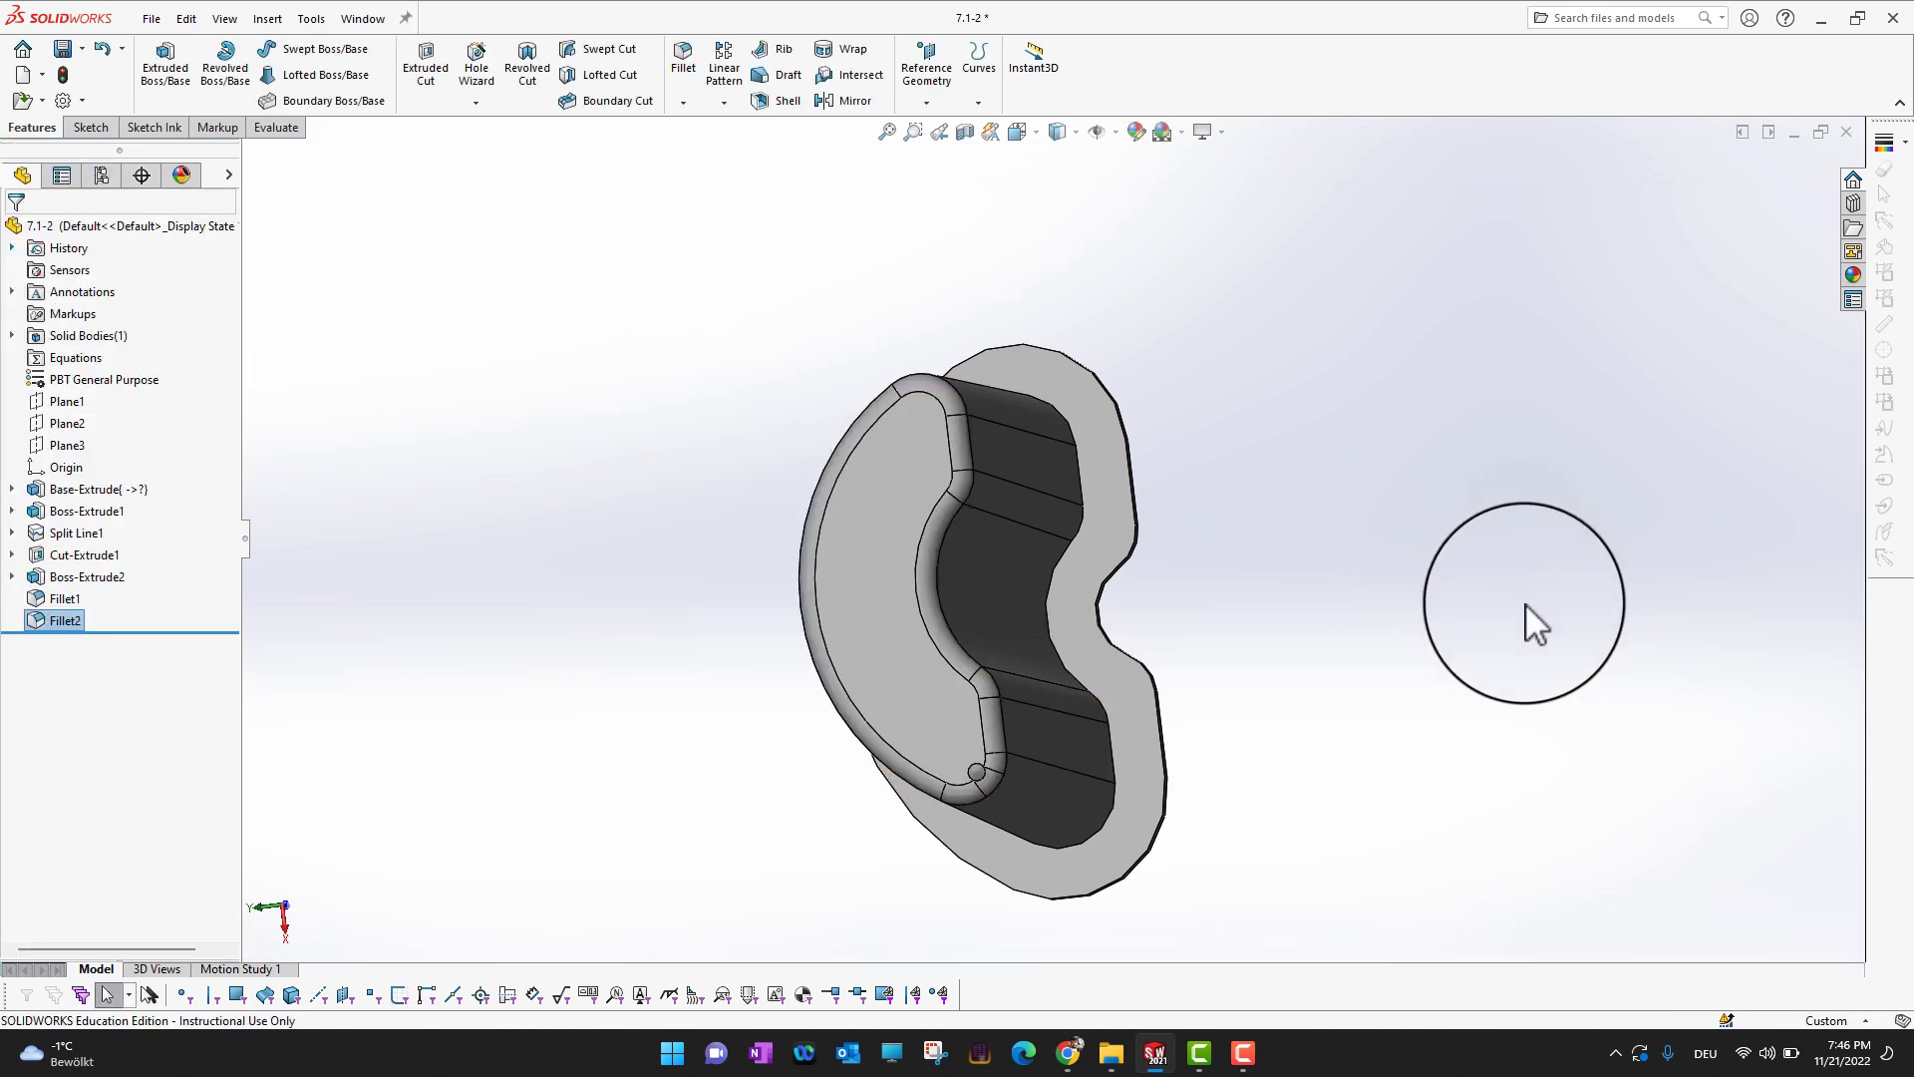
Round the edges of the flange's flat end face with a symmetric 1.5 mm constant-size fillet
middle_drag(1519, 604, 804, 361)
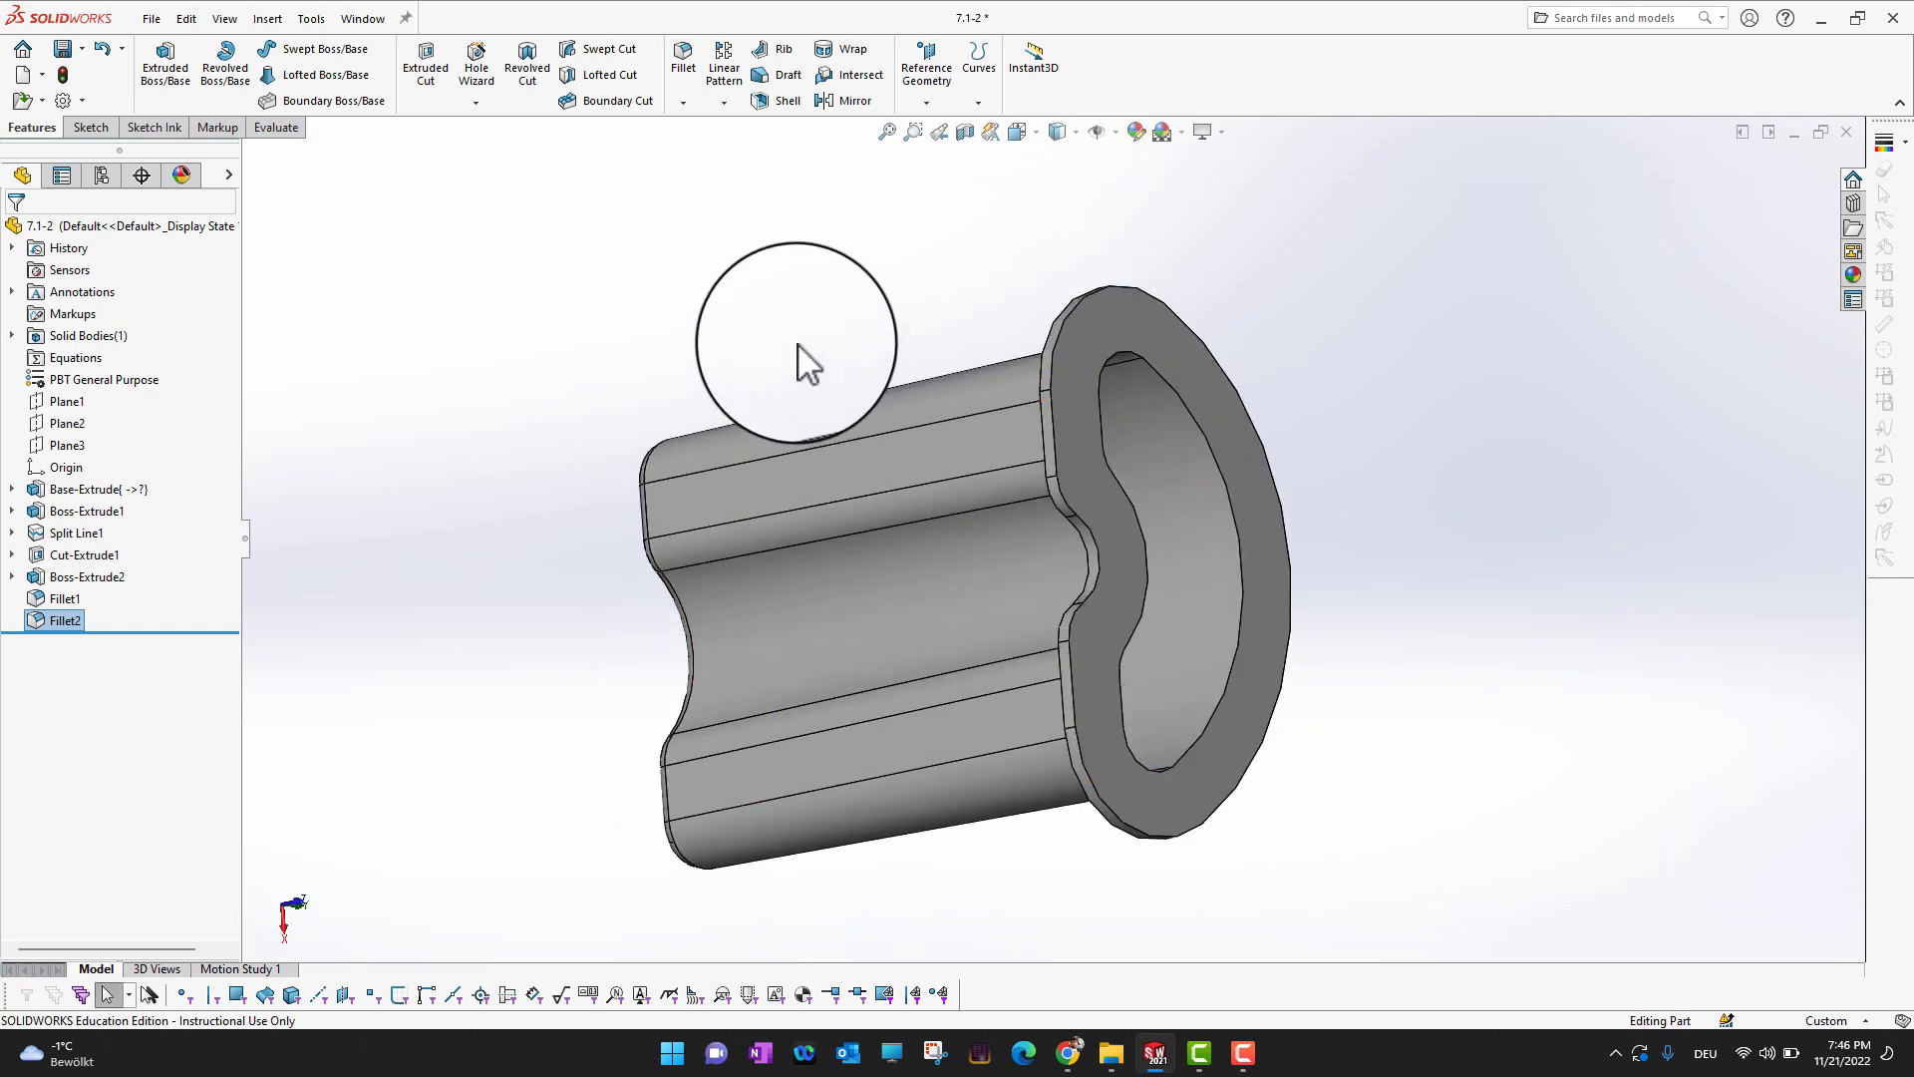
click(688, 60)
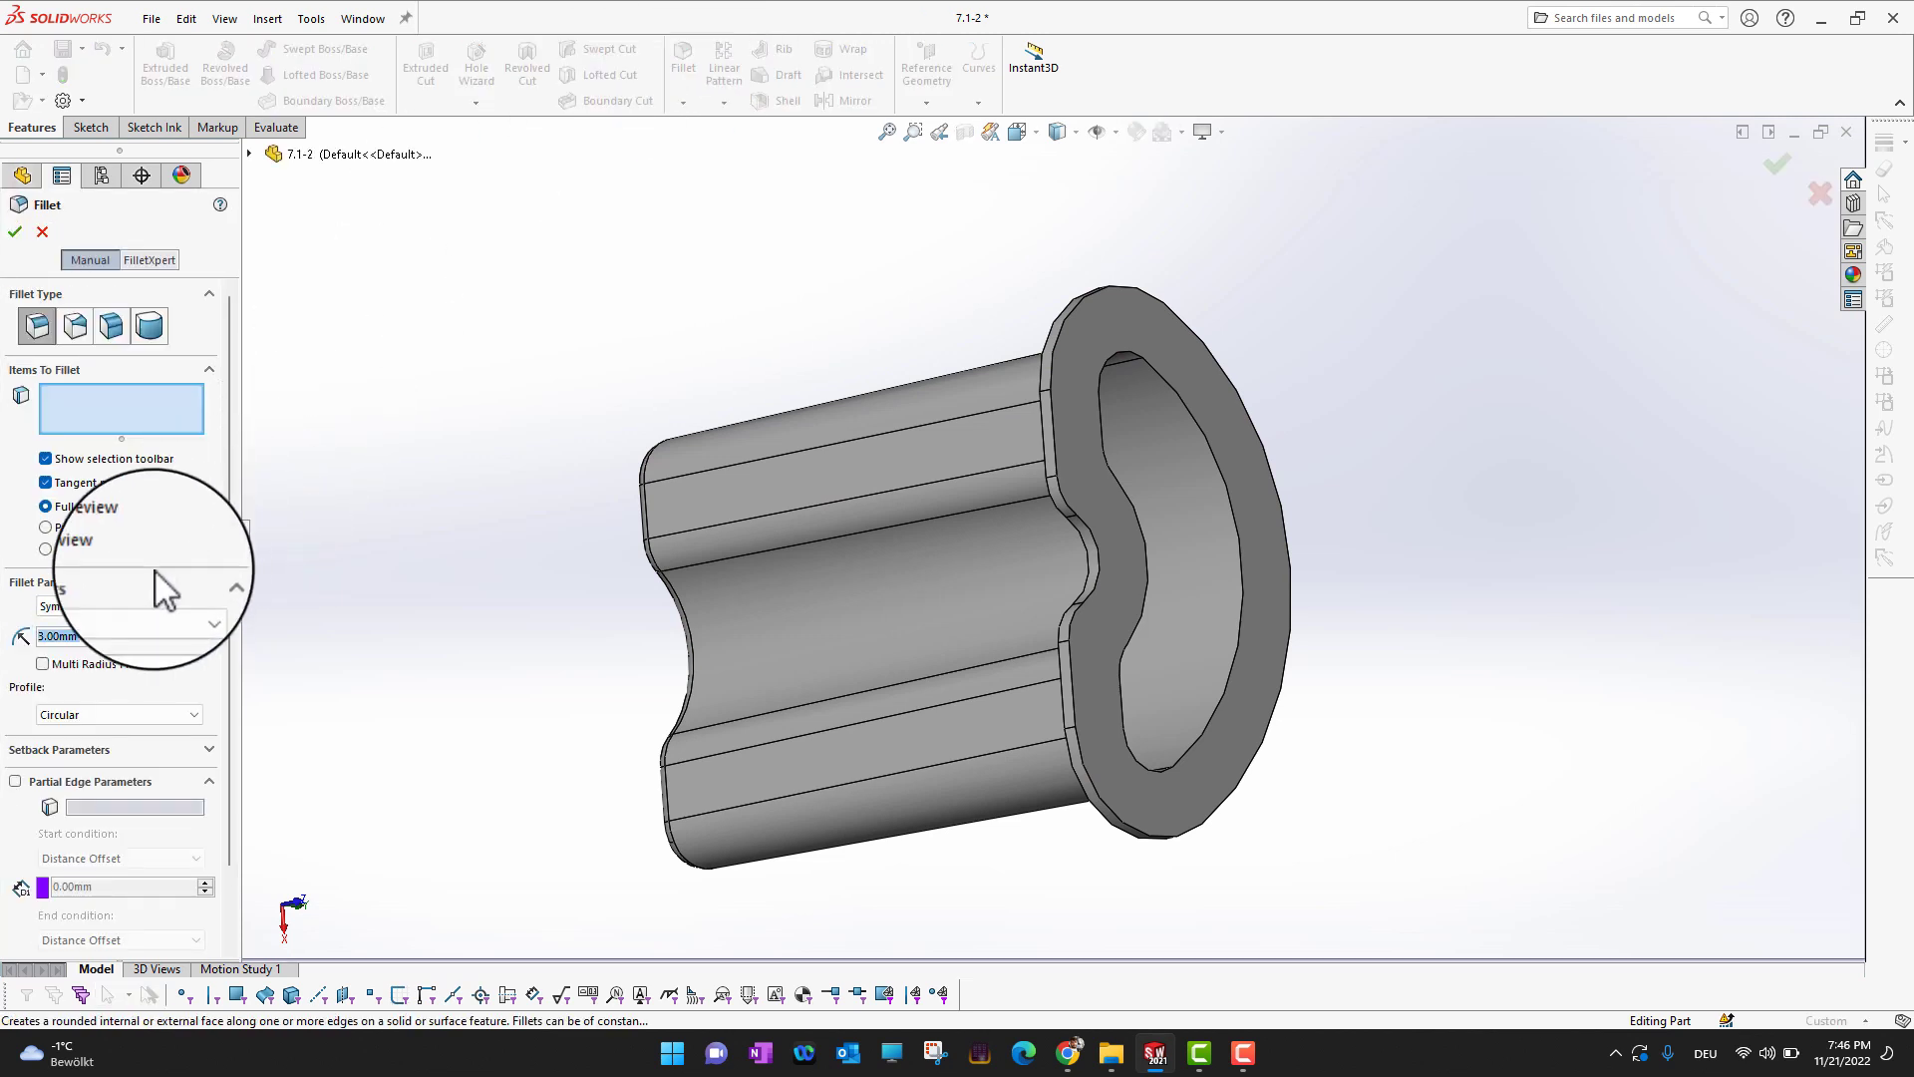
click(110, 640)
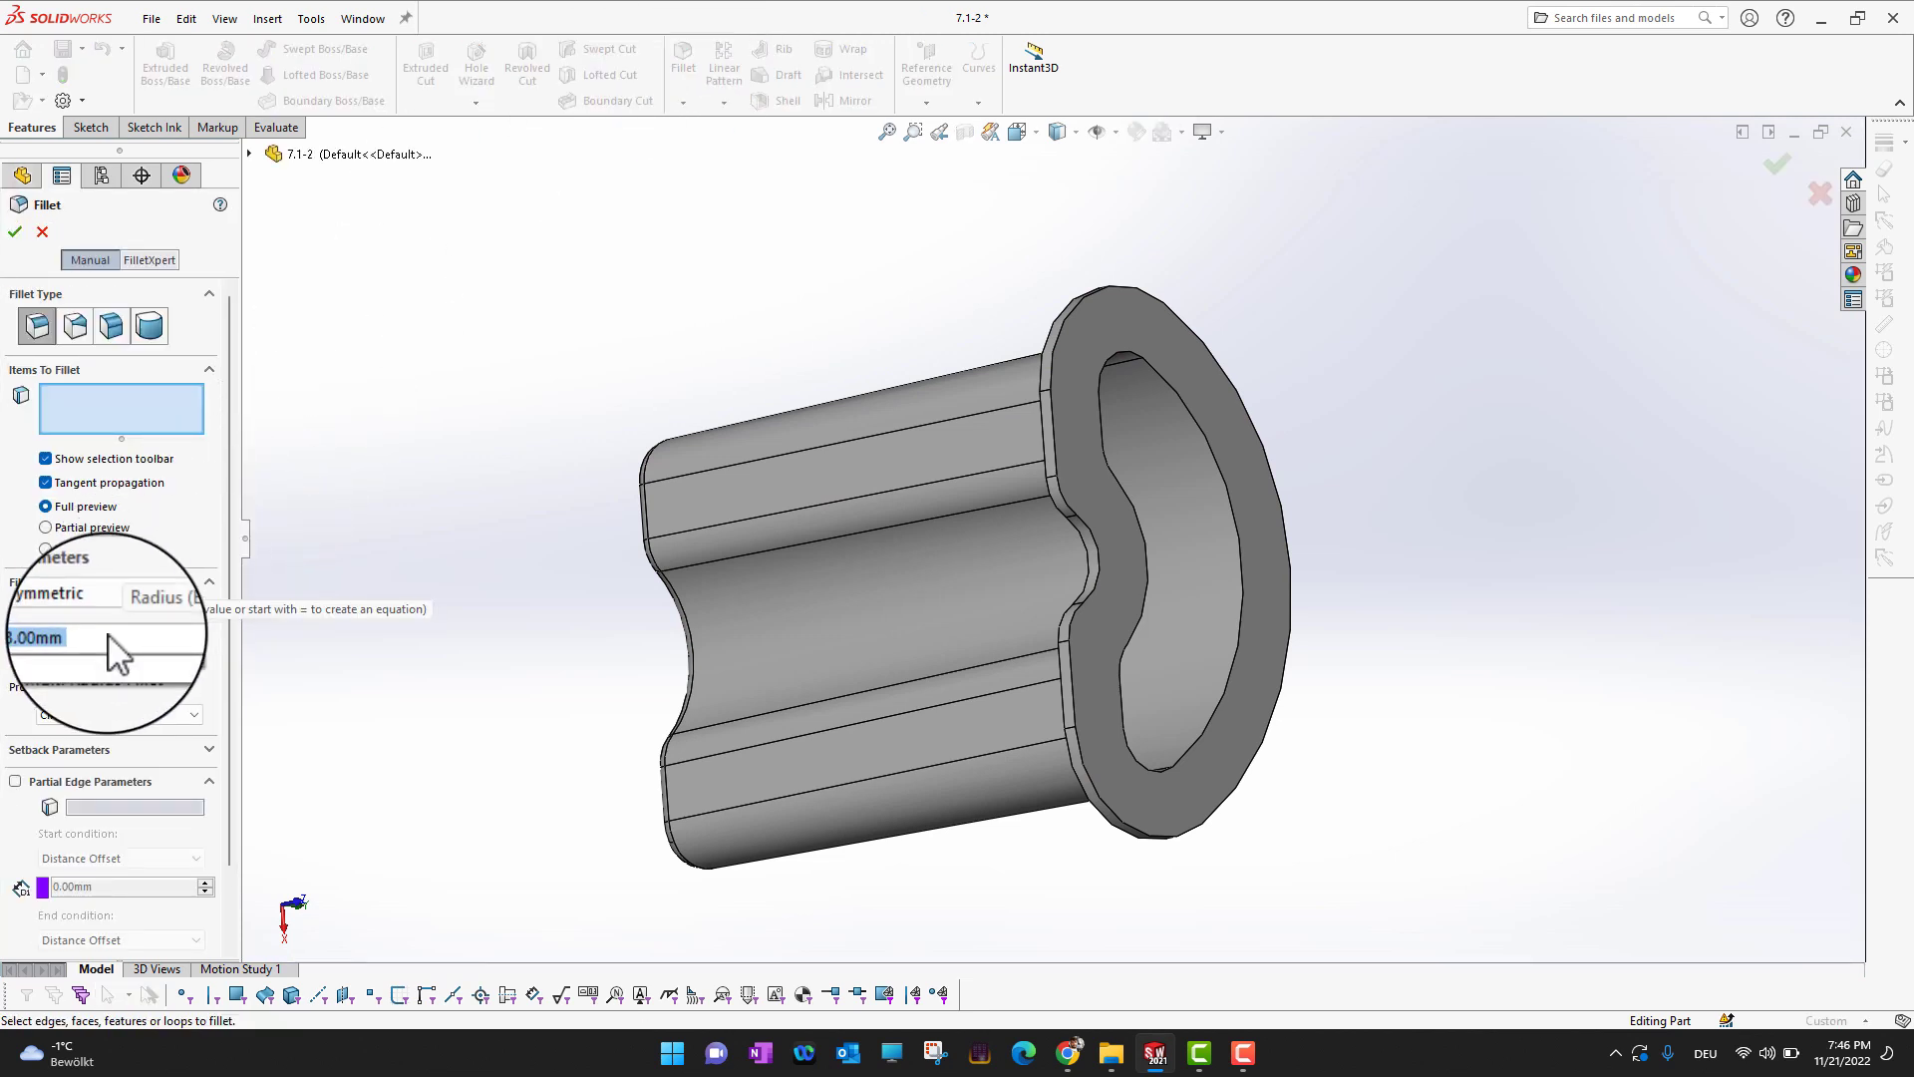
text(1.5)
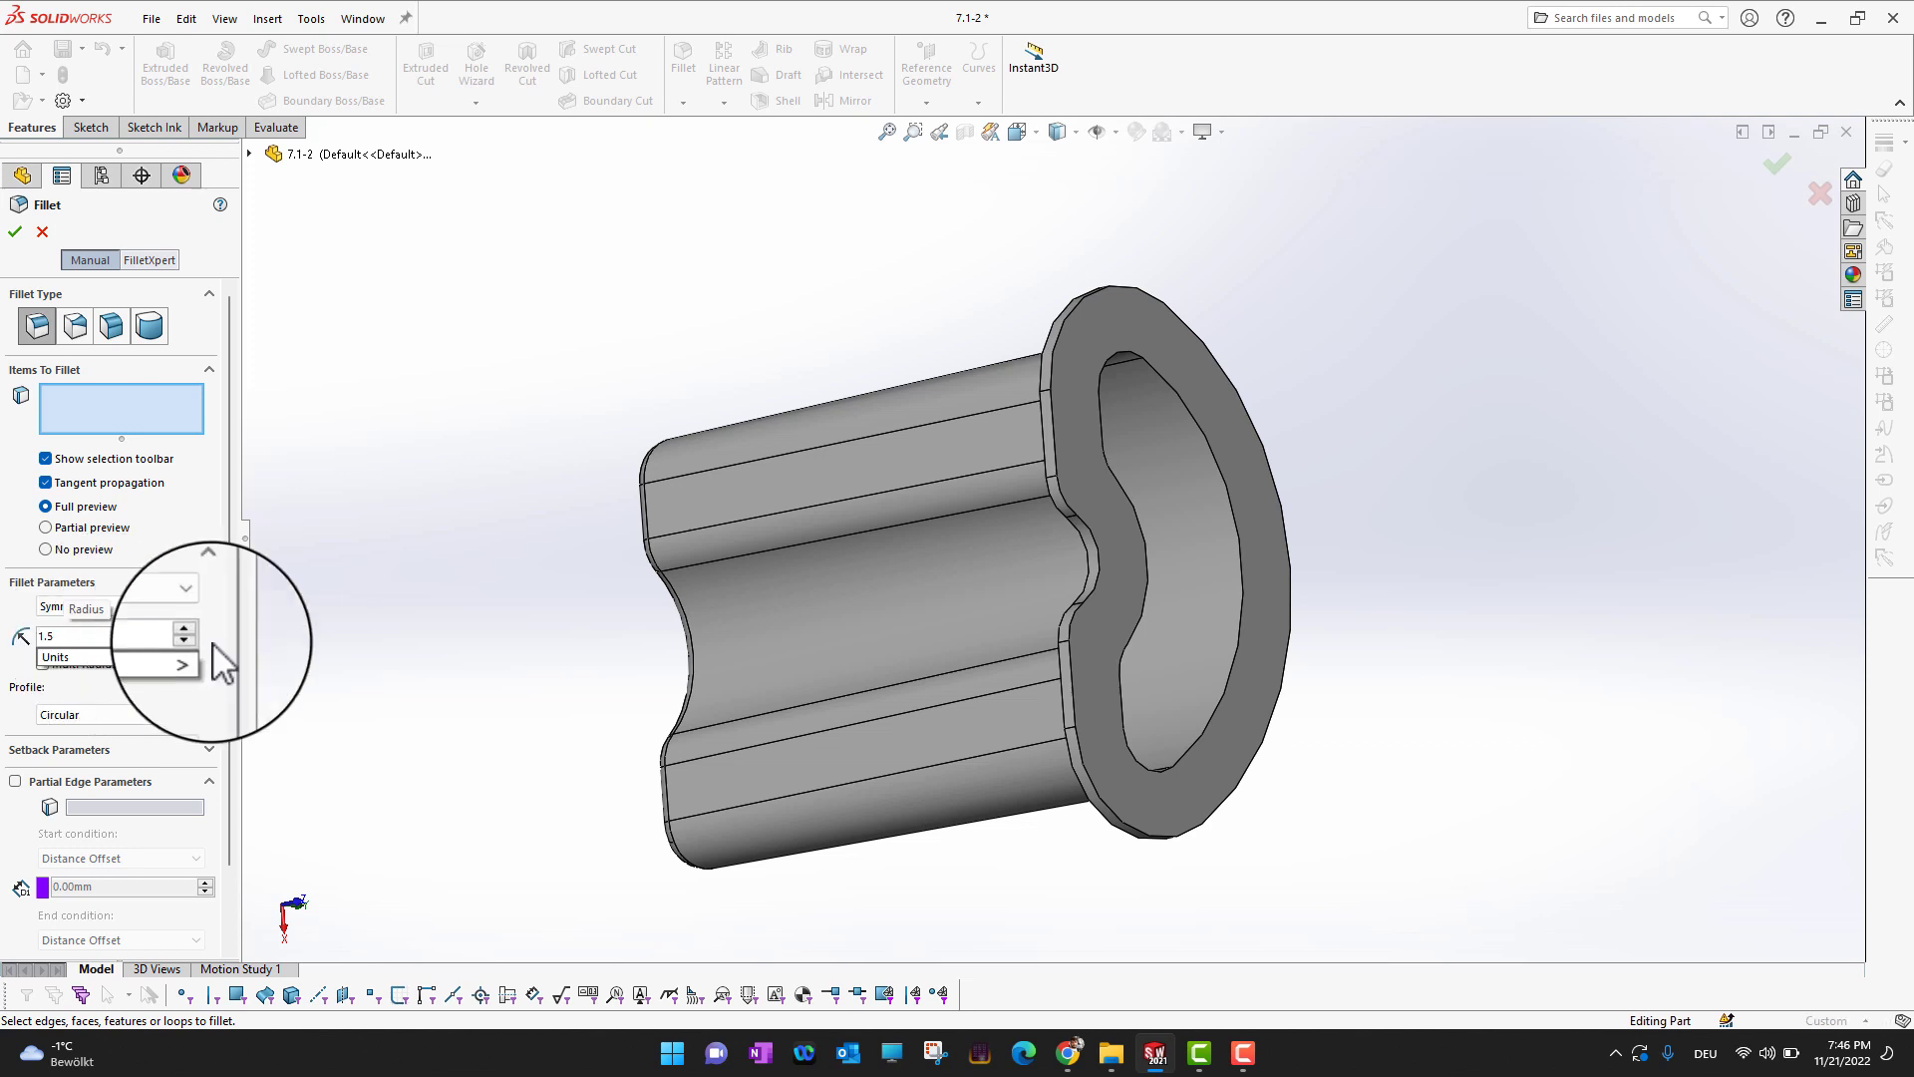
middle_drag(339, 688, 959, 333)
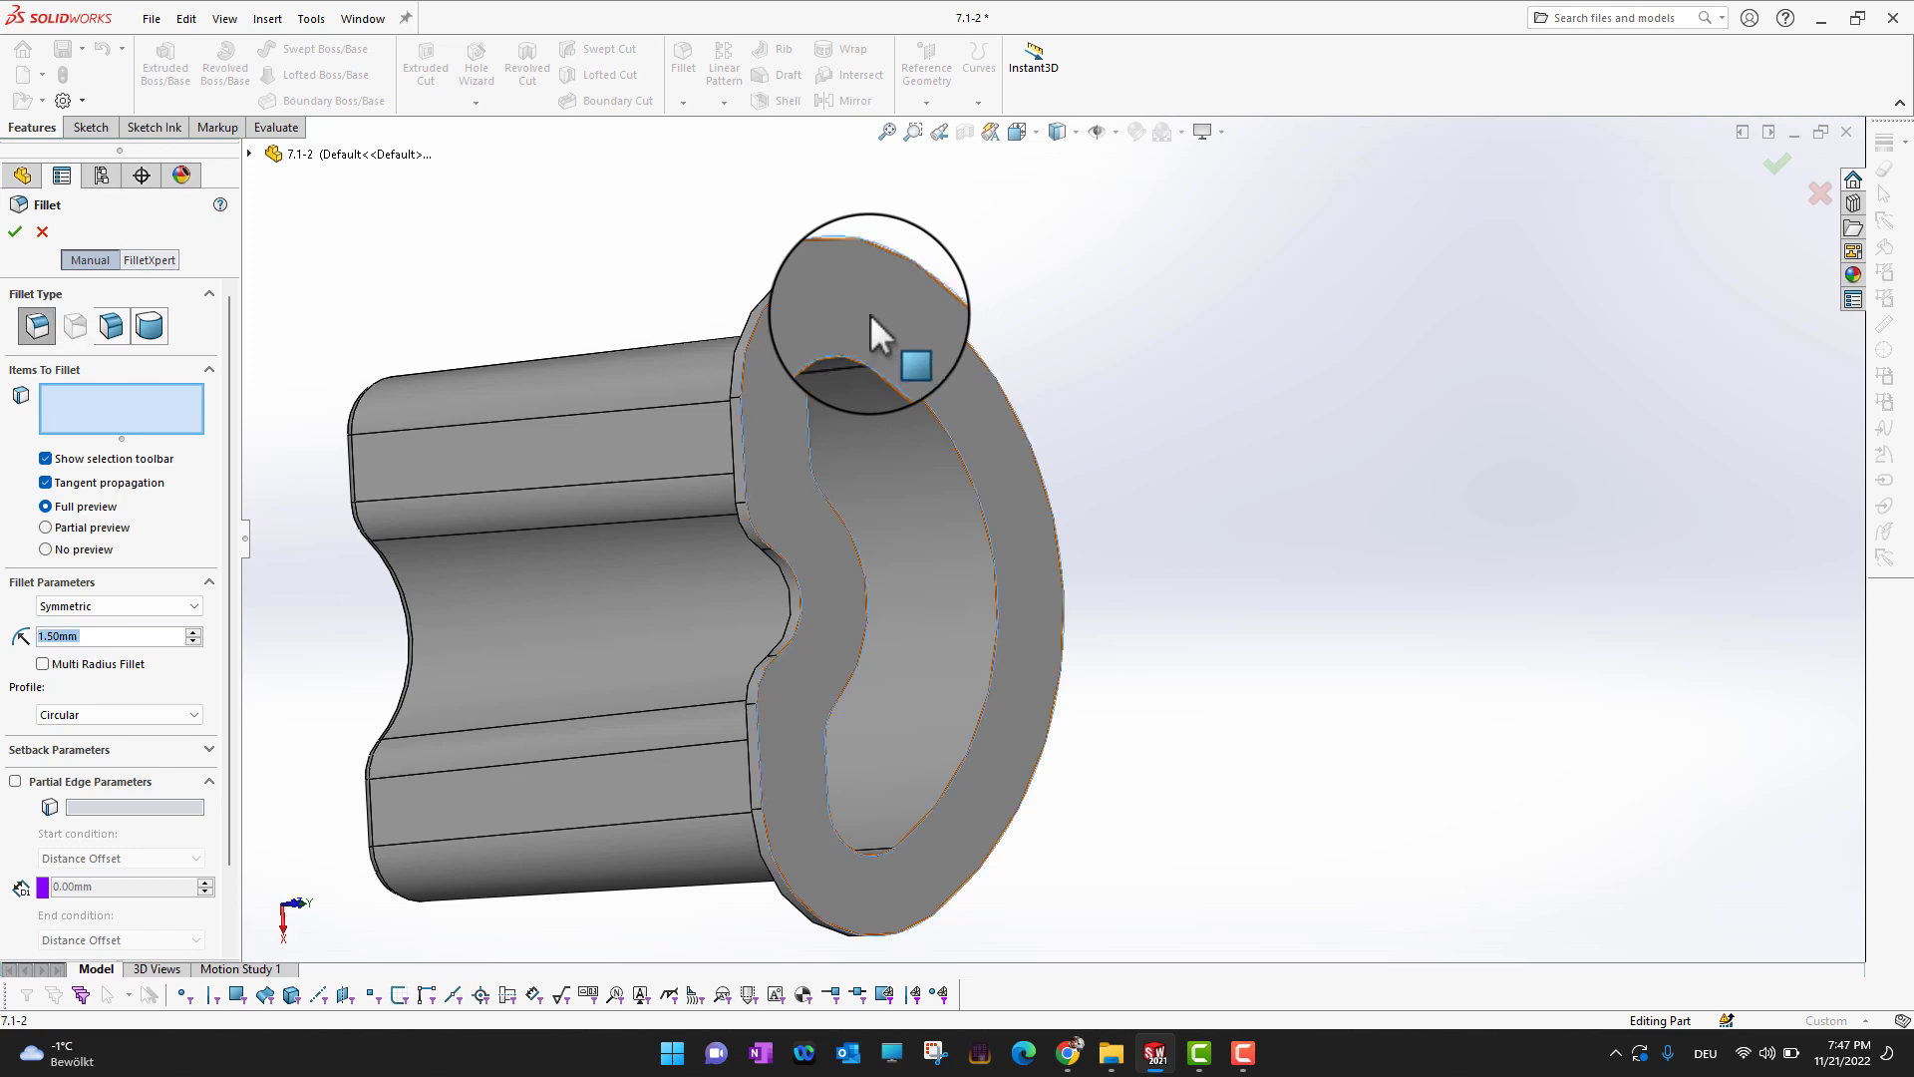
click(869, 313)
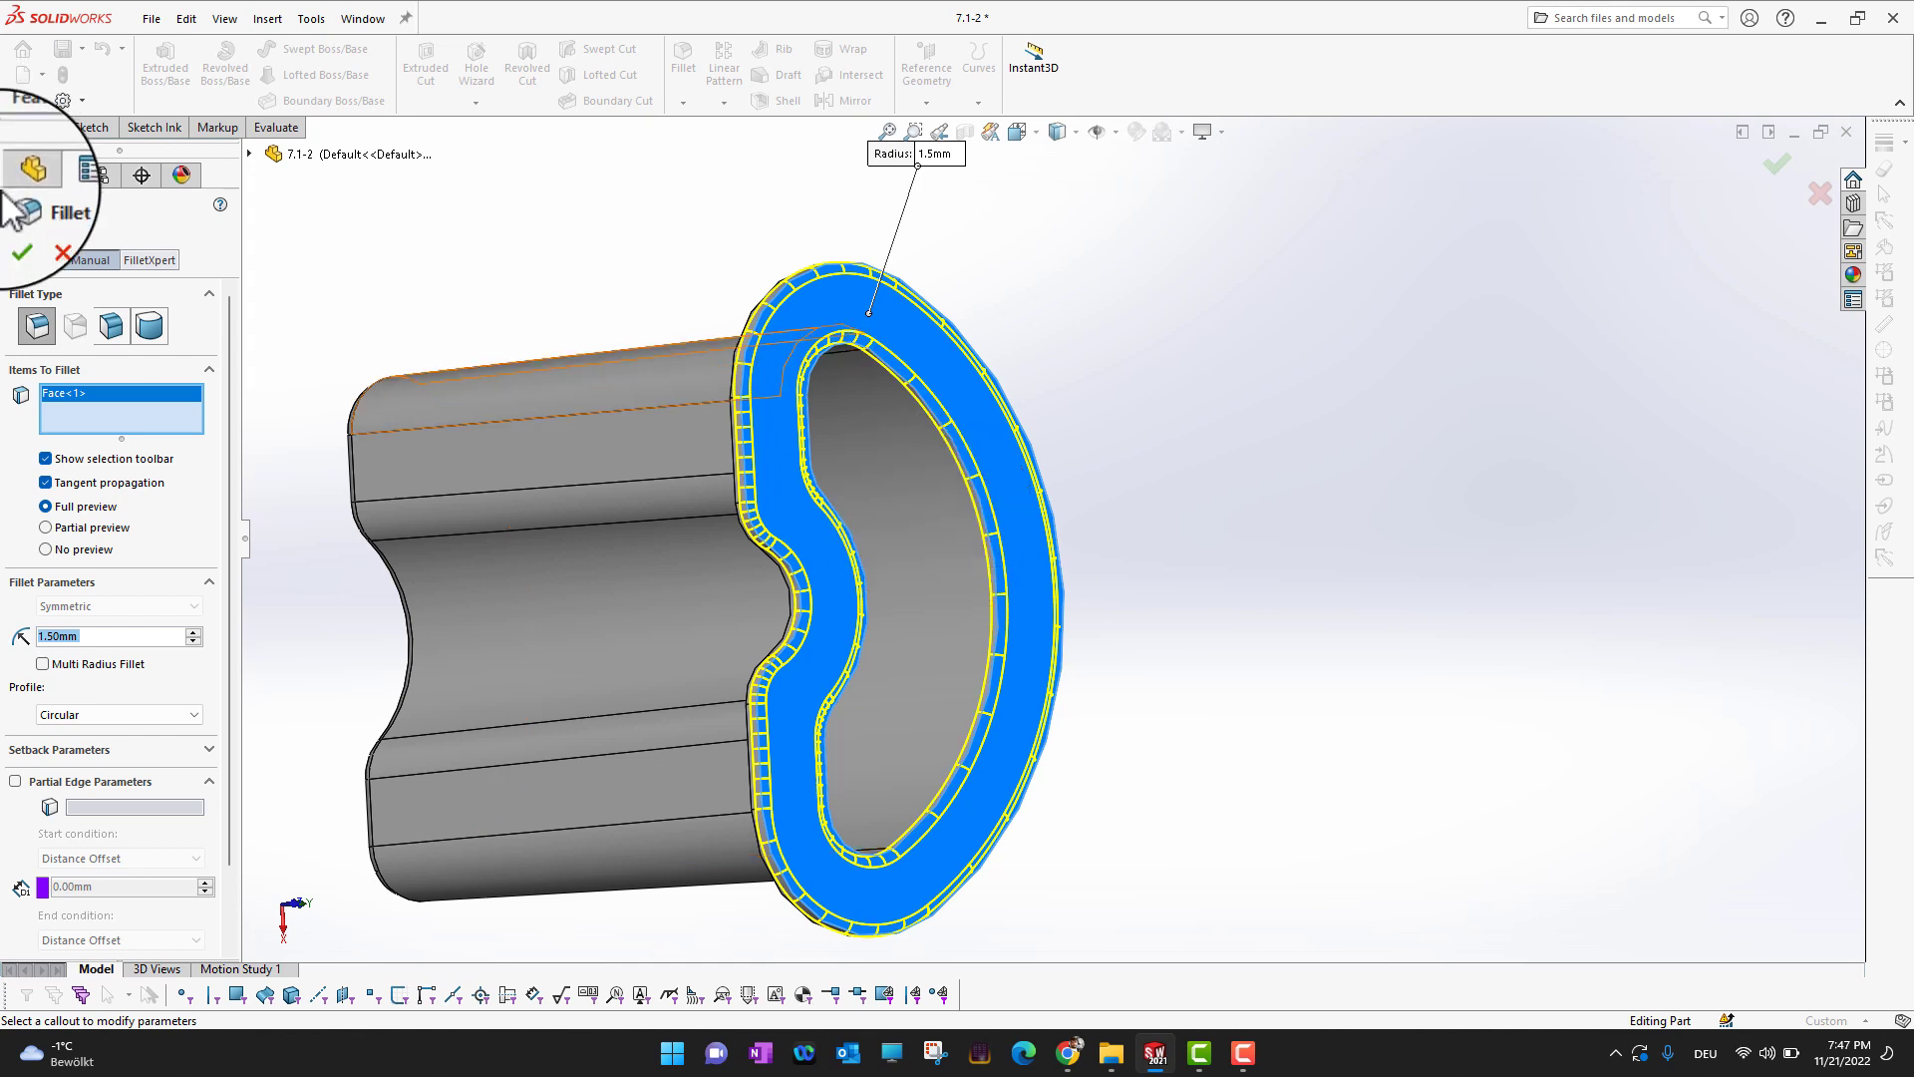
click(15, 233)
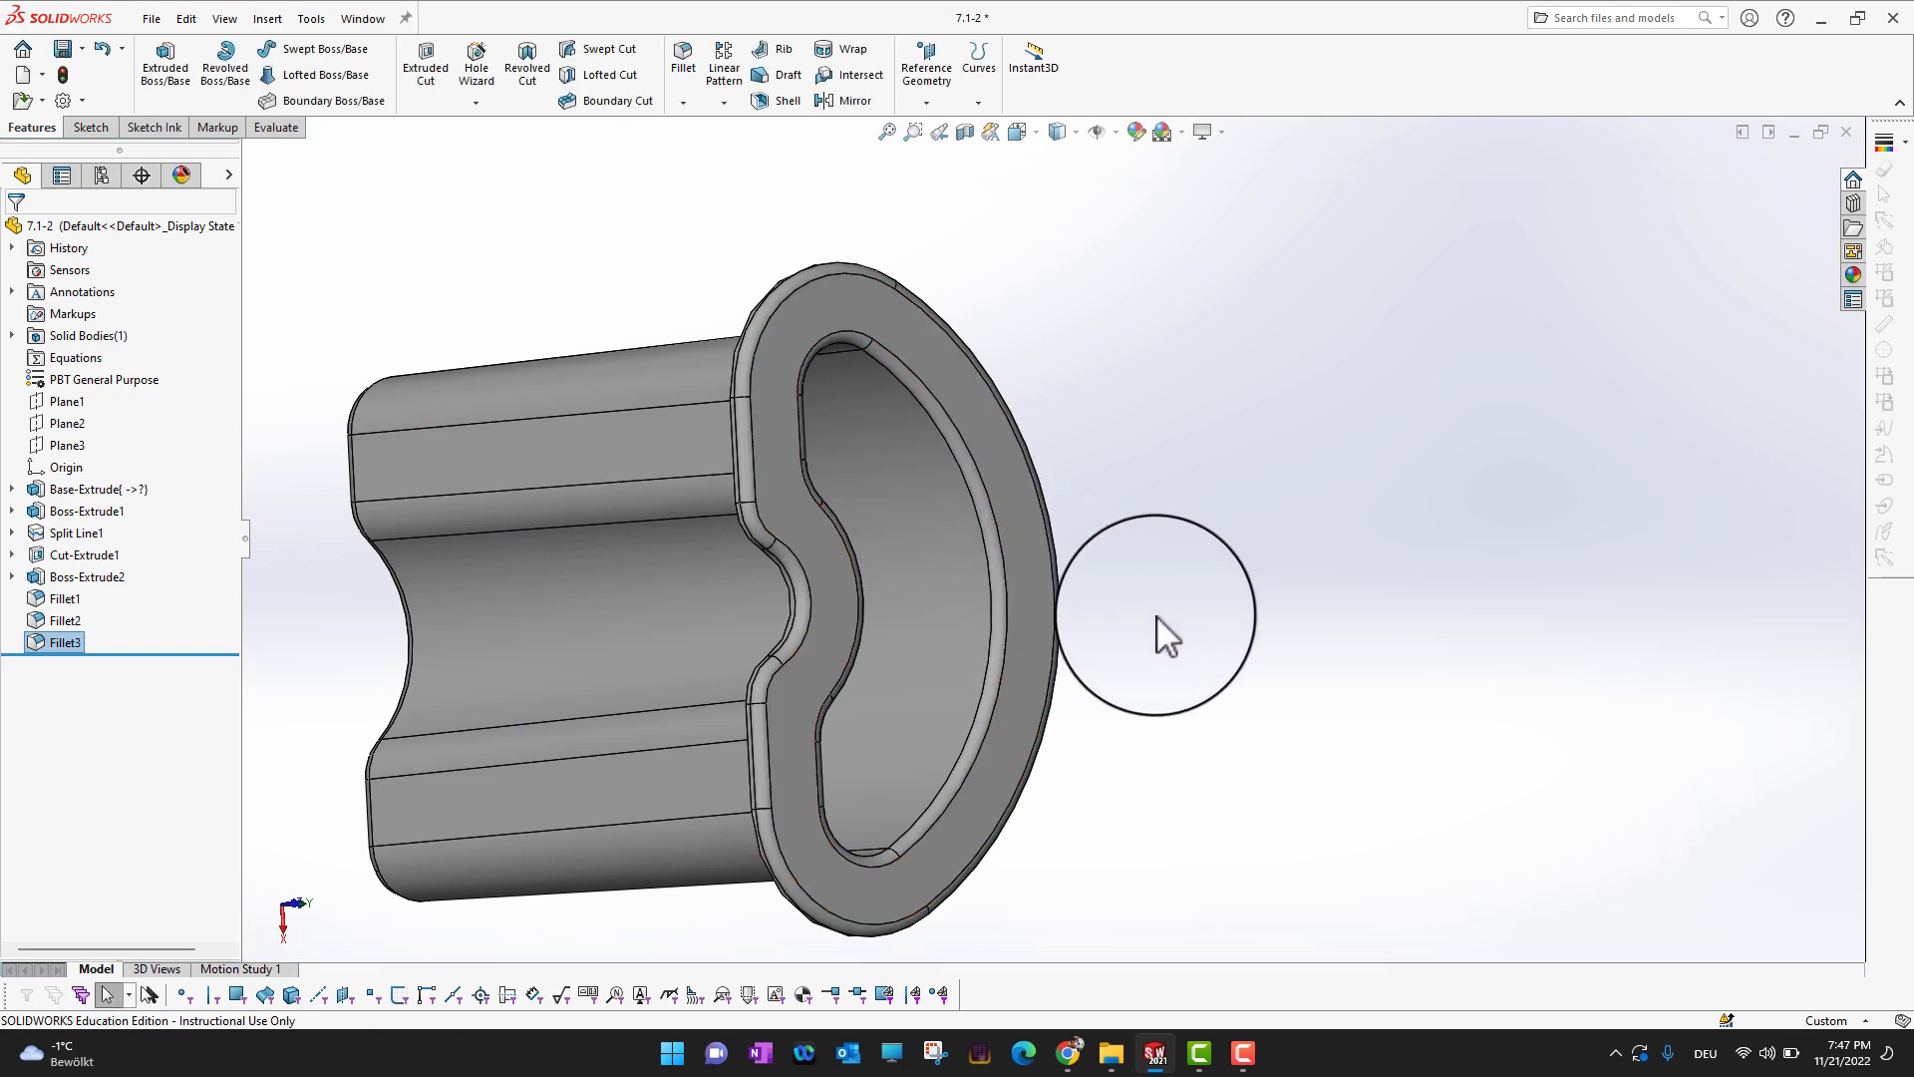
Switch to the open part document 7.1
ctrl+middle_drag(1156, 615, 1423, 555)
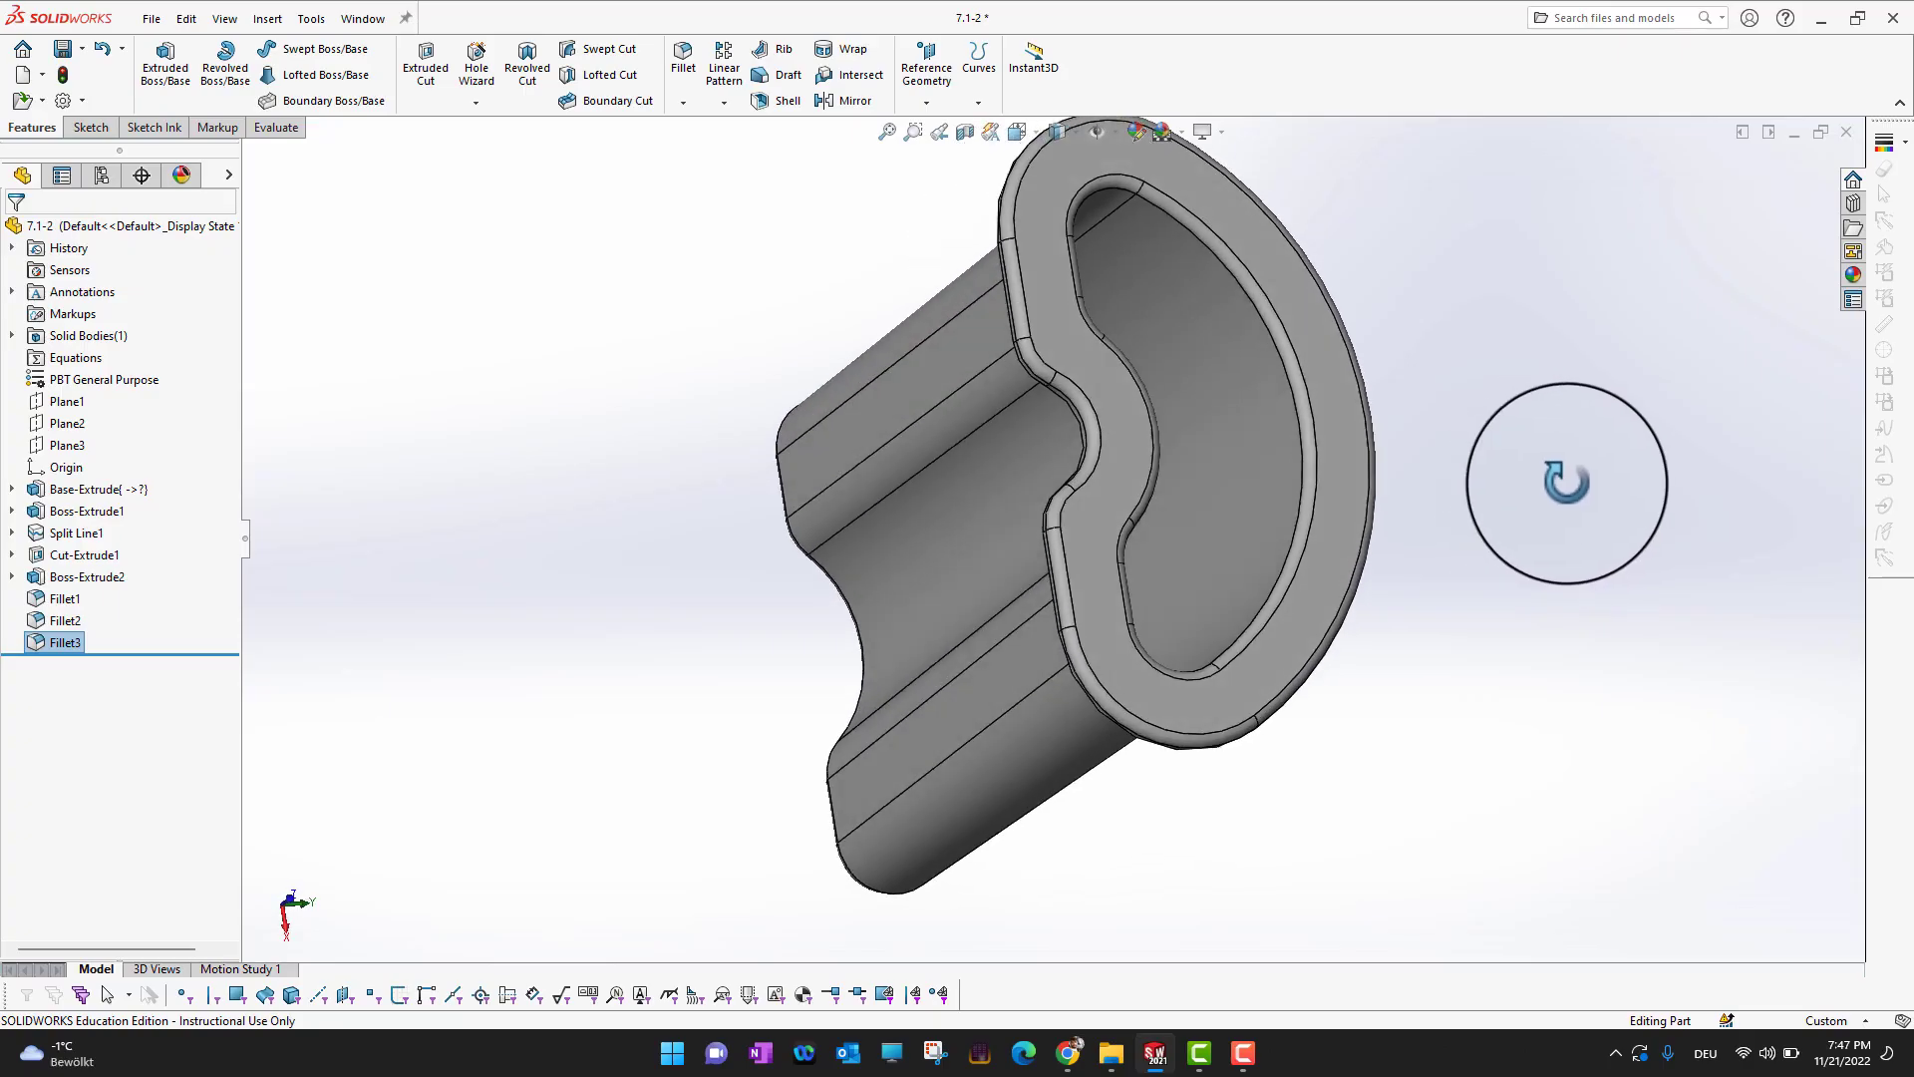
middle_drag(1559, 482, 1611, 503)
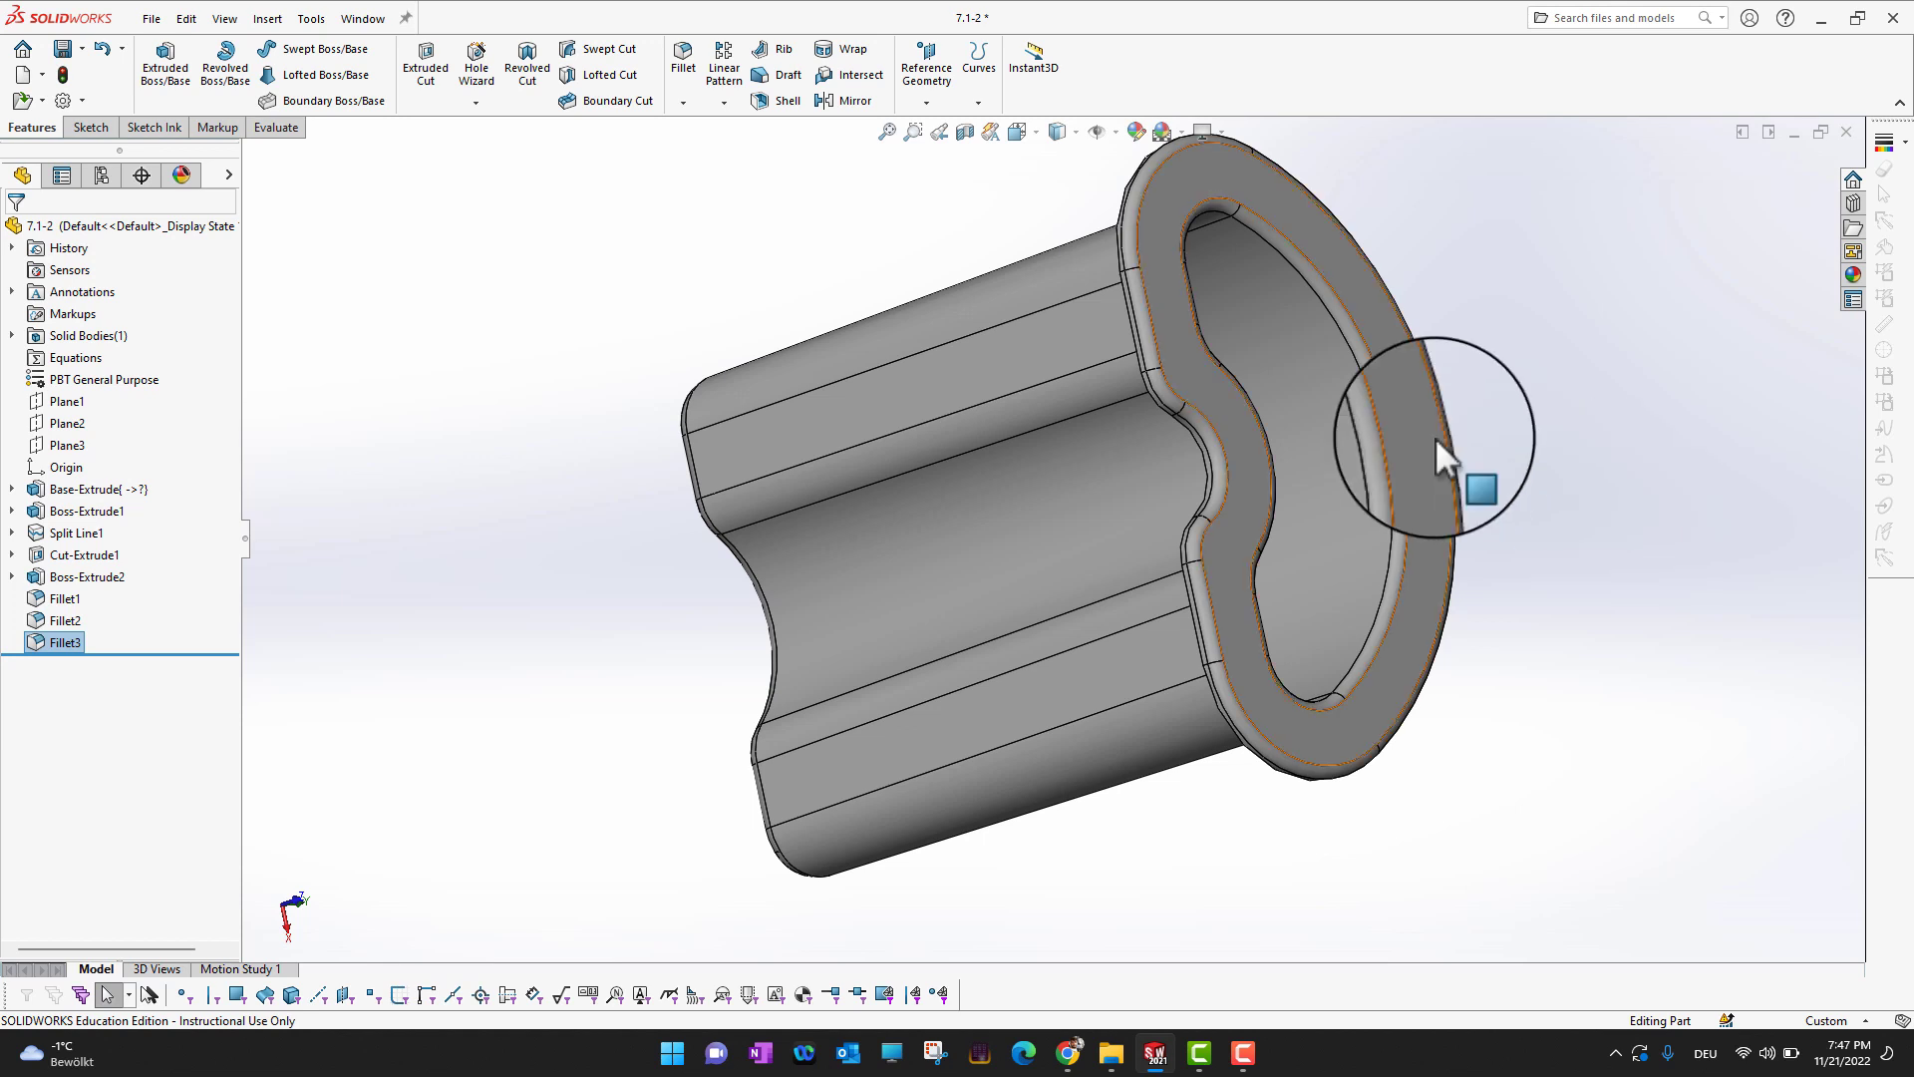
click(363, 18)
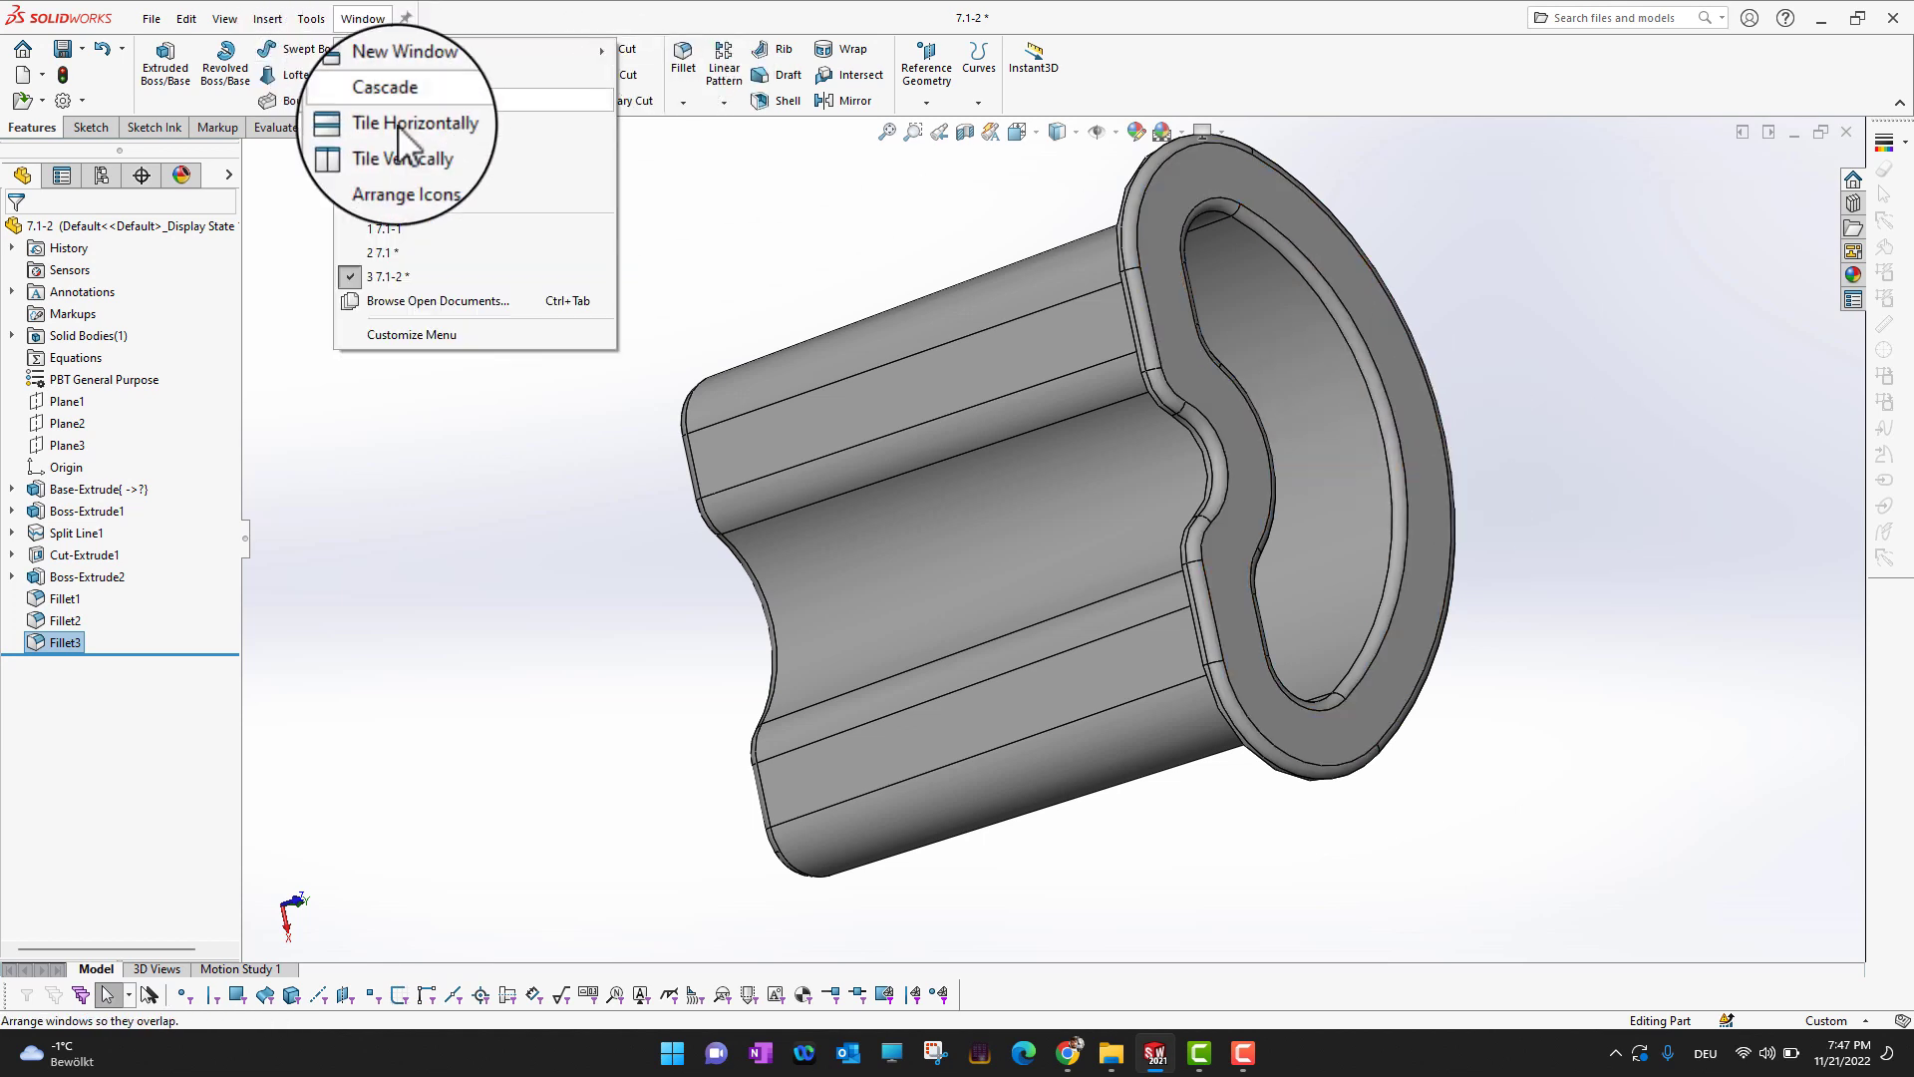
click(419, 254)
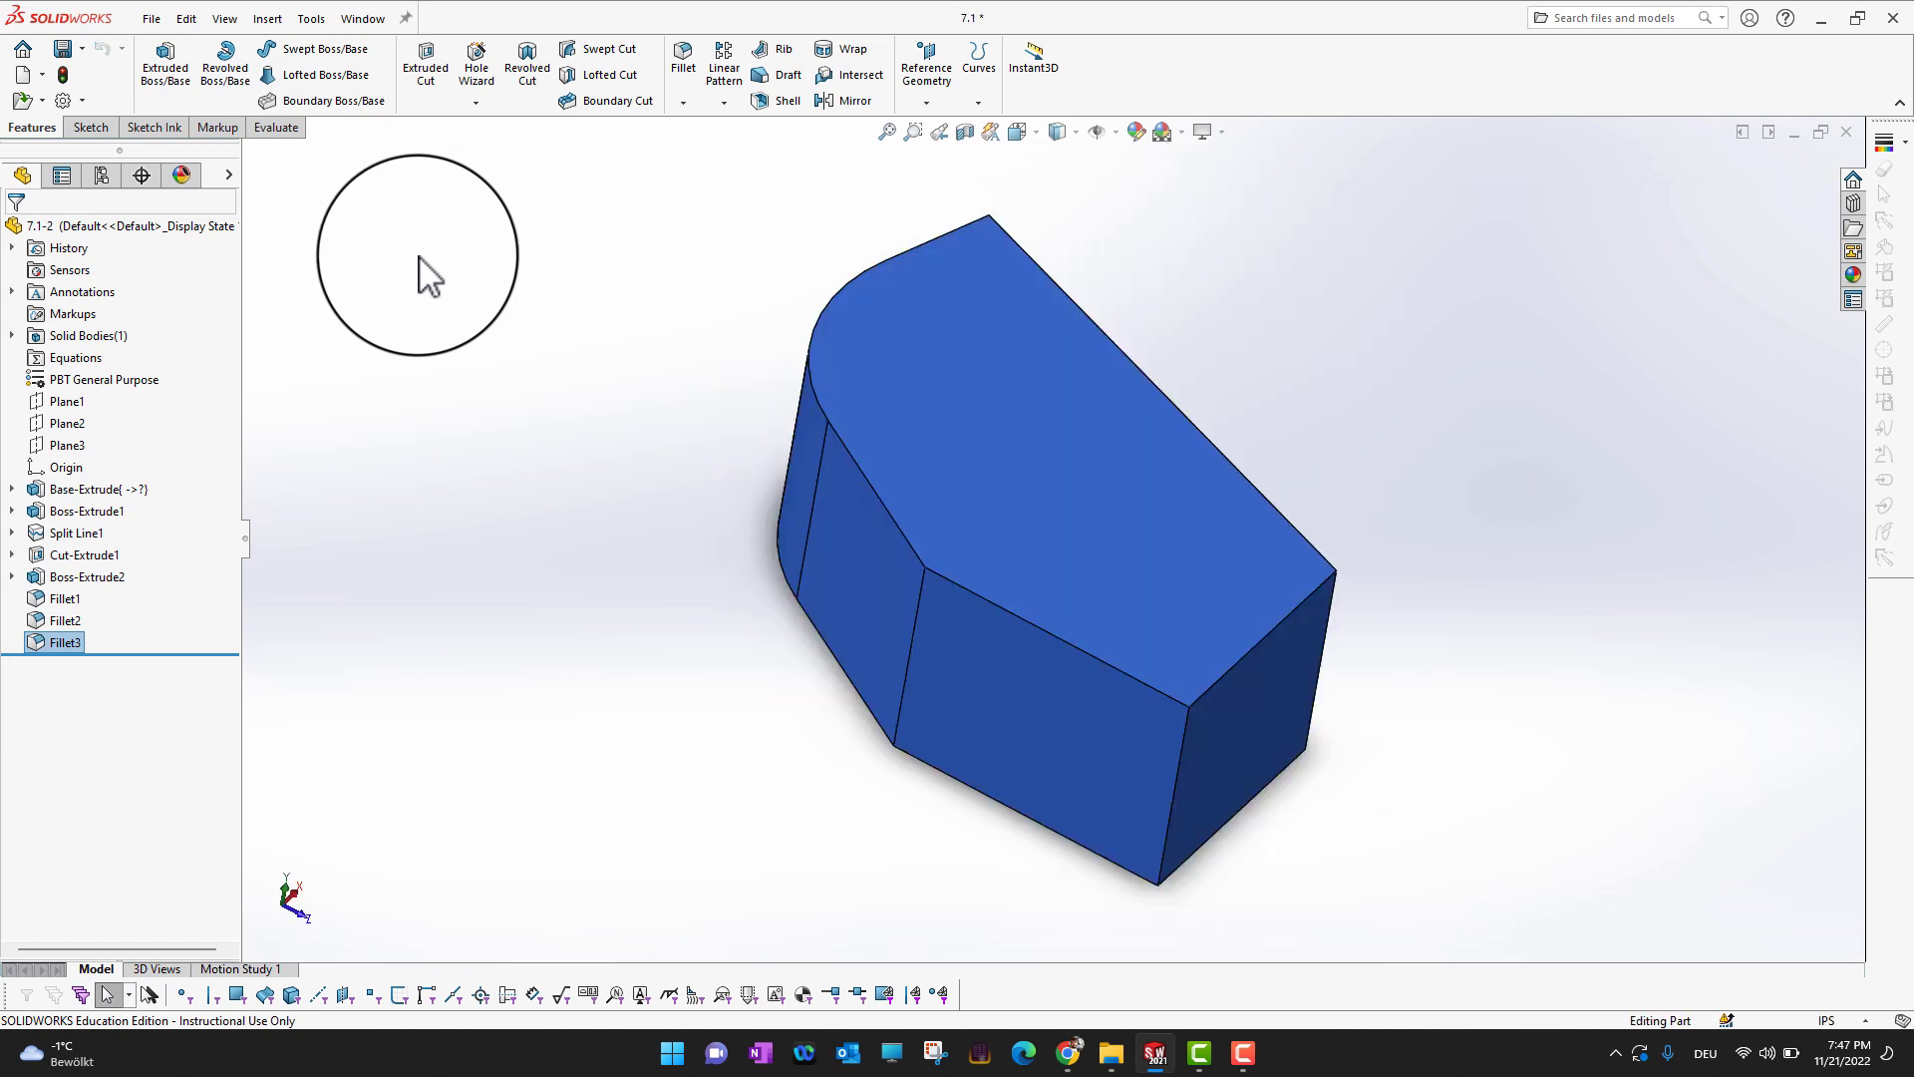
middle_drag(1465, 643, 1455, 583)
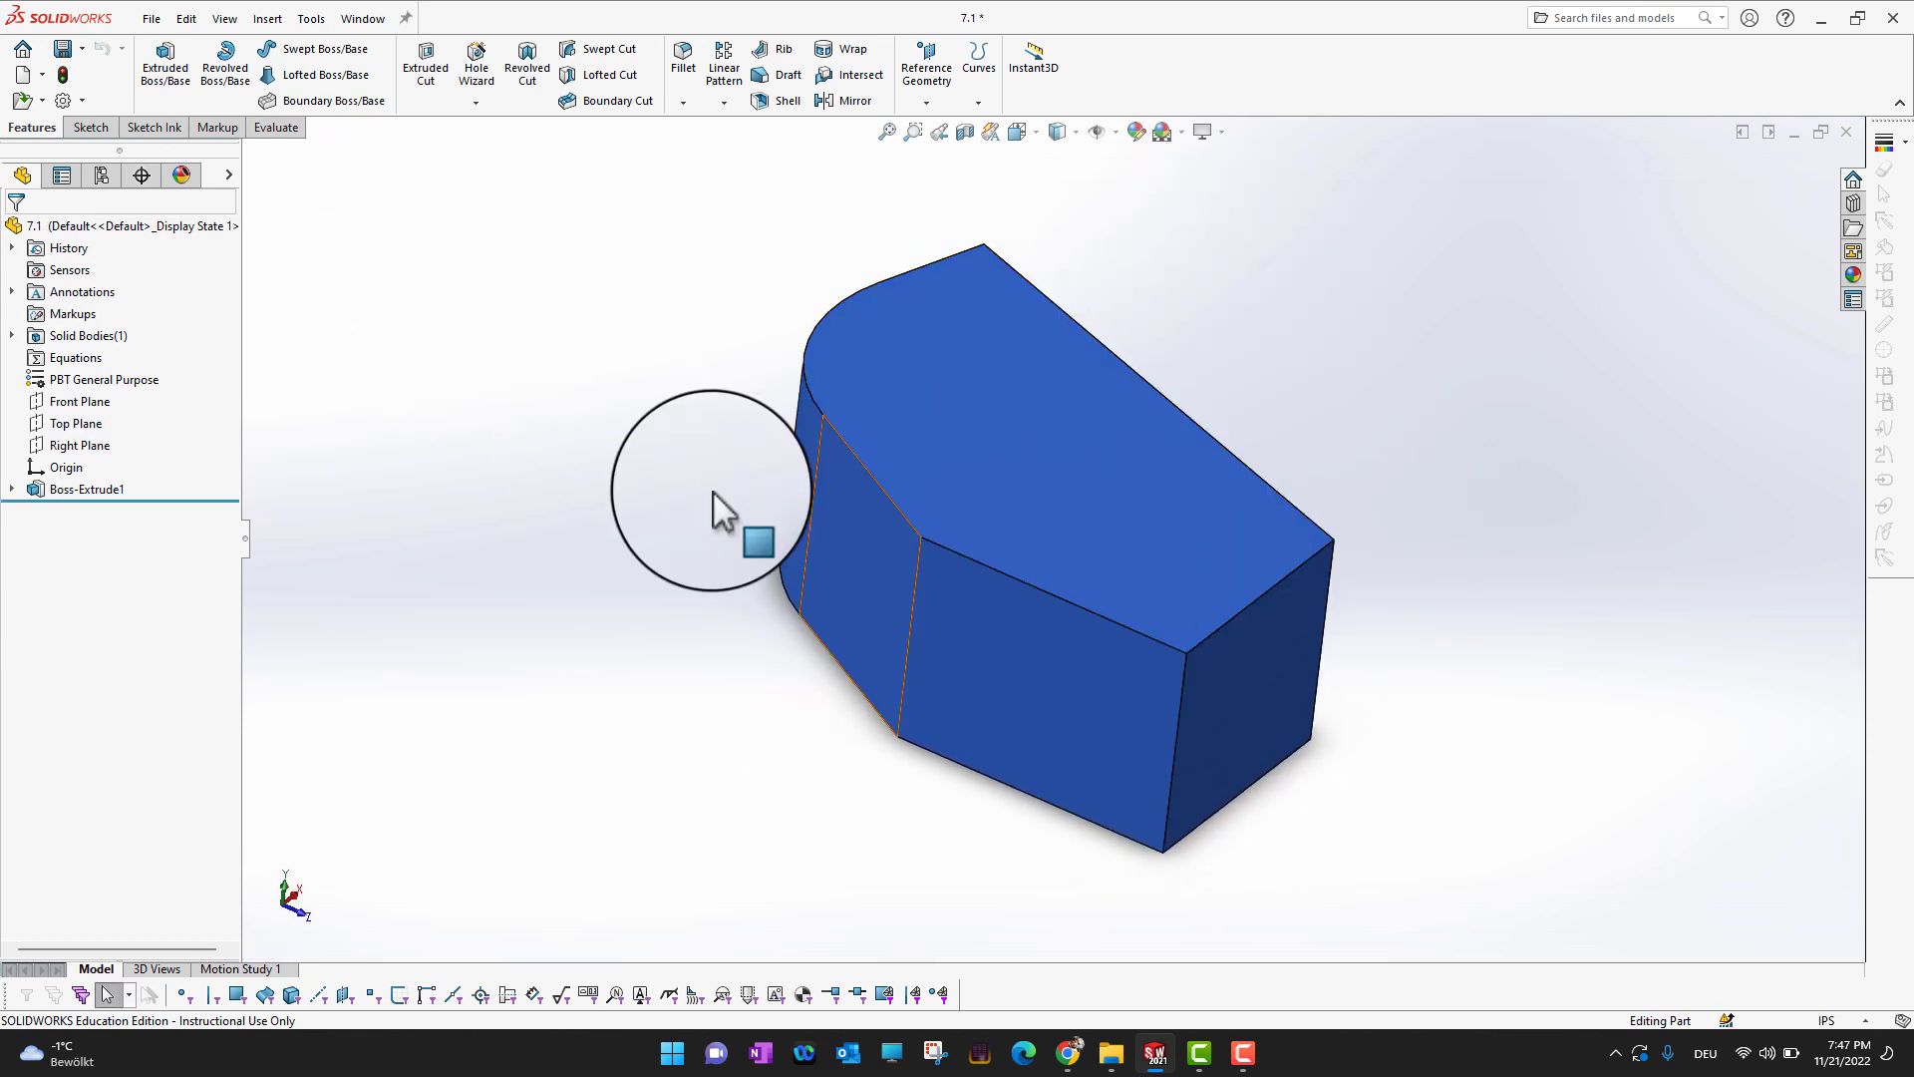
Begin a symmetric constant-size fillet of radius 0.95905512 in on the vertical edge where the long side face meets the short end face
click(685, 61)
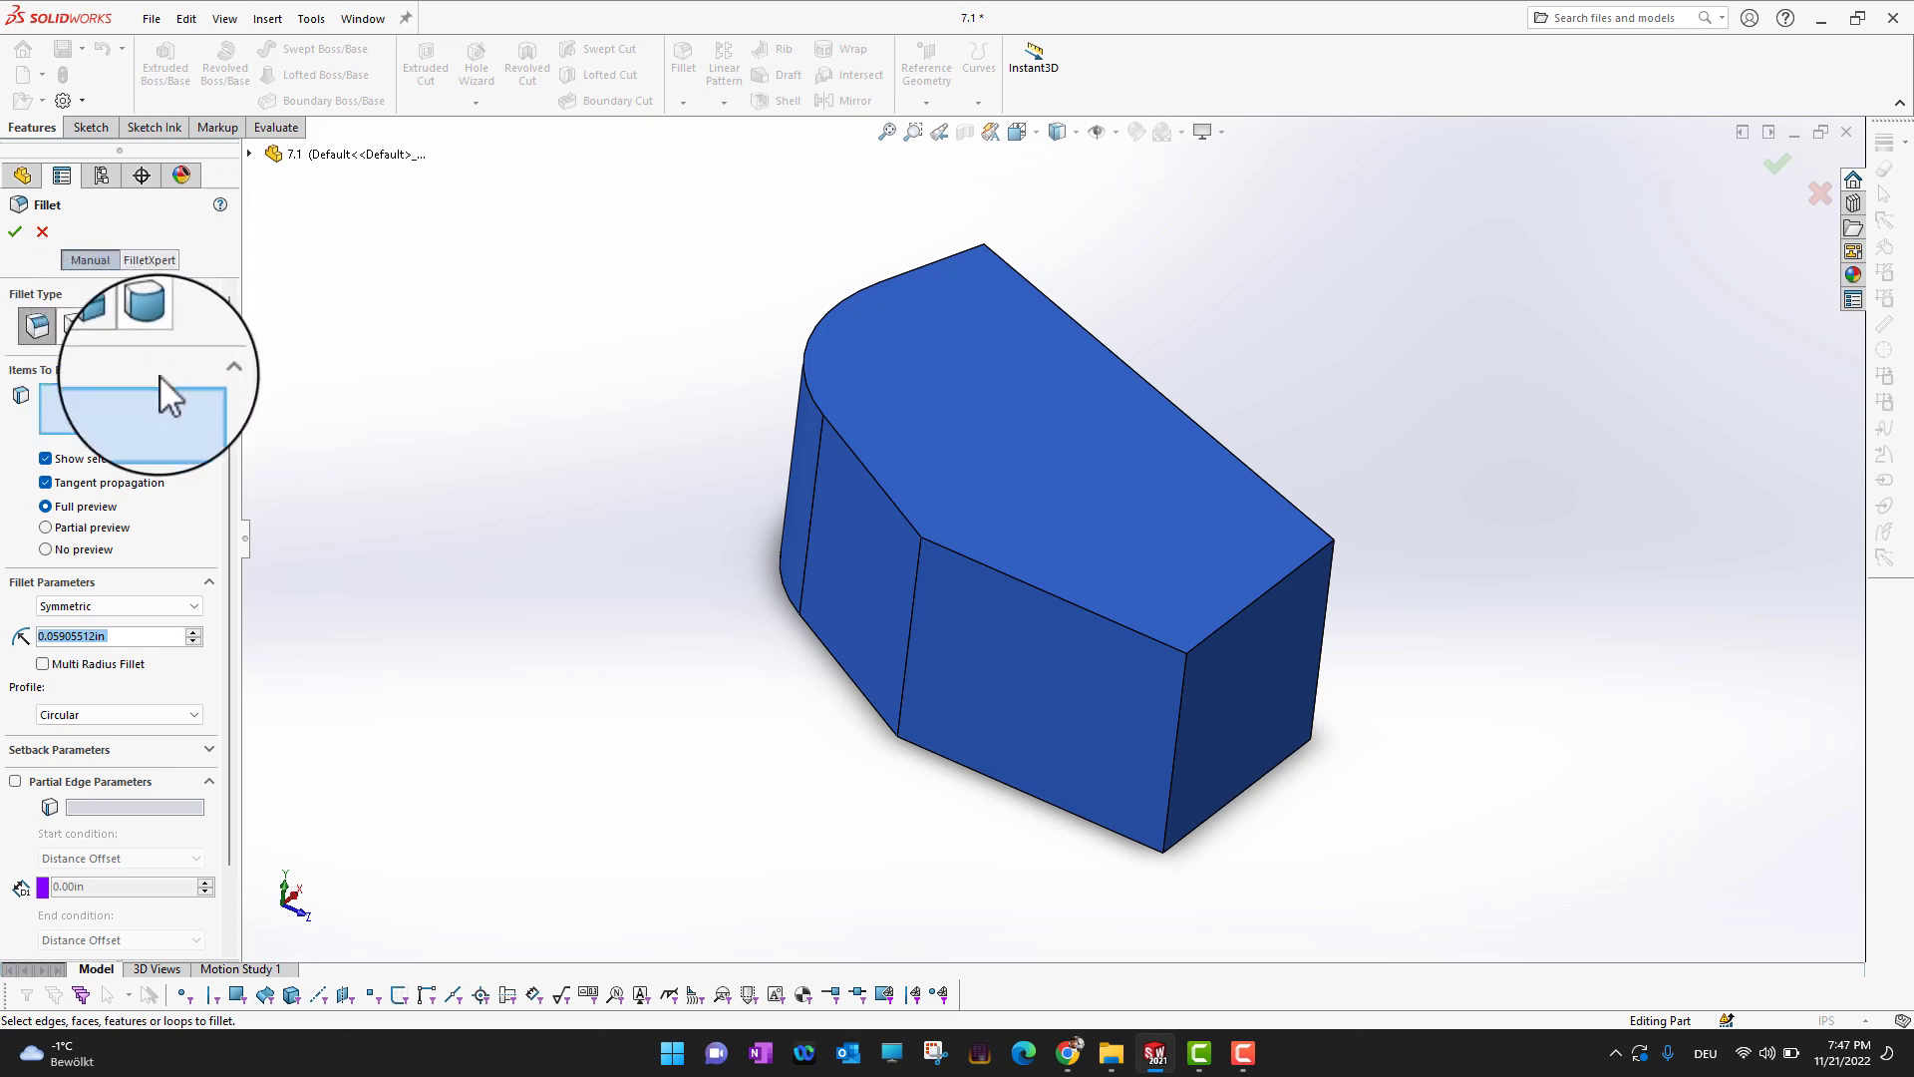
click(192, 631)
click(193, 631)
click(193, 631)
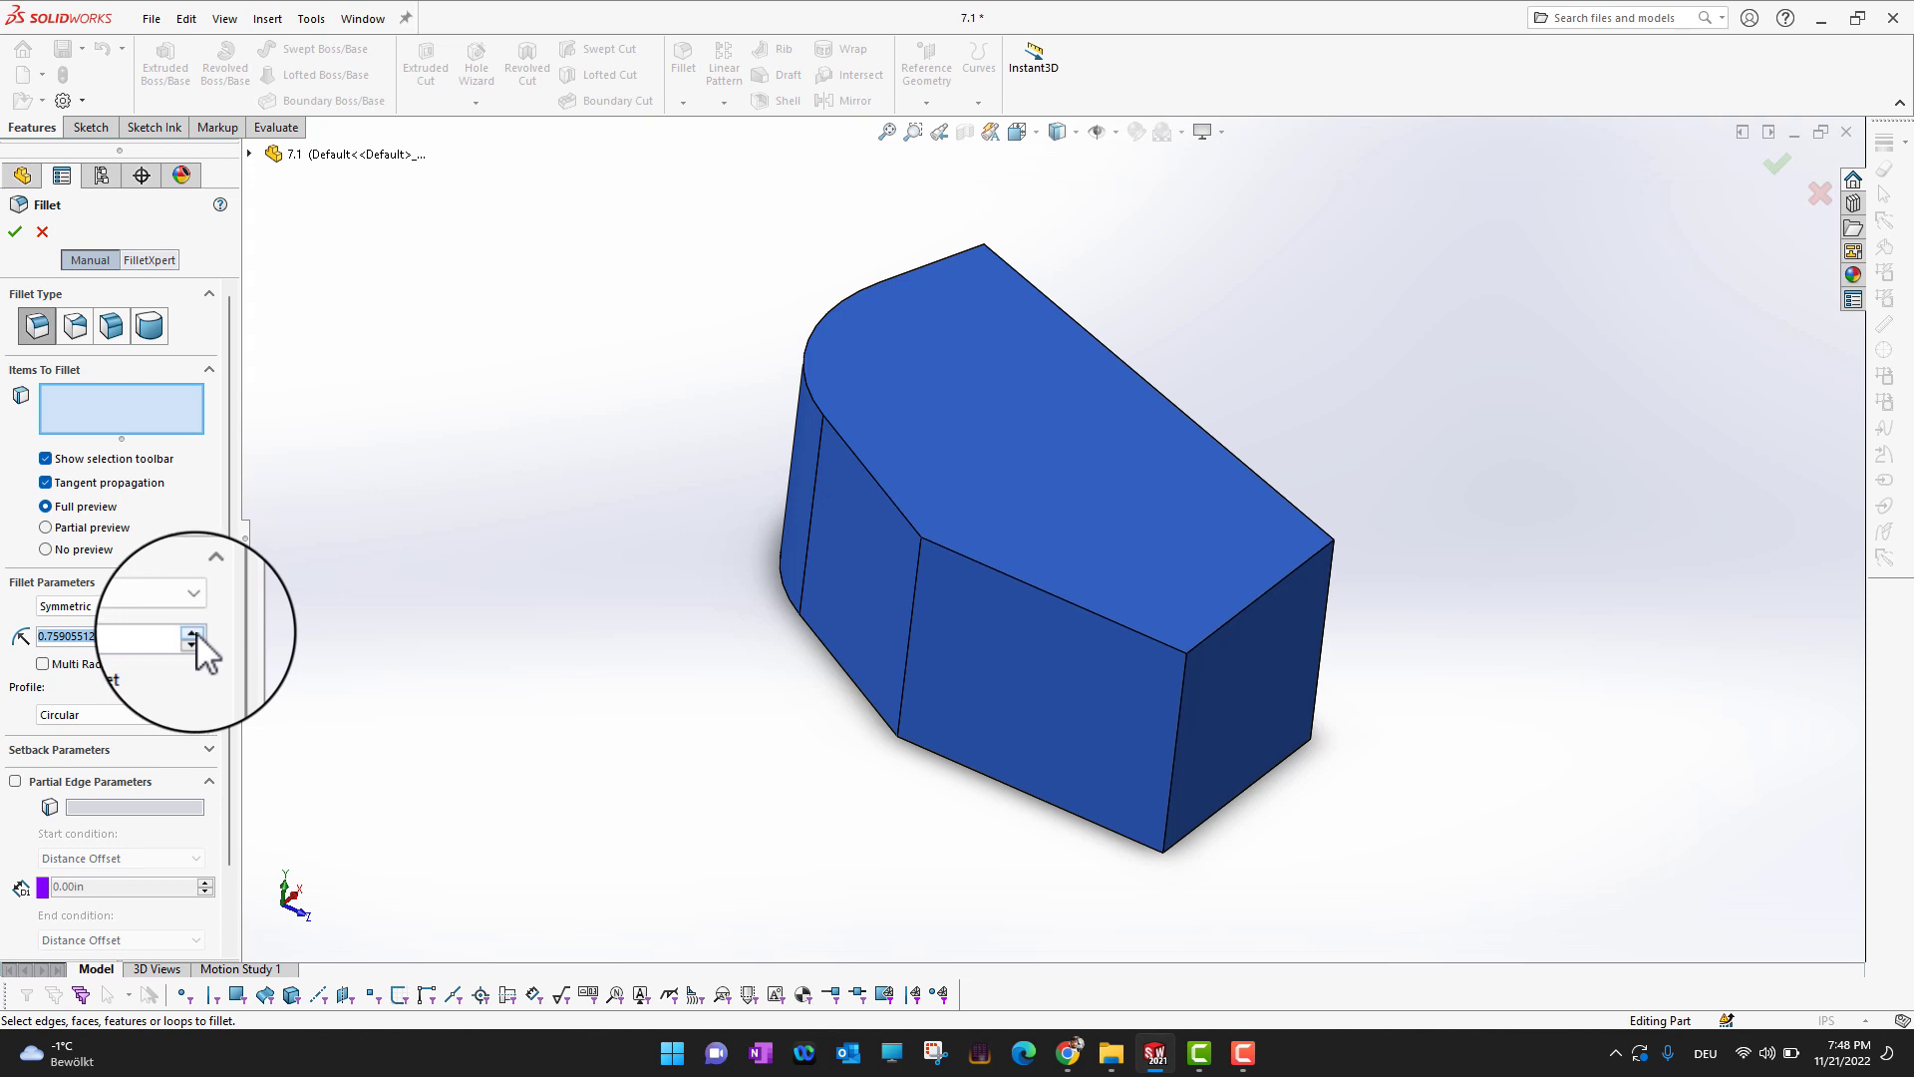
click(1183, 702)
click(1183, 702)
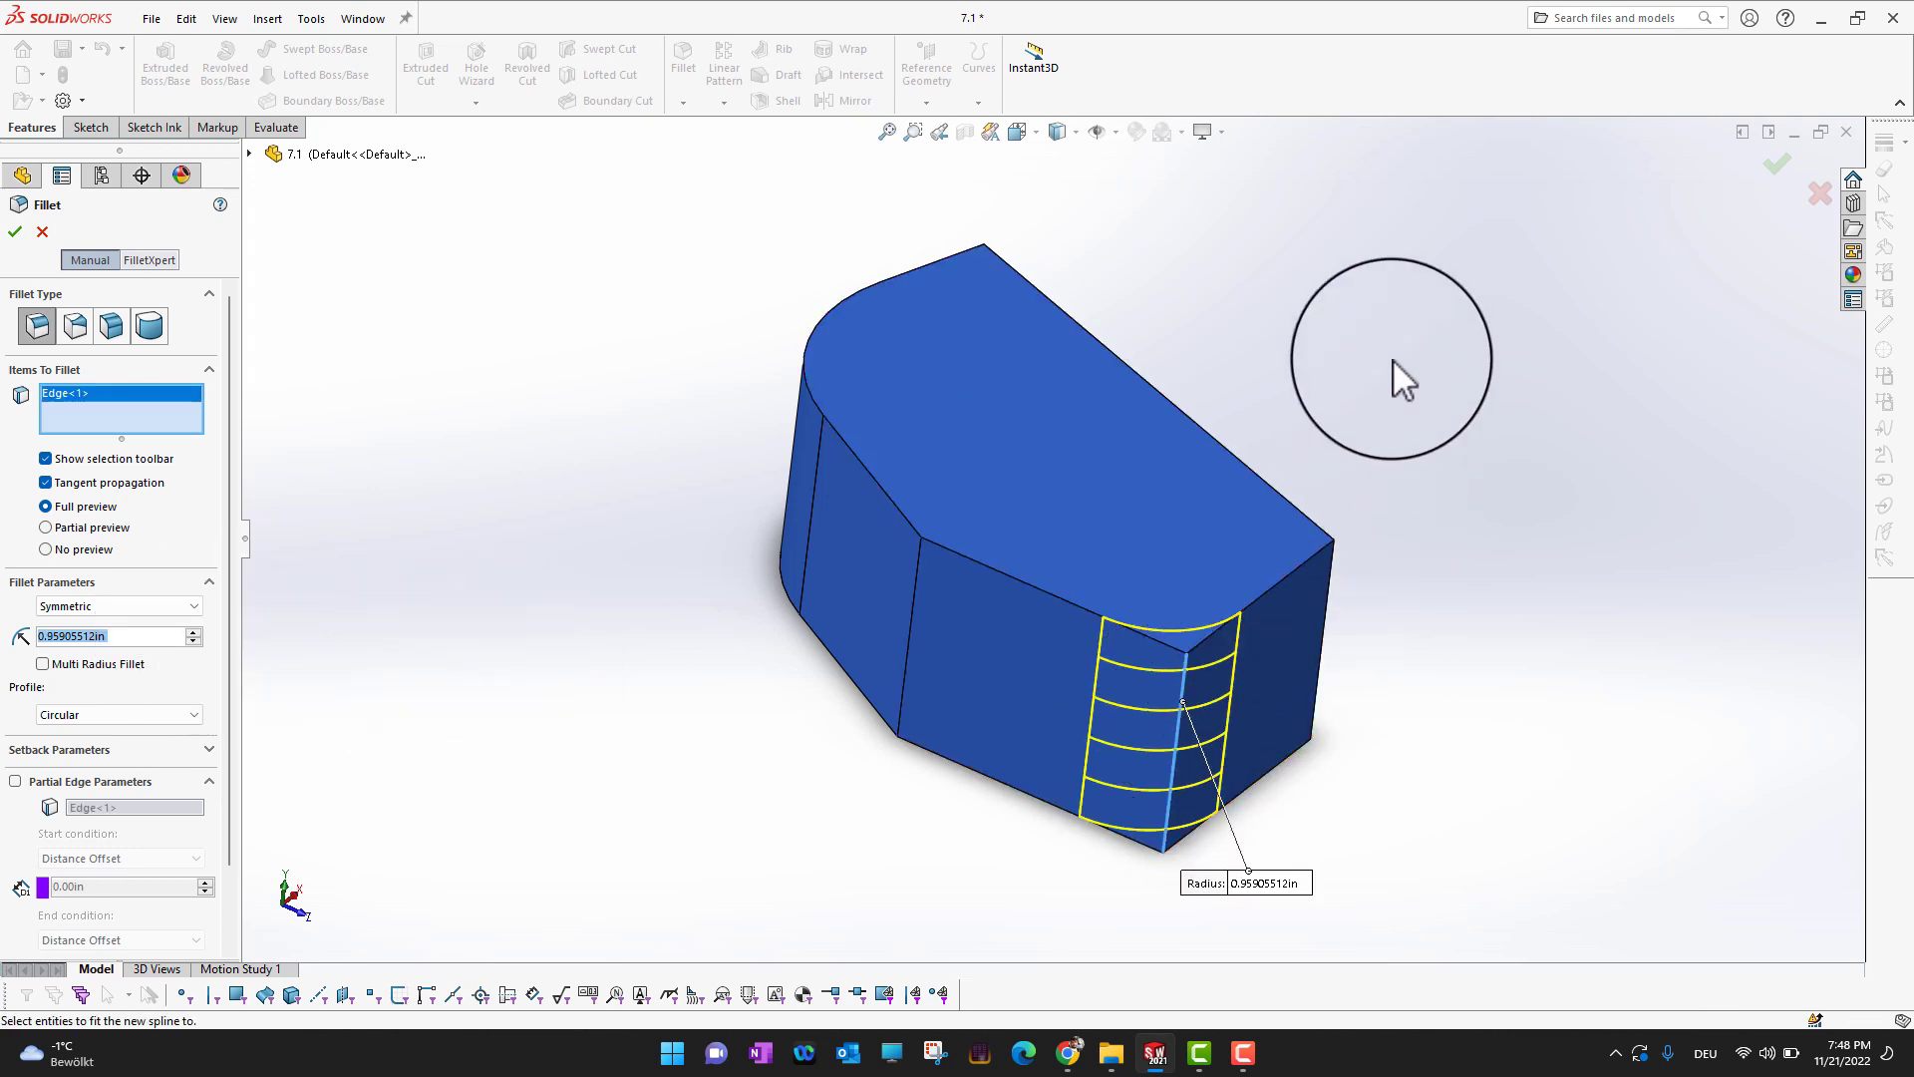
middle_drag(1389, 376, 1351, 653)
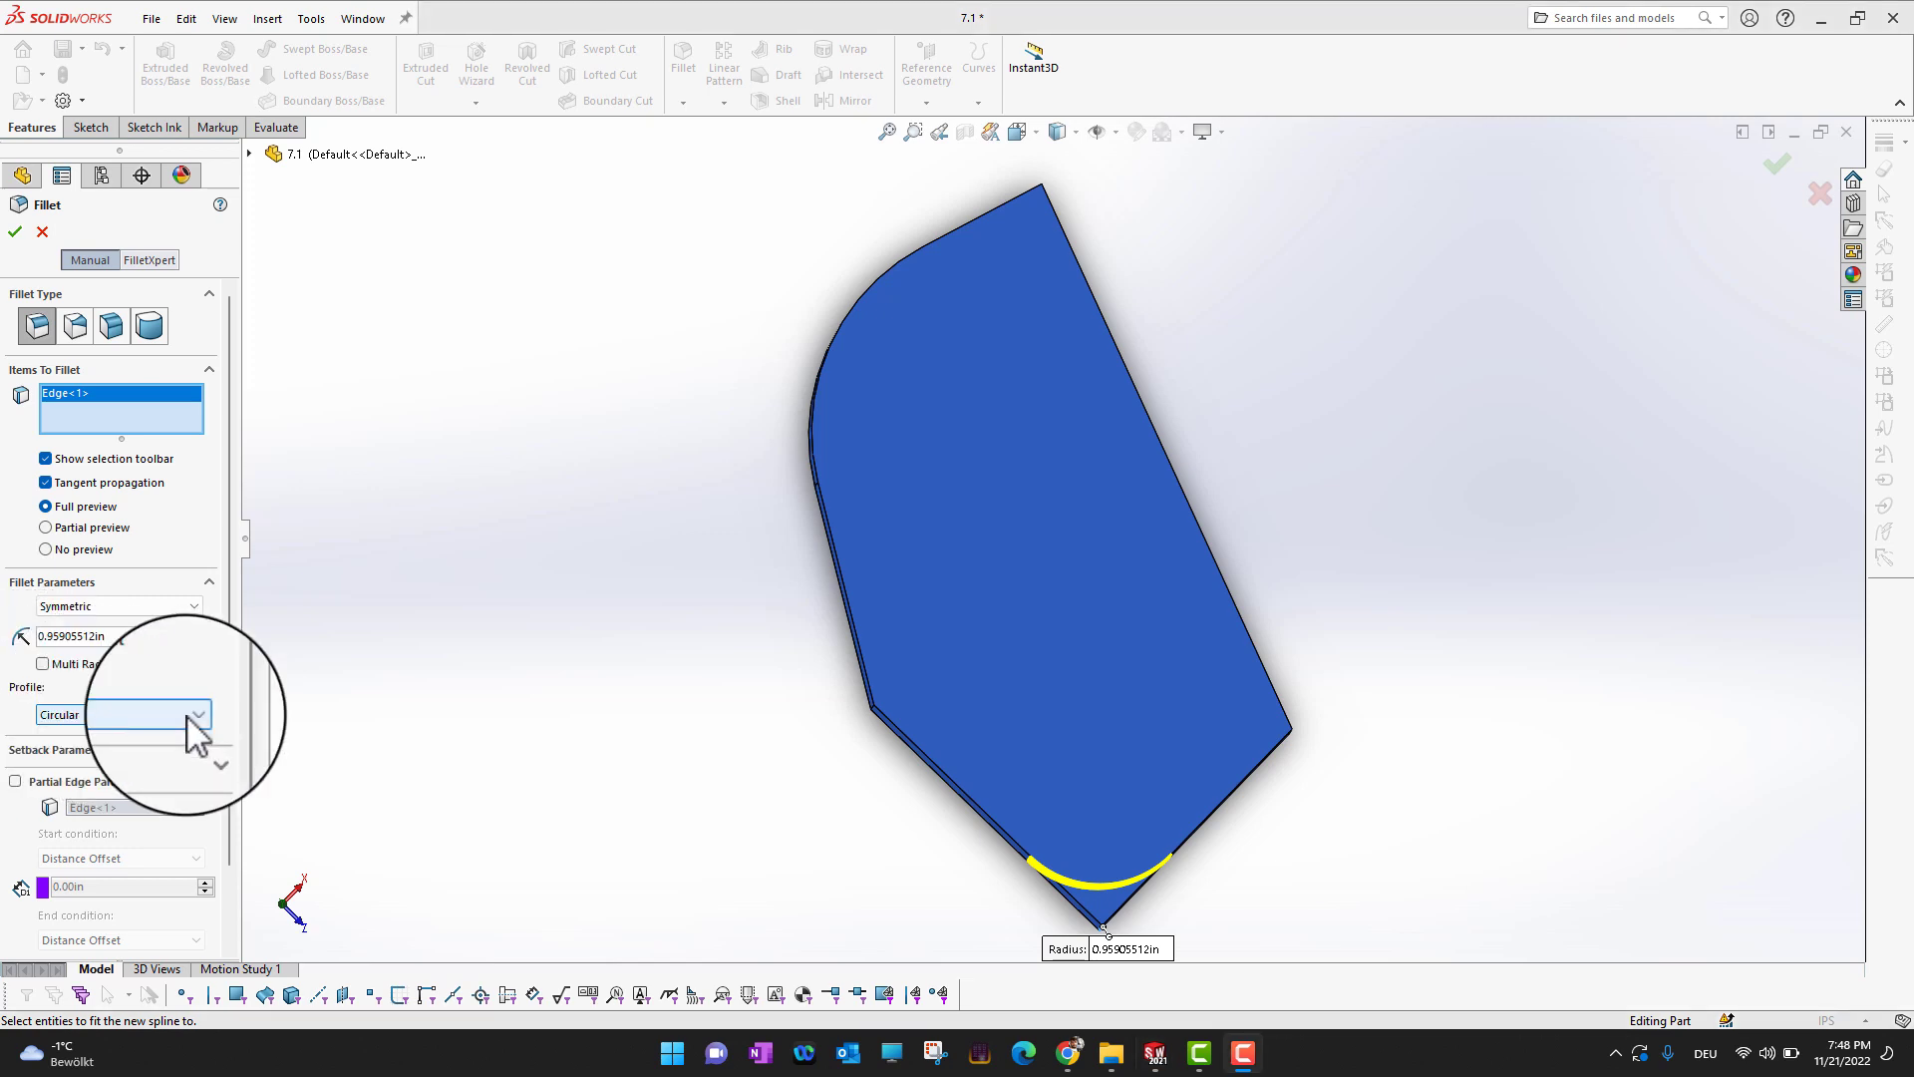
Change the fillet profile to Conic Rho and raise rho to 0.55, ending at 0.65, with the callout clear of the corner
click(115, 709)
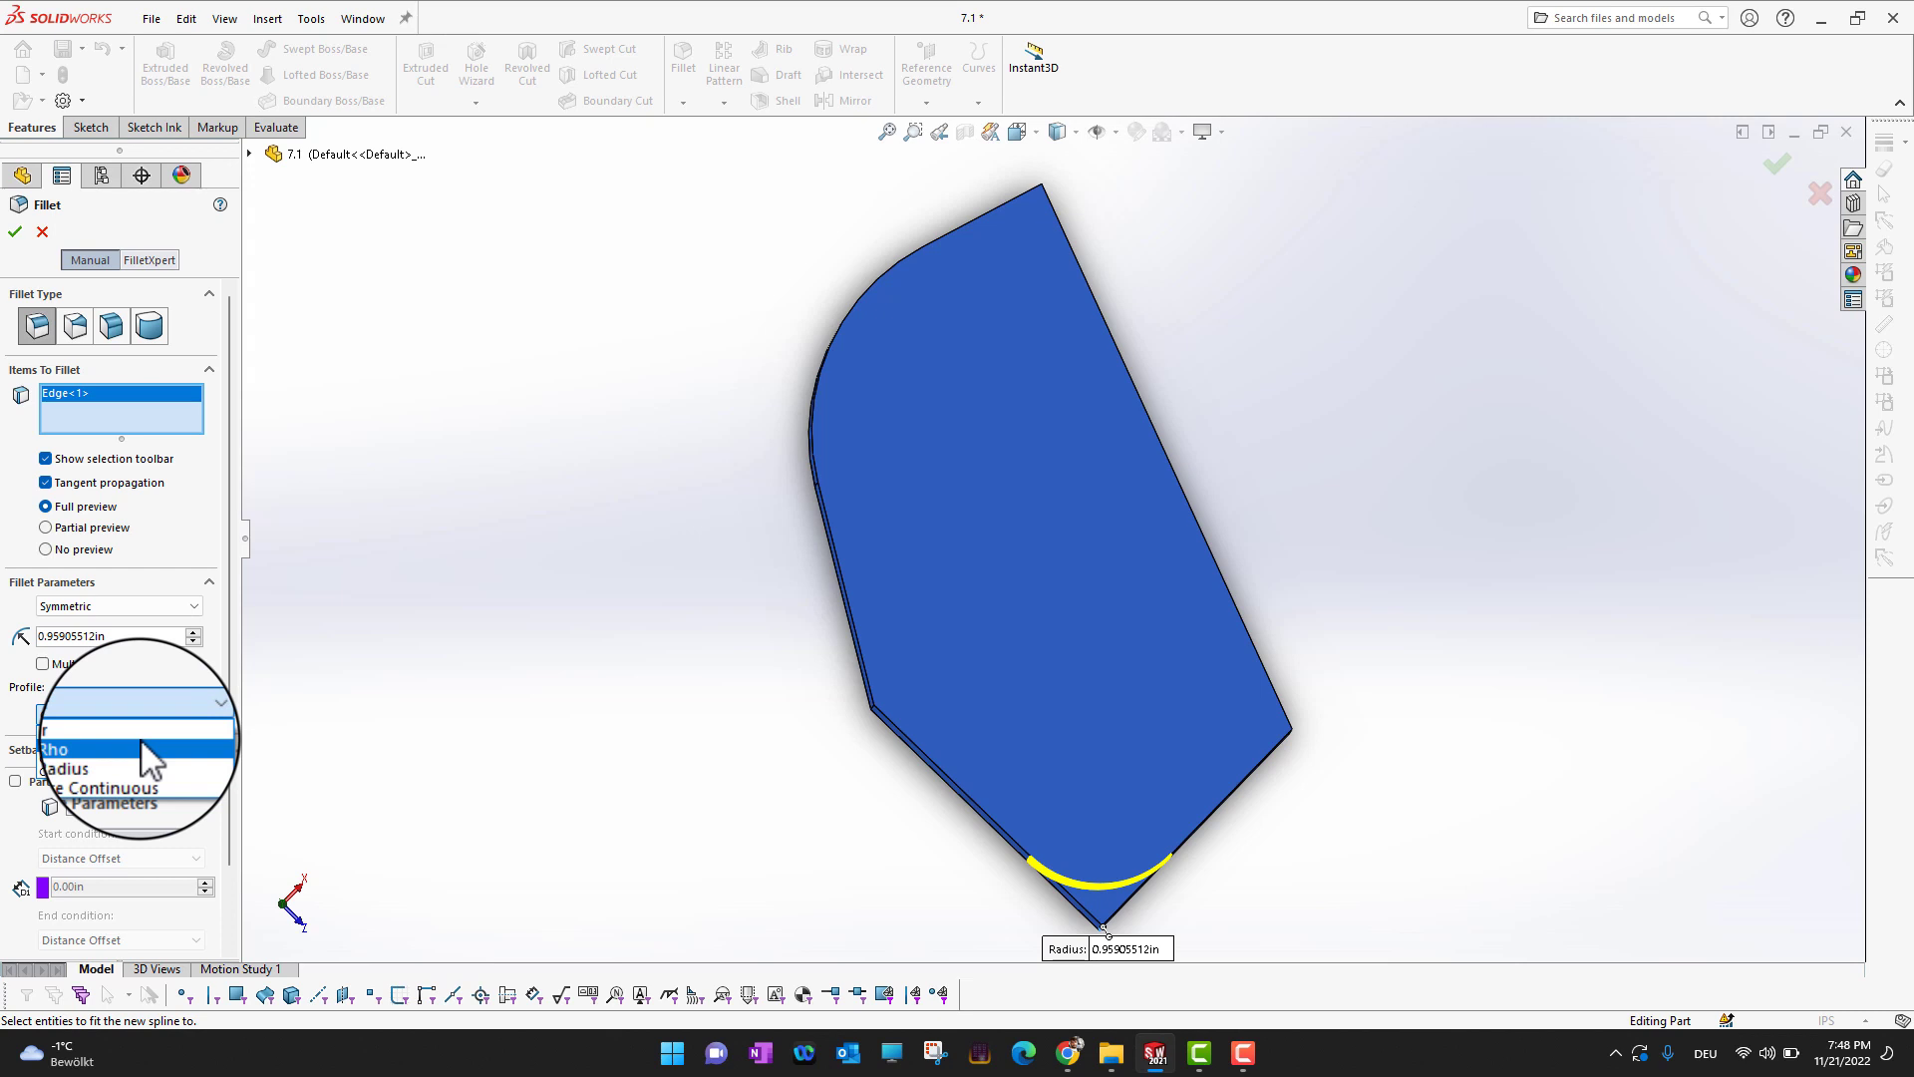
click(142, 746)
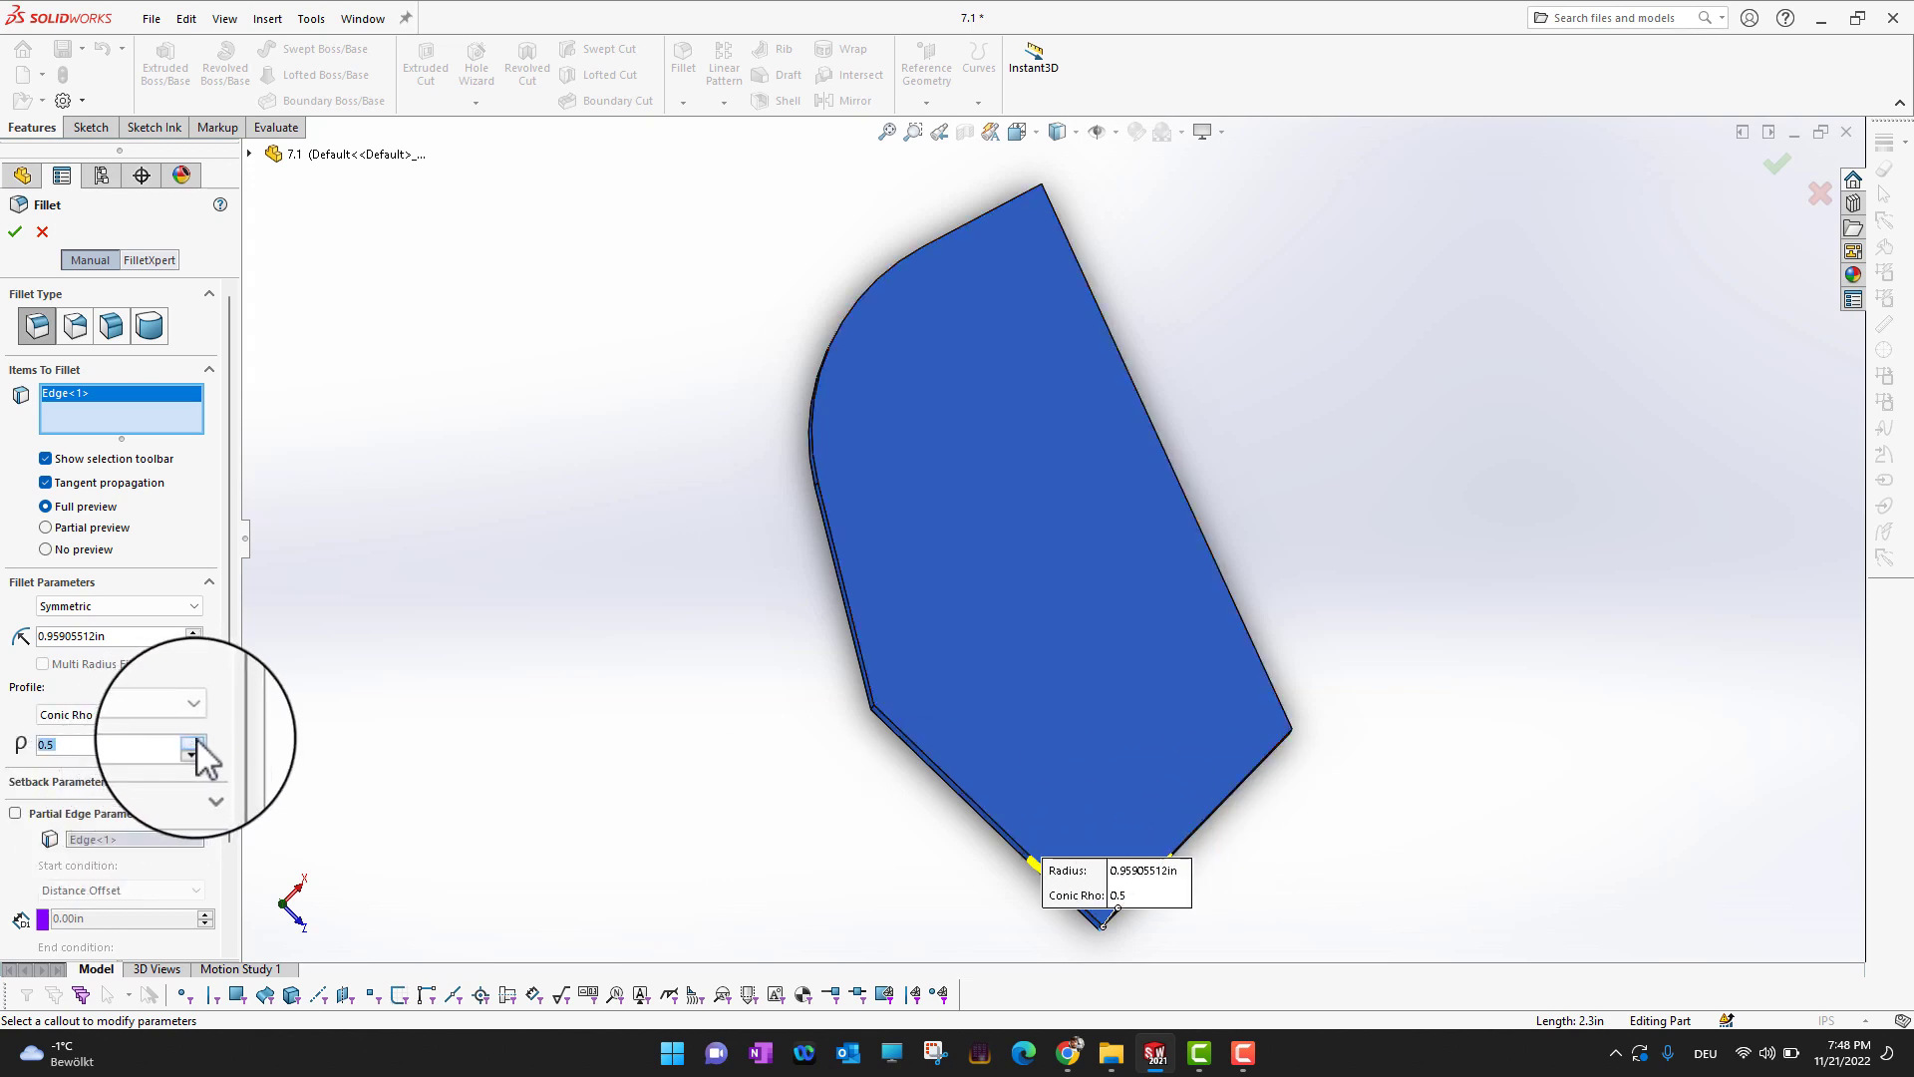
click(1130, 895)
text(5)
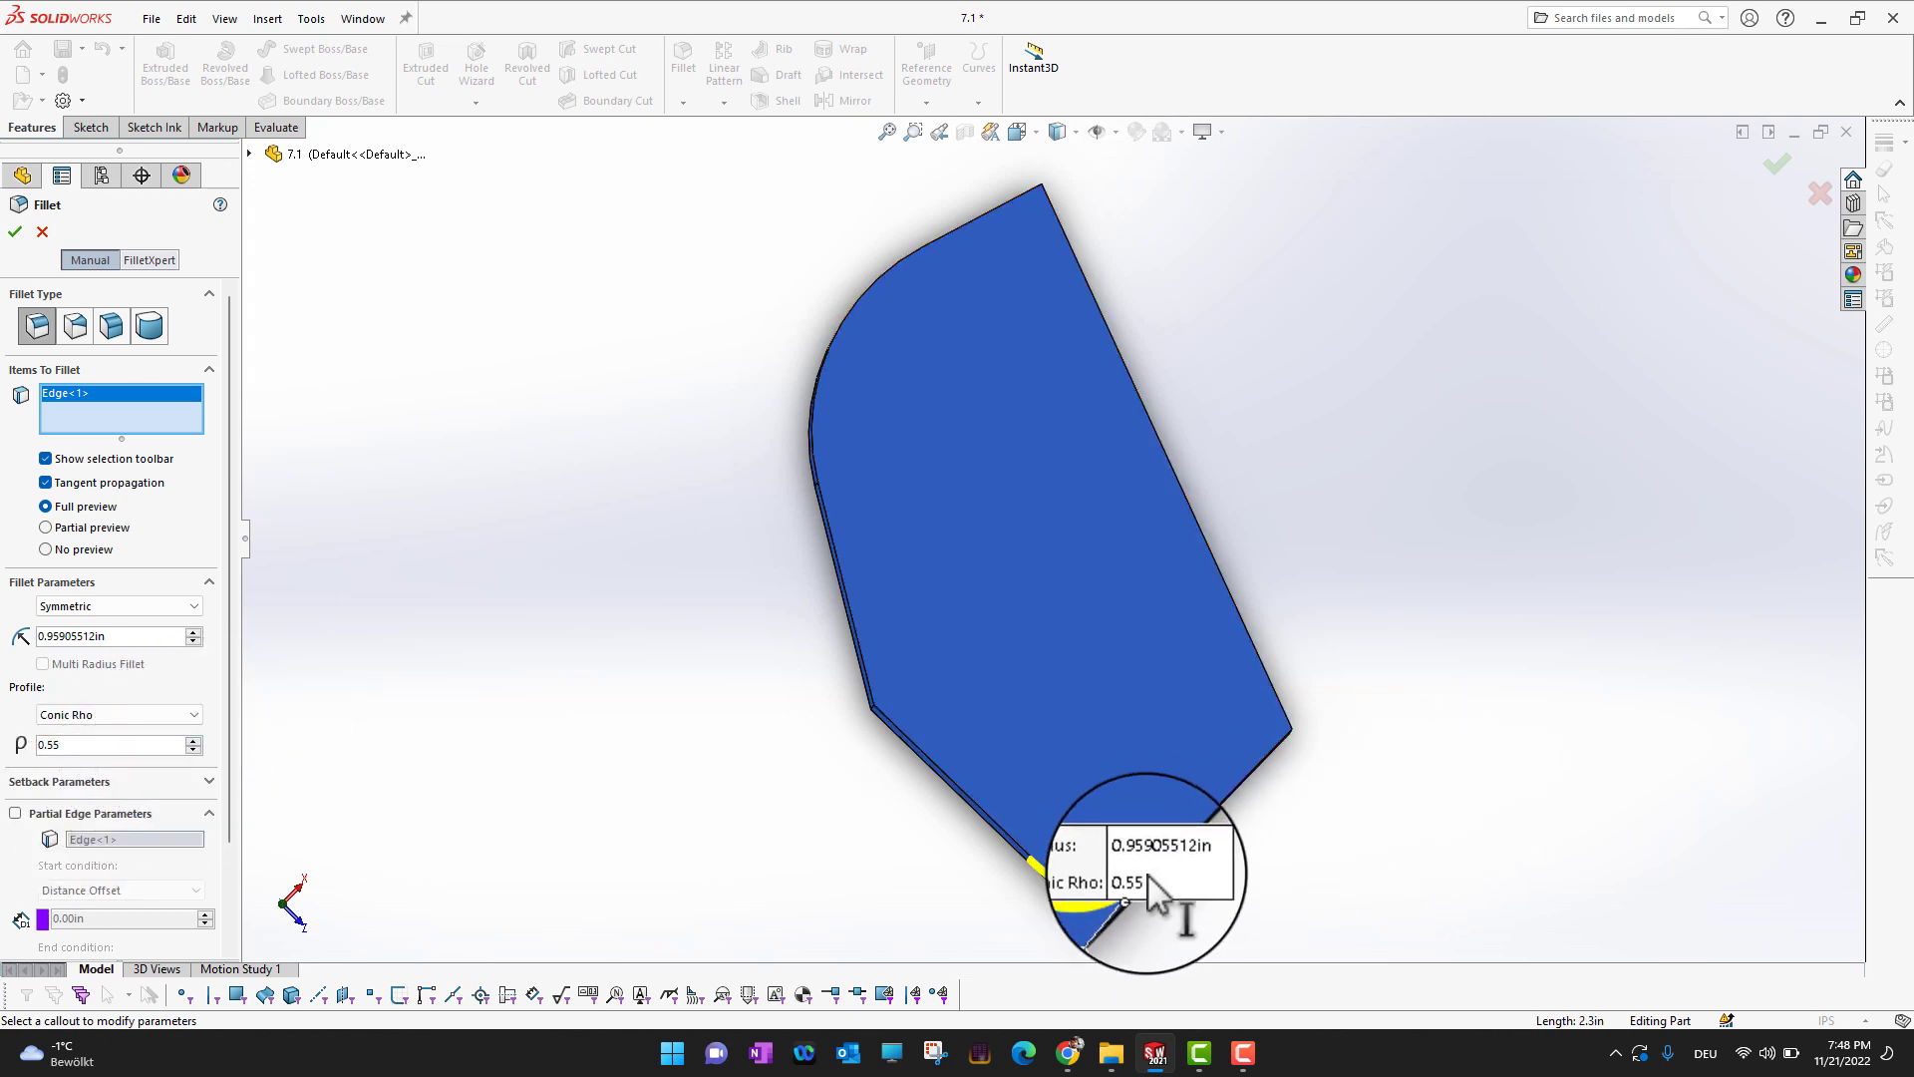
drag(1146, 882, 1444, 850)
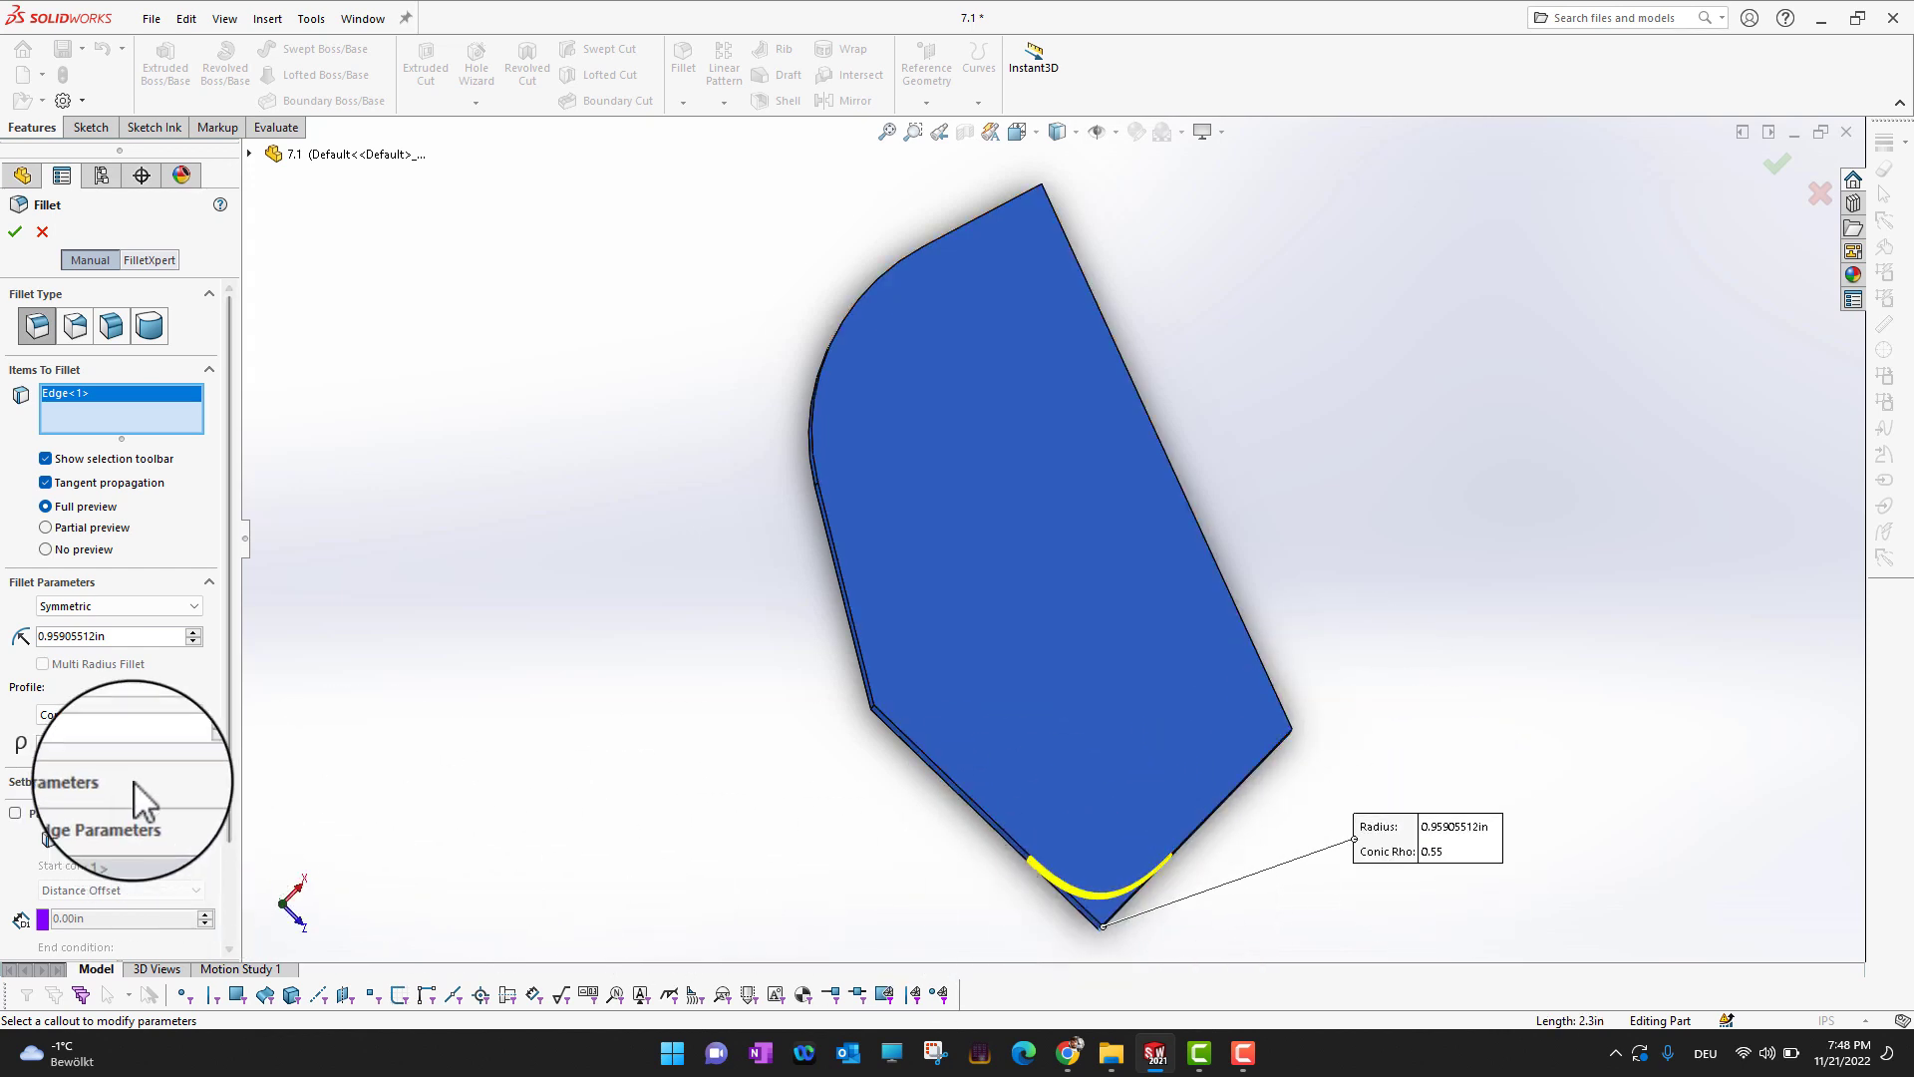
click(191, 740)
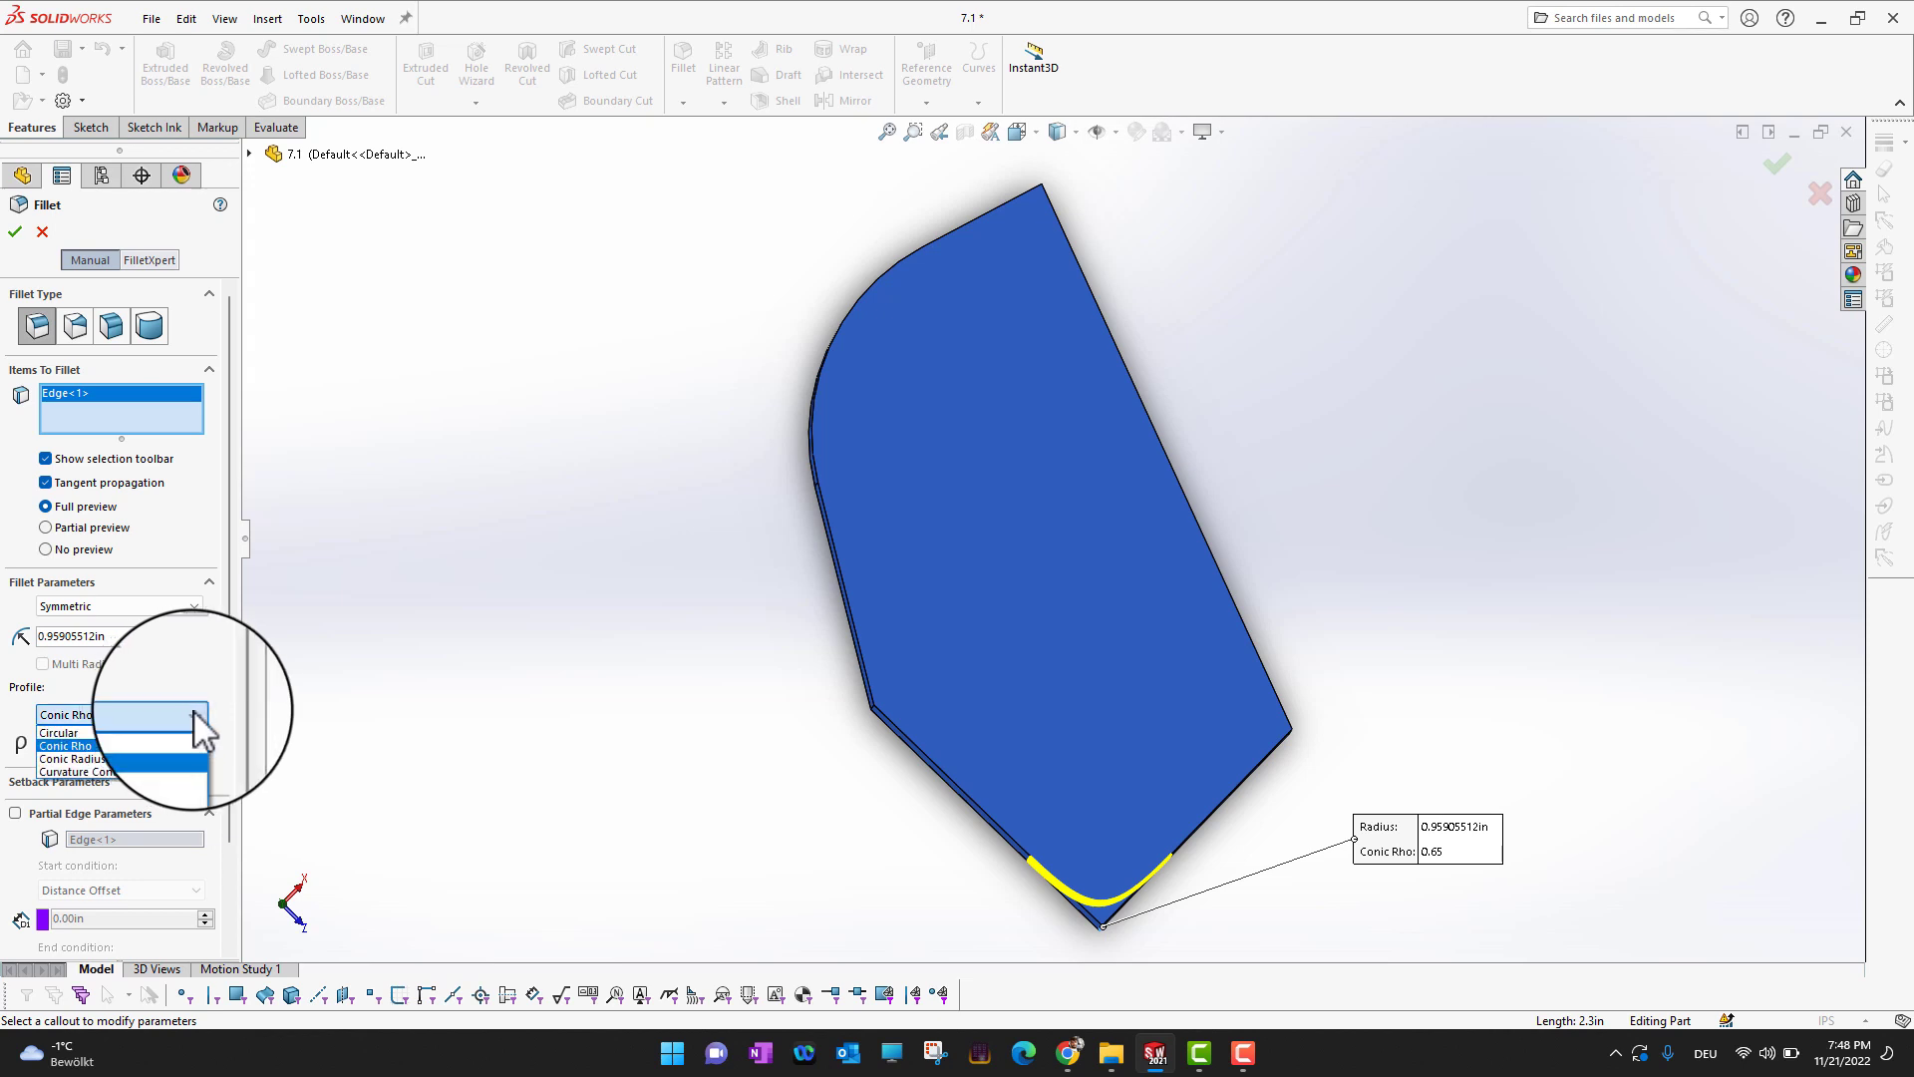
Try the Conic Radius profile with larger and smaller values, ending at a conic radius of 0.49370079 in
click(125, 758)
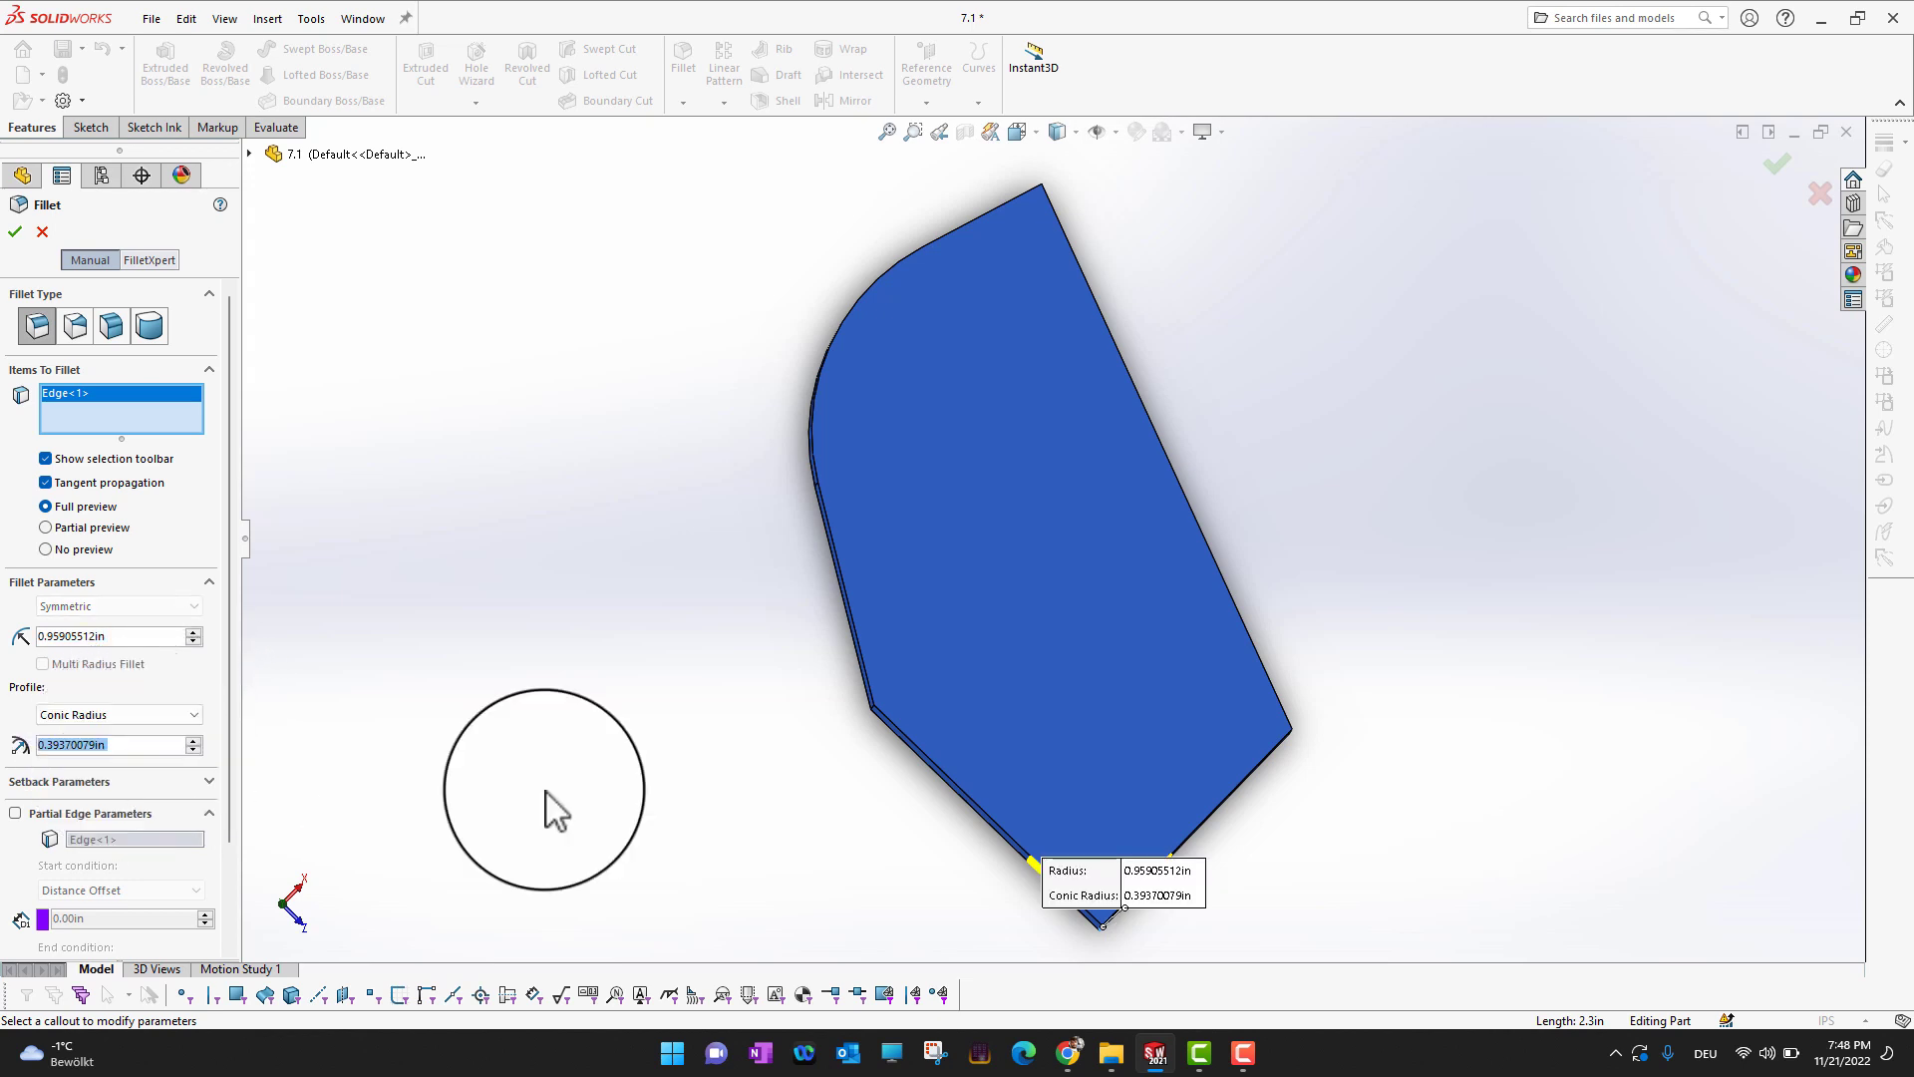
drag(1170, 897, 1416, 885)
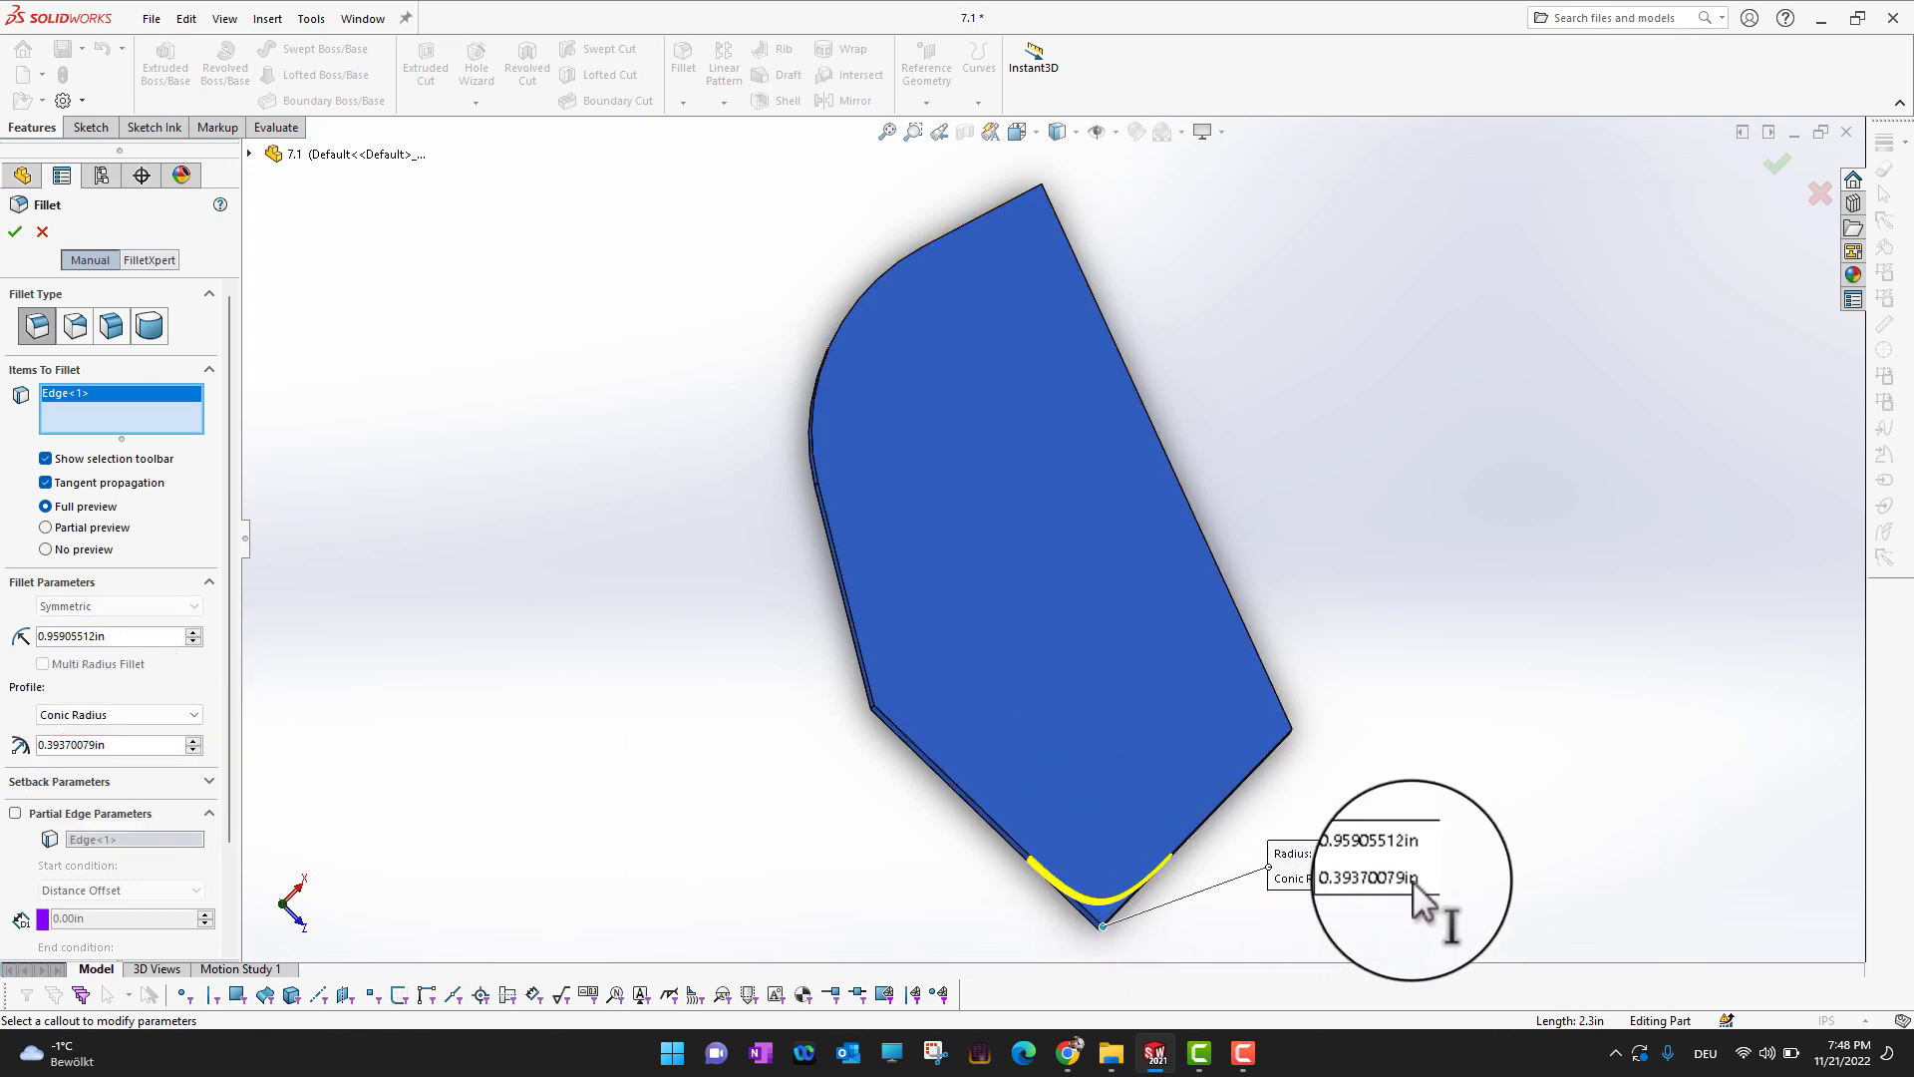
click(191, 741)
click(191, 741)
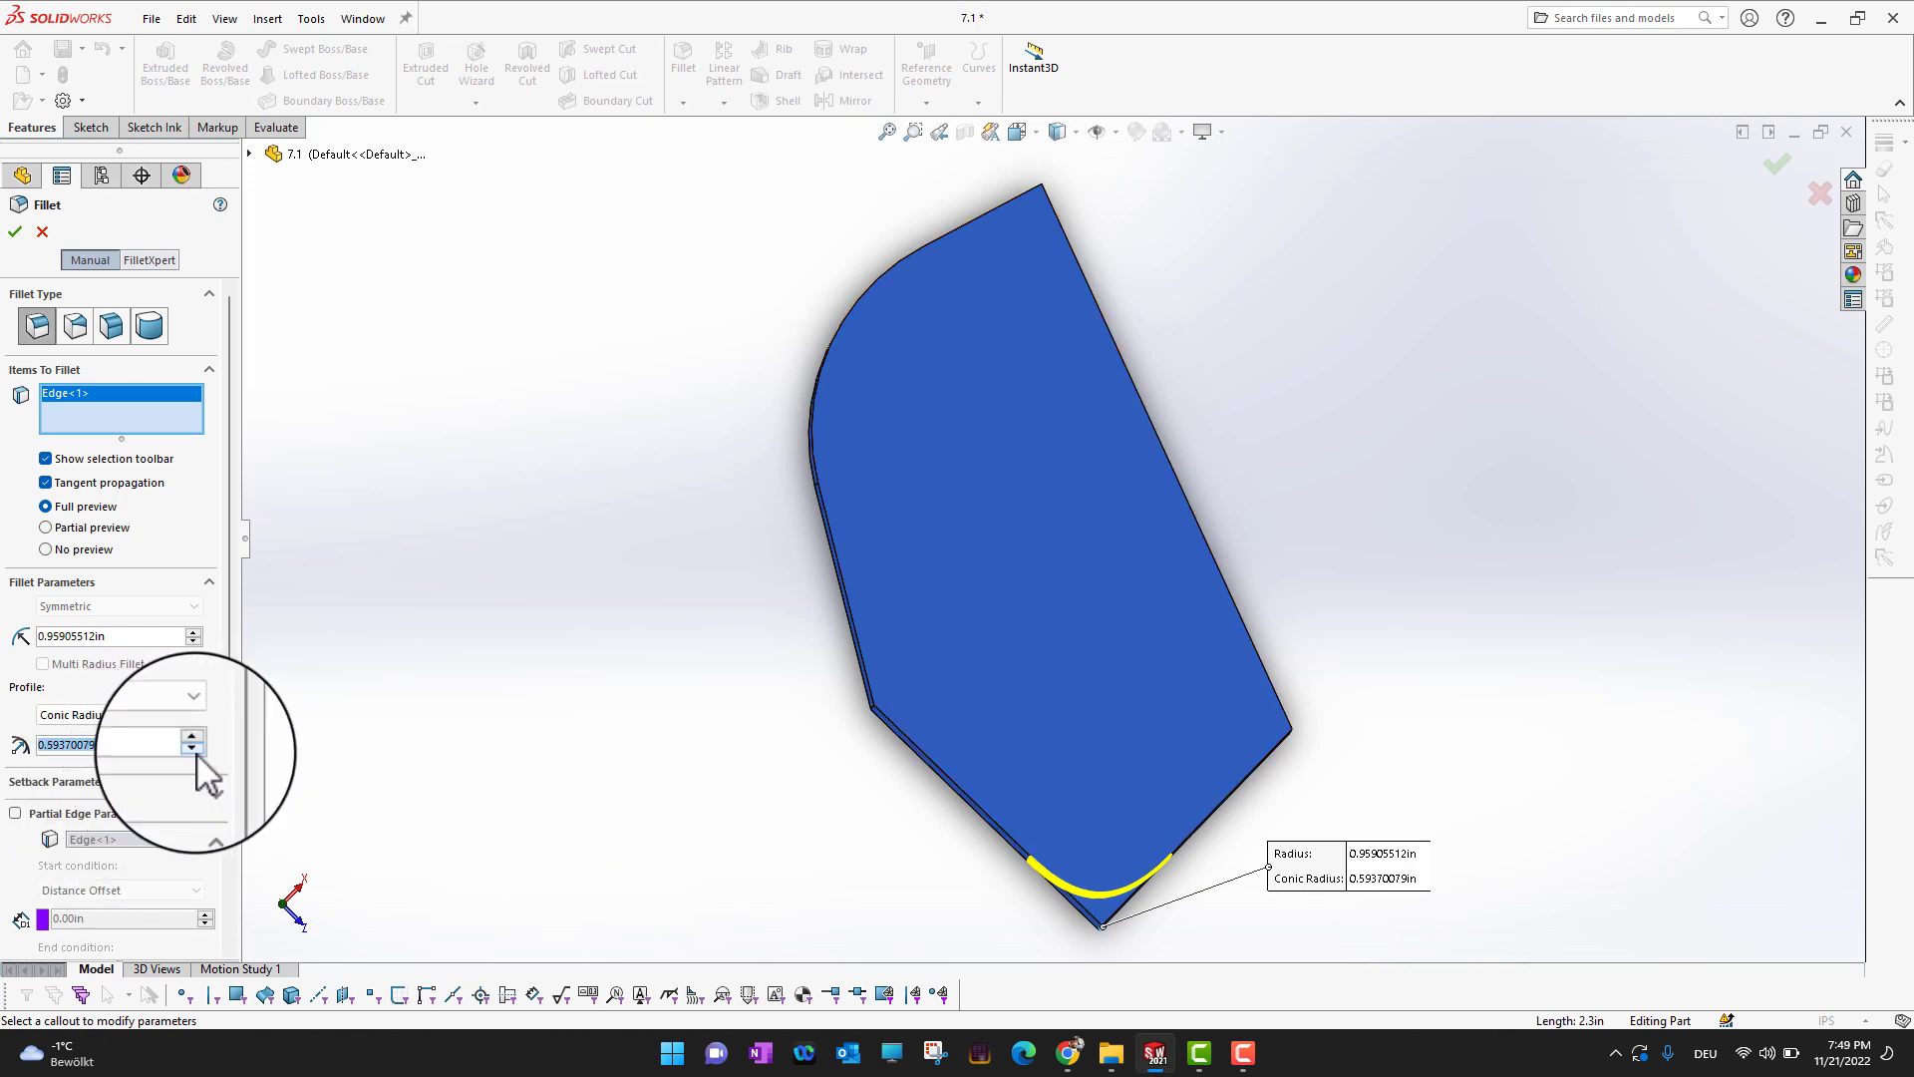
click(192, 748)
click(192, 748)
click(192, 747)
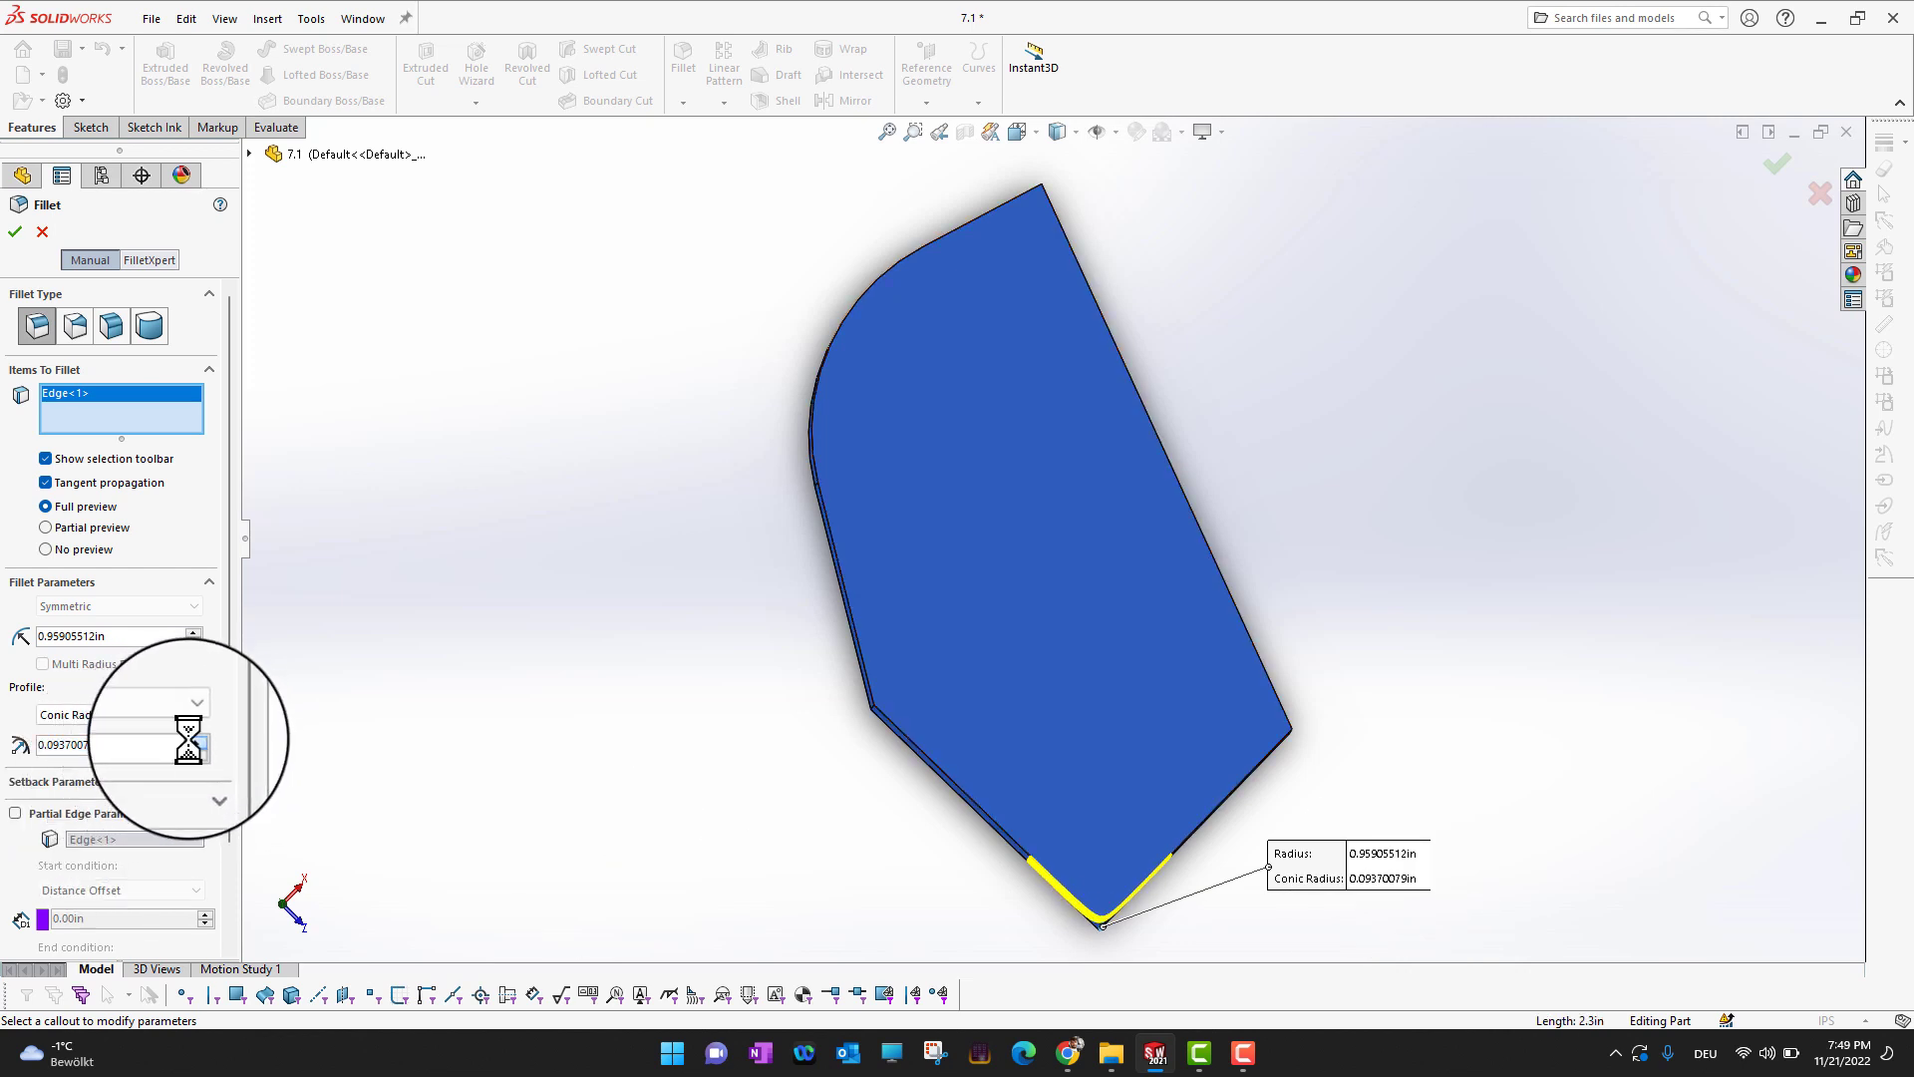
click(193, 740)
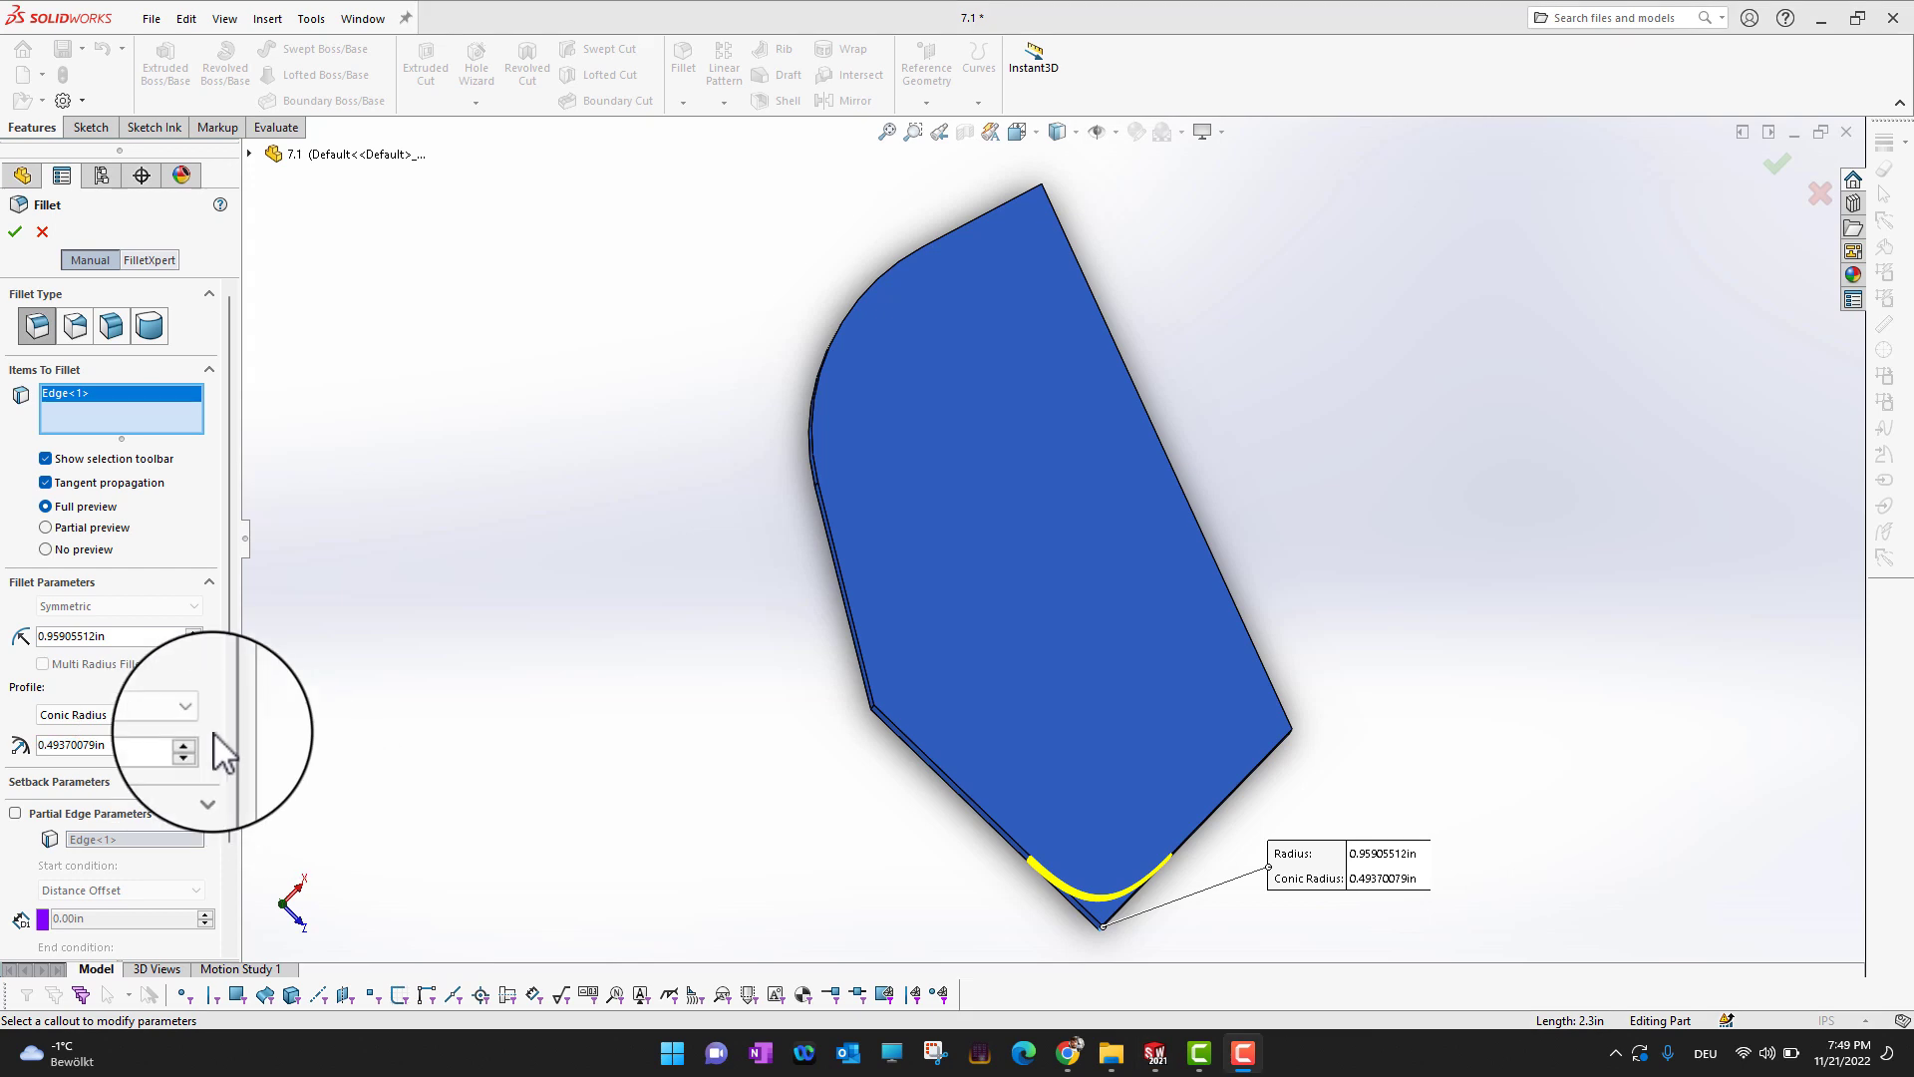
Return the fillet profile to Conic Rho, set rho to 0.55 and complete the corner fillet
click(194, 715)
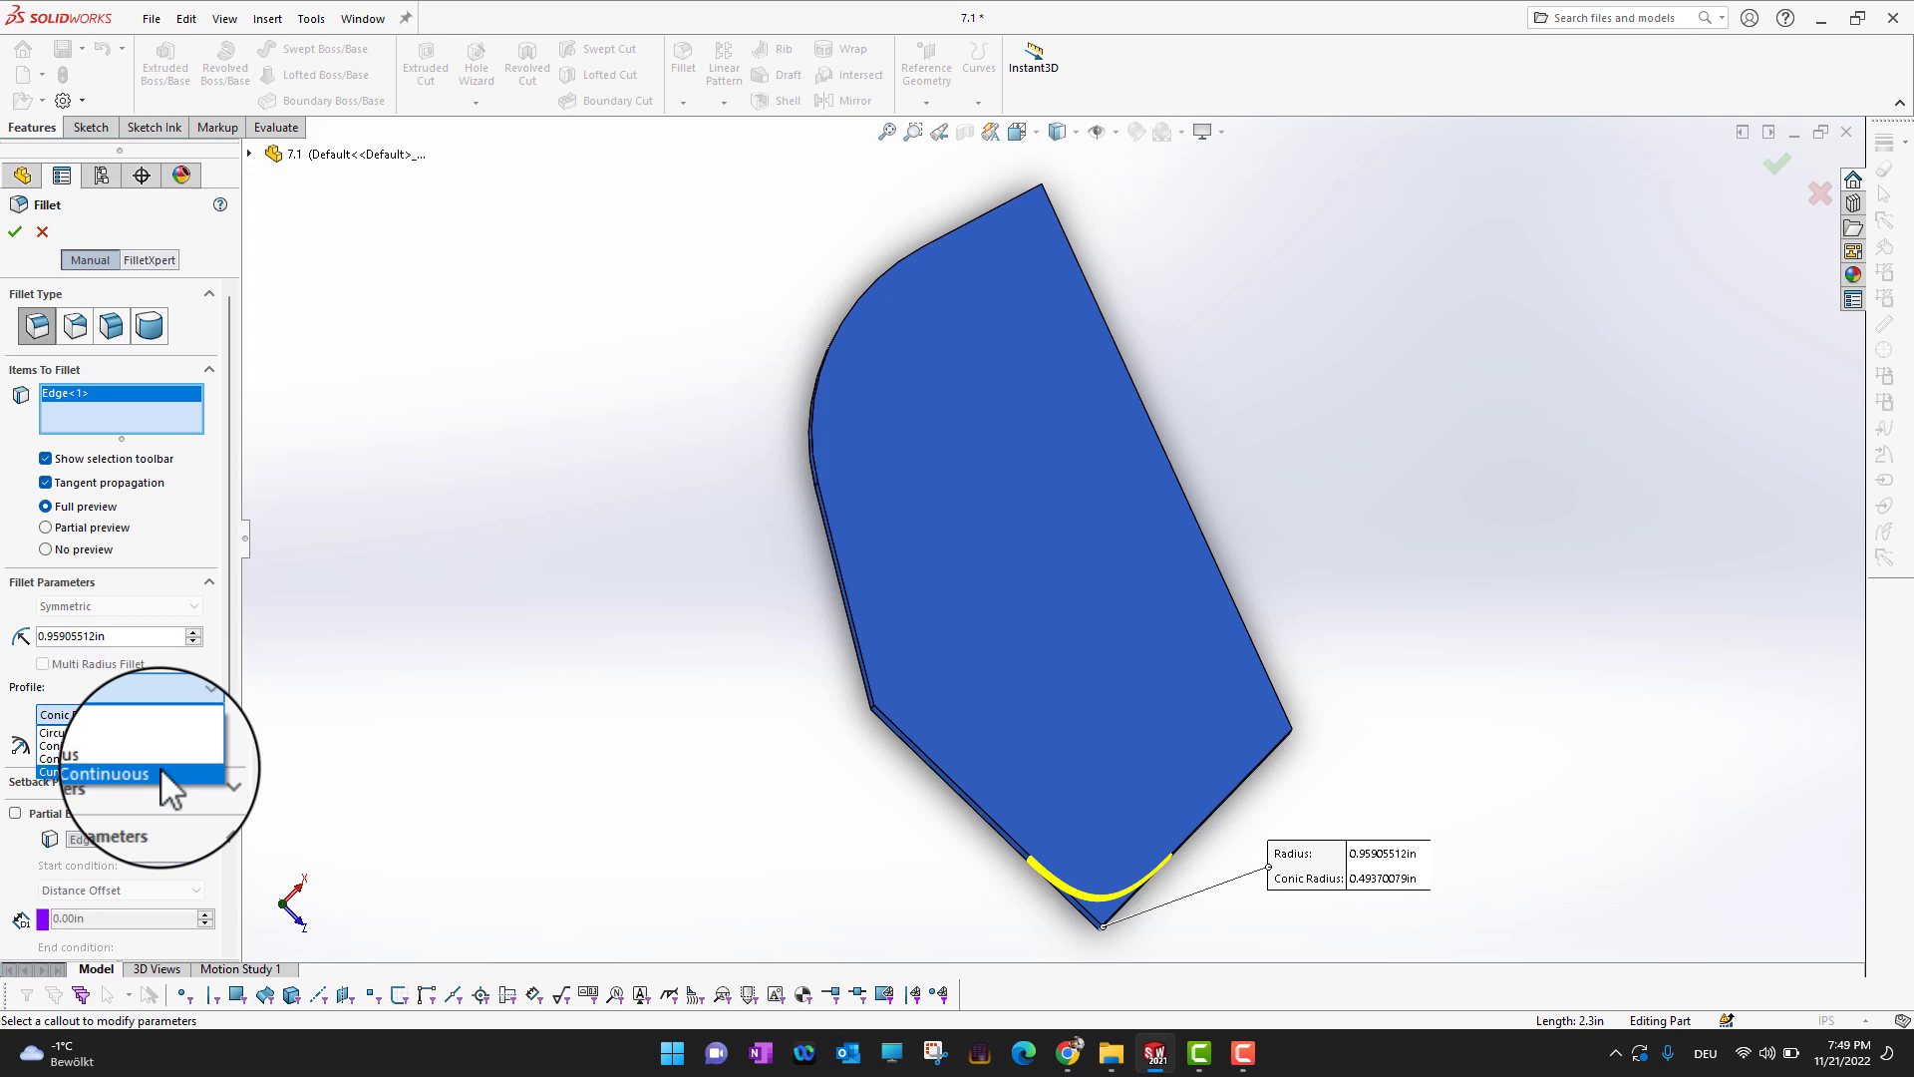
click(192, 715)
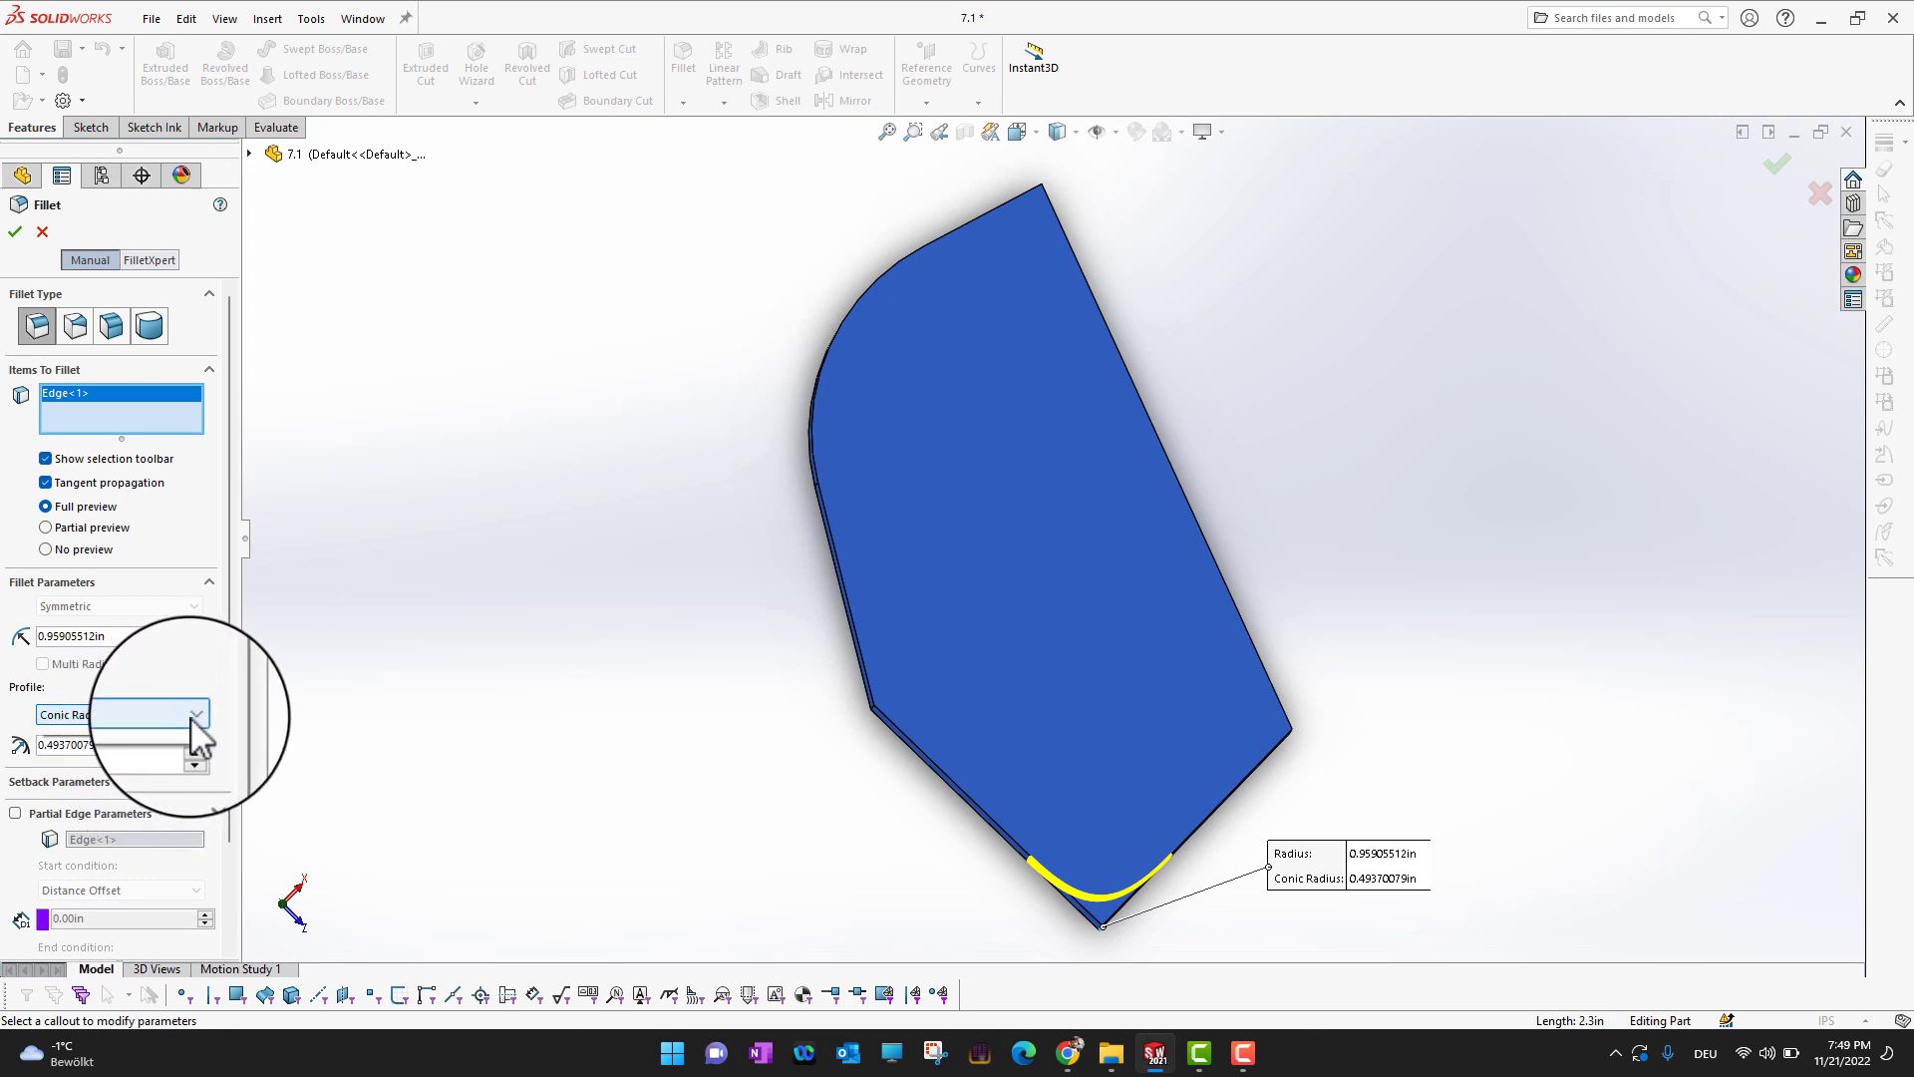
click(193, 715)
click(113, 742)
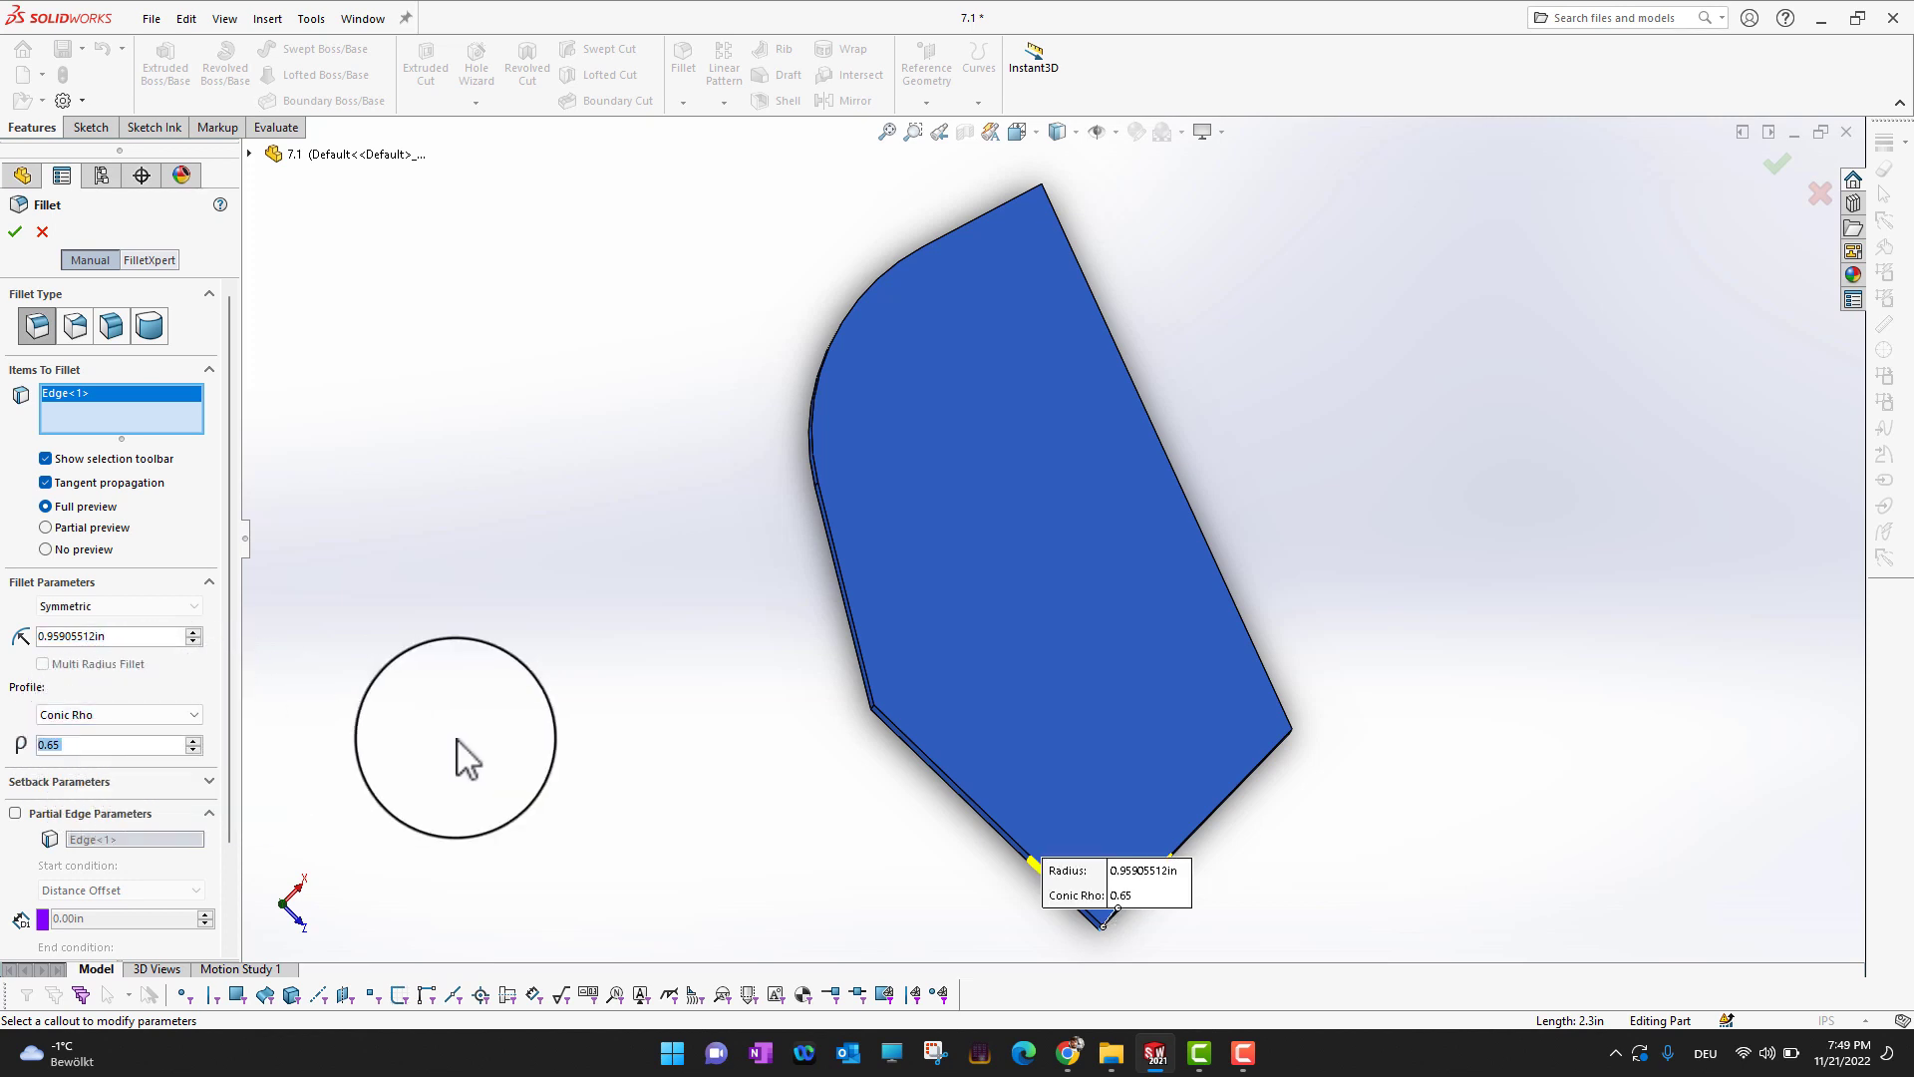
drag(1177, 889, 1487, 854)
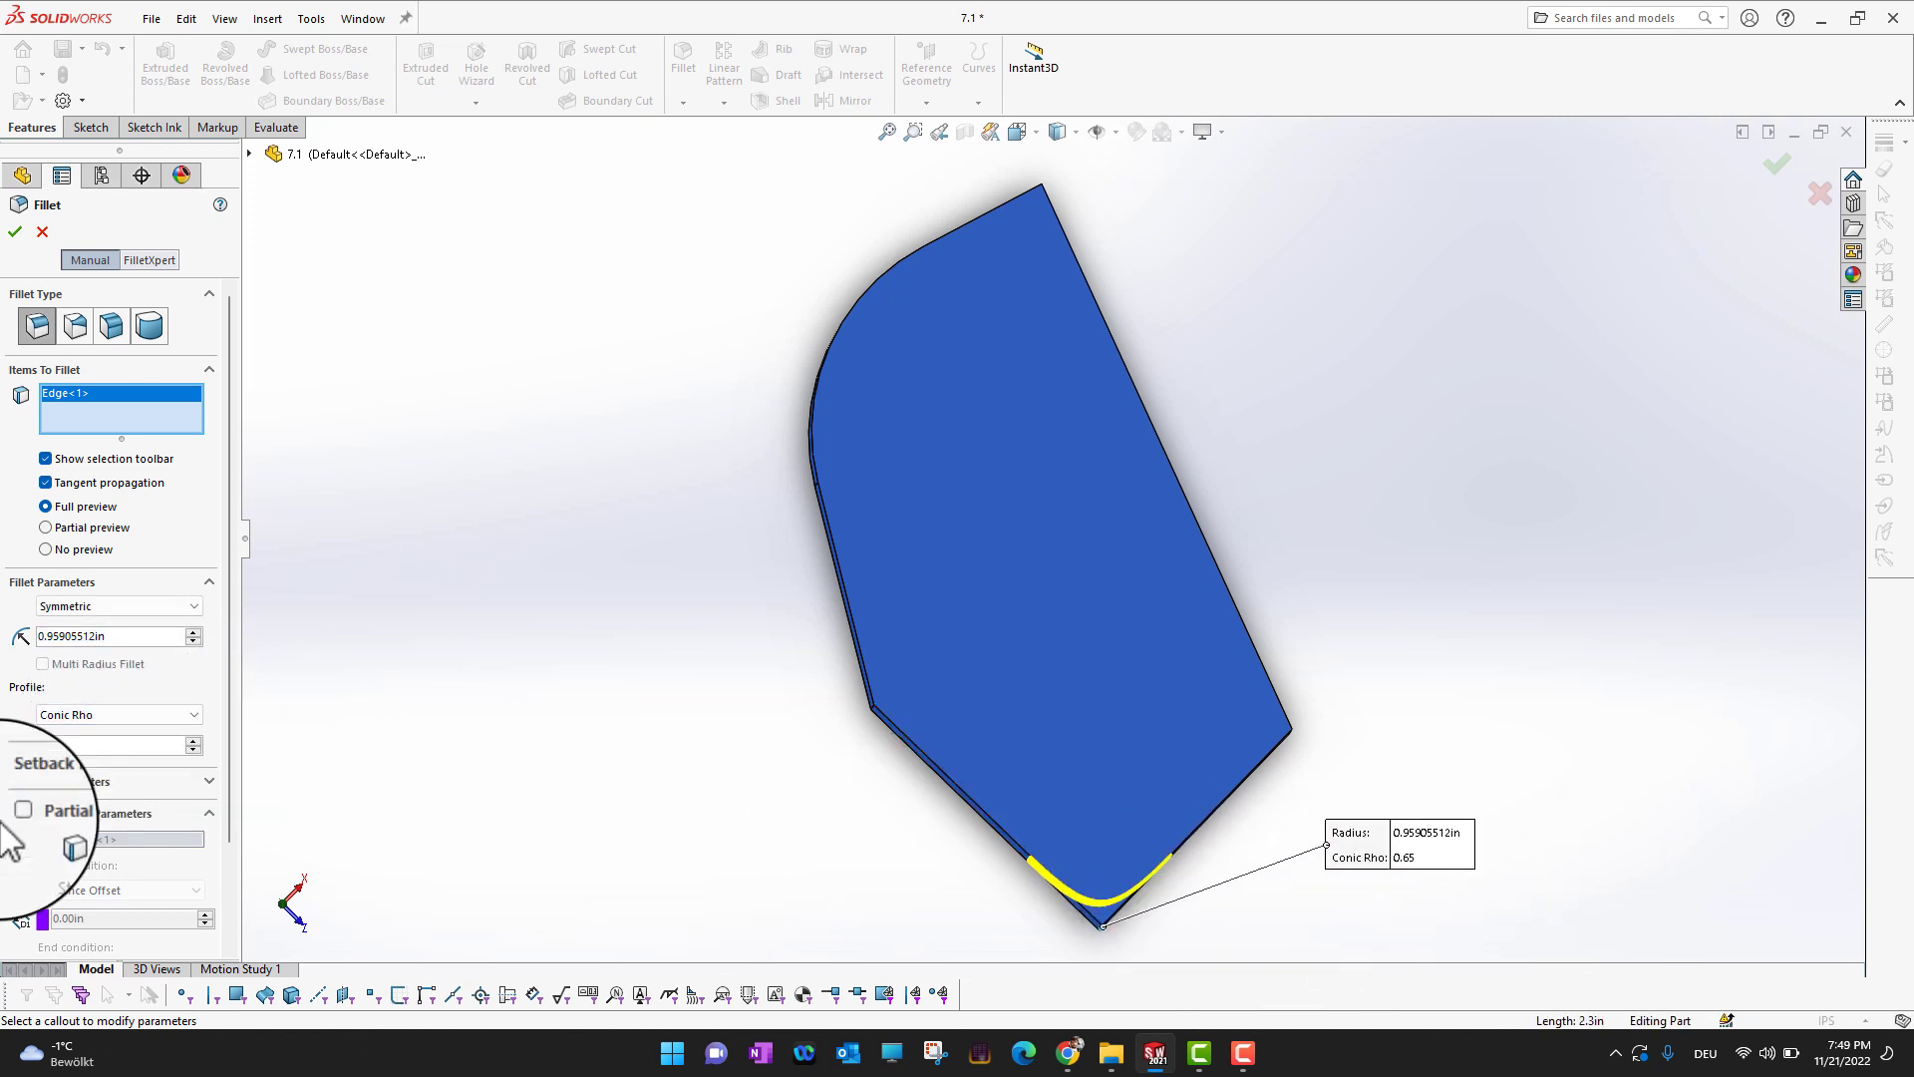
click(194, 749)
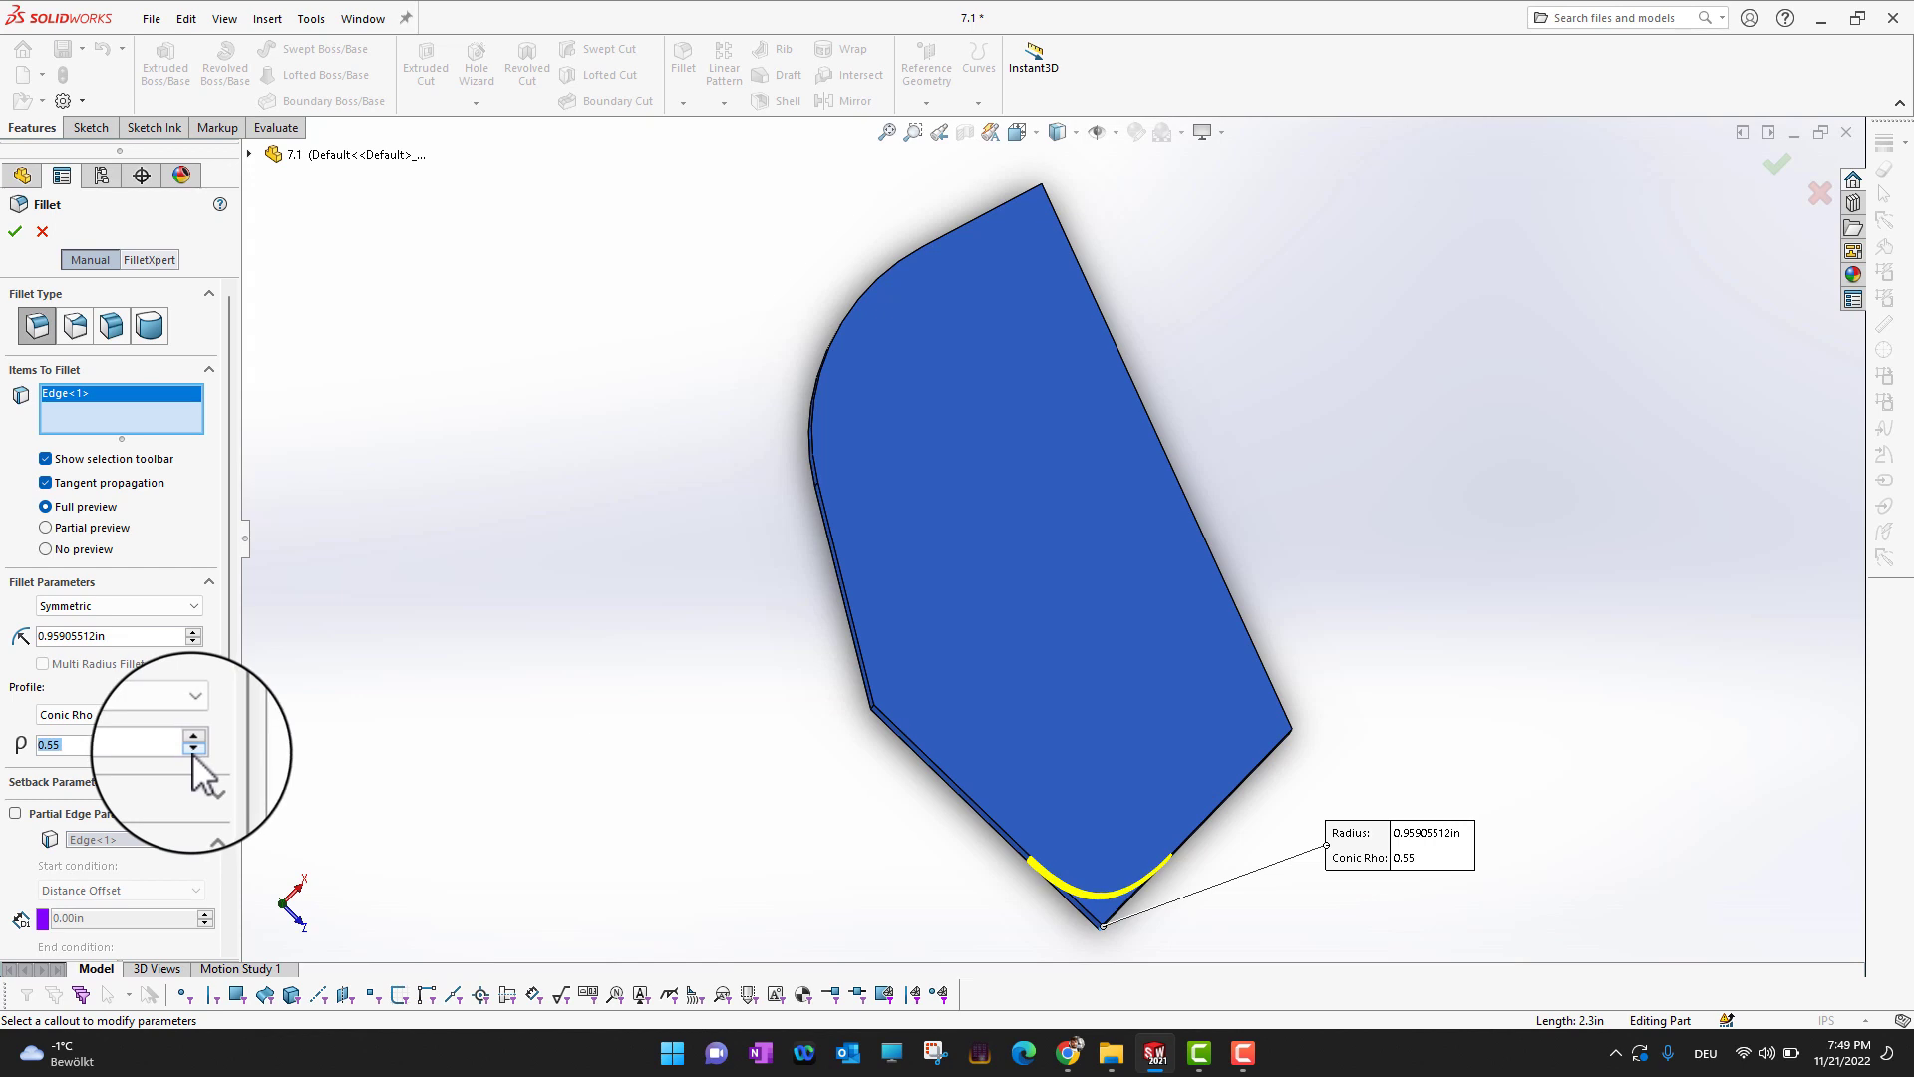
click(18, 236)
middle_drag(1404, 704, 1432, 498)
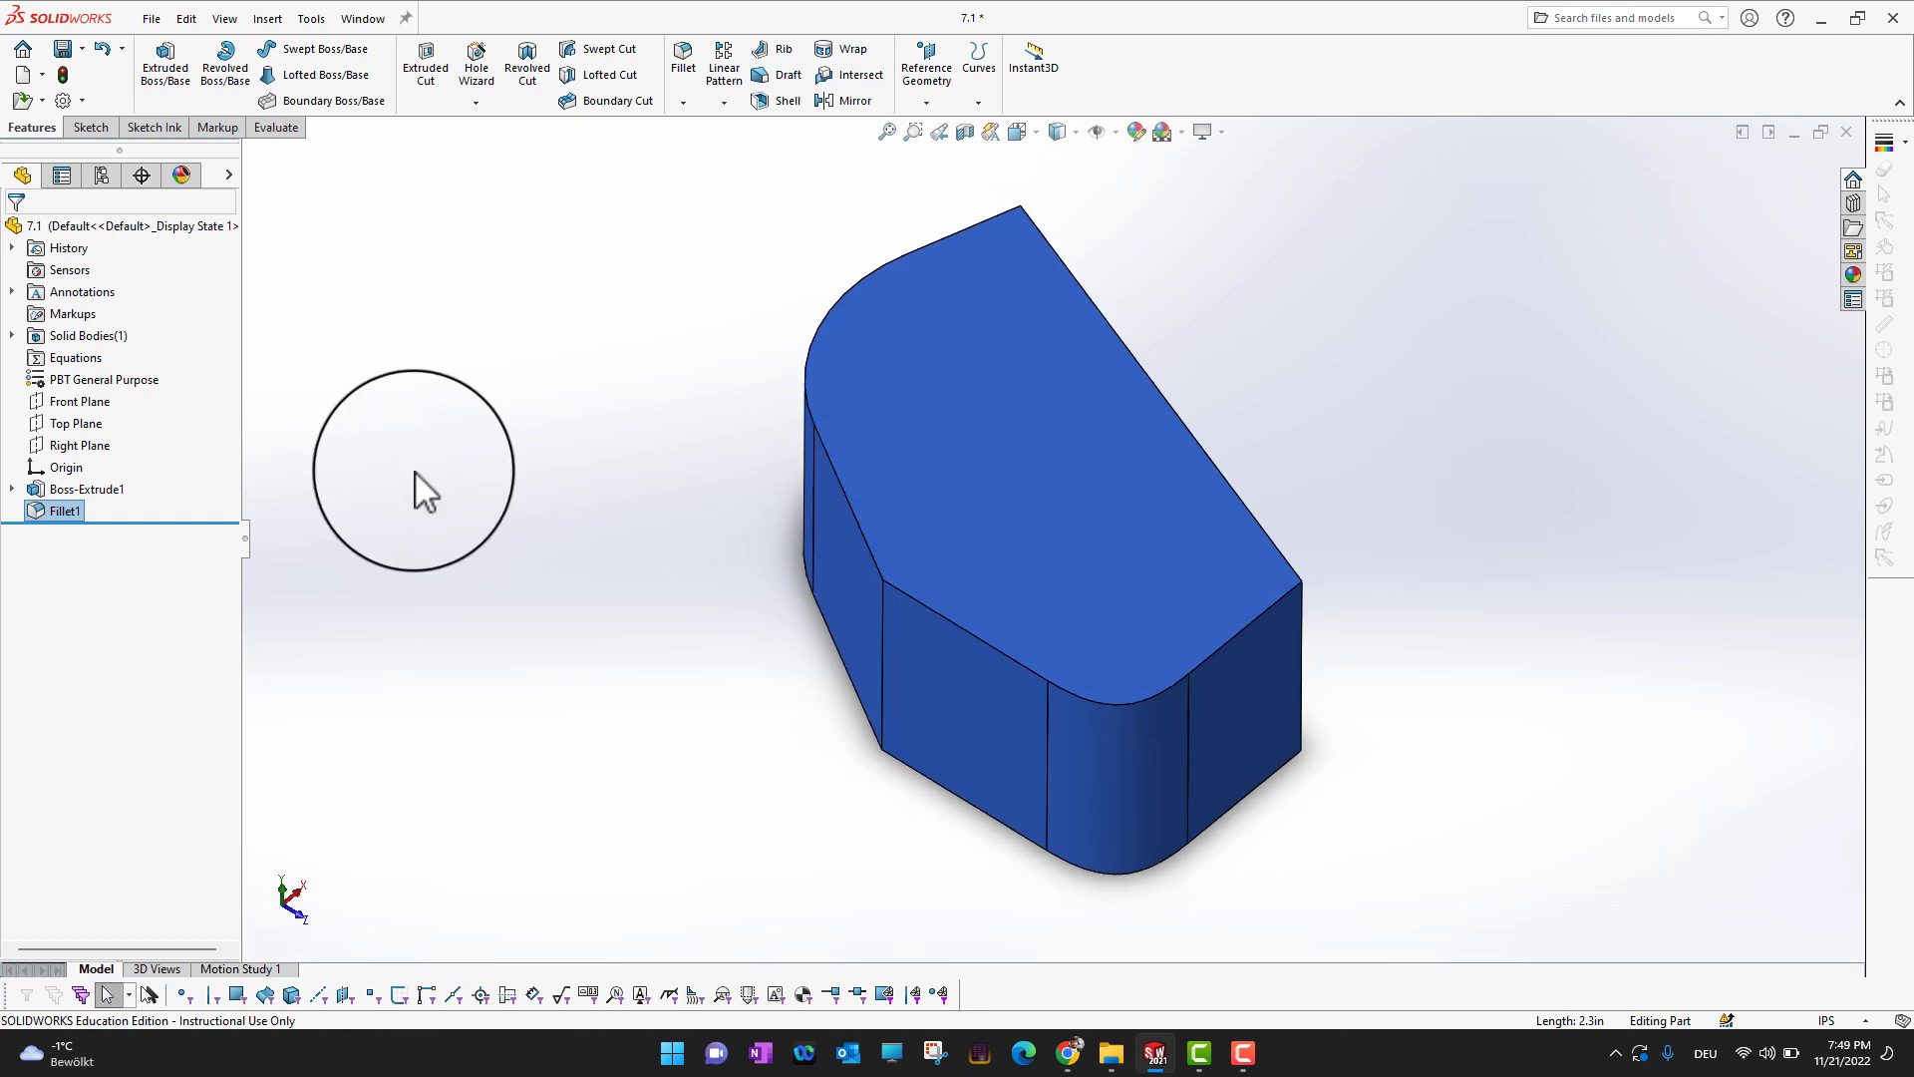
Delete the corner fillet feature from part 7.1
right_click(66, 510)
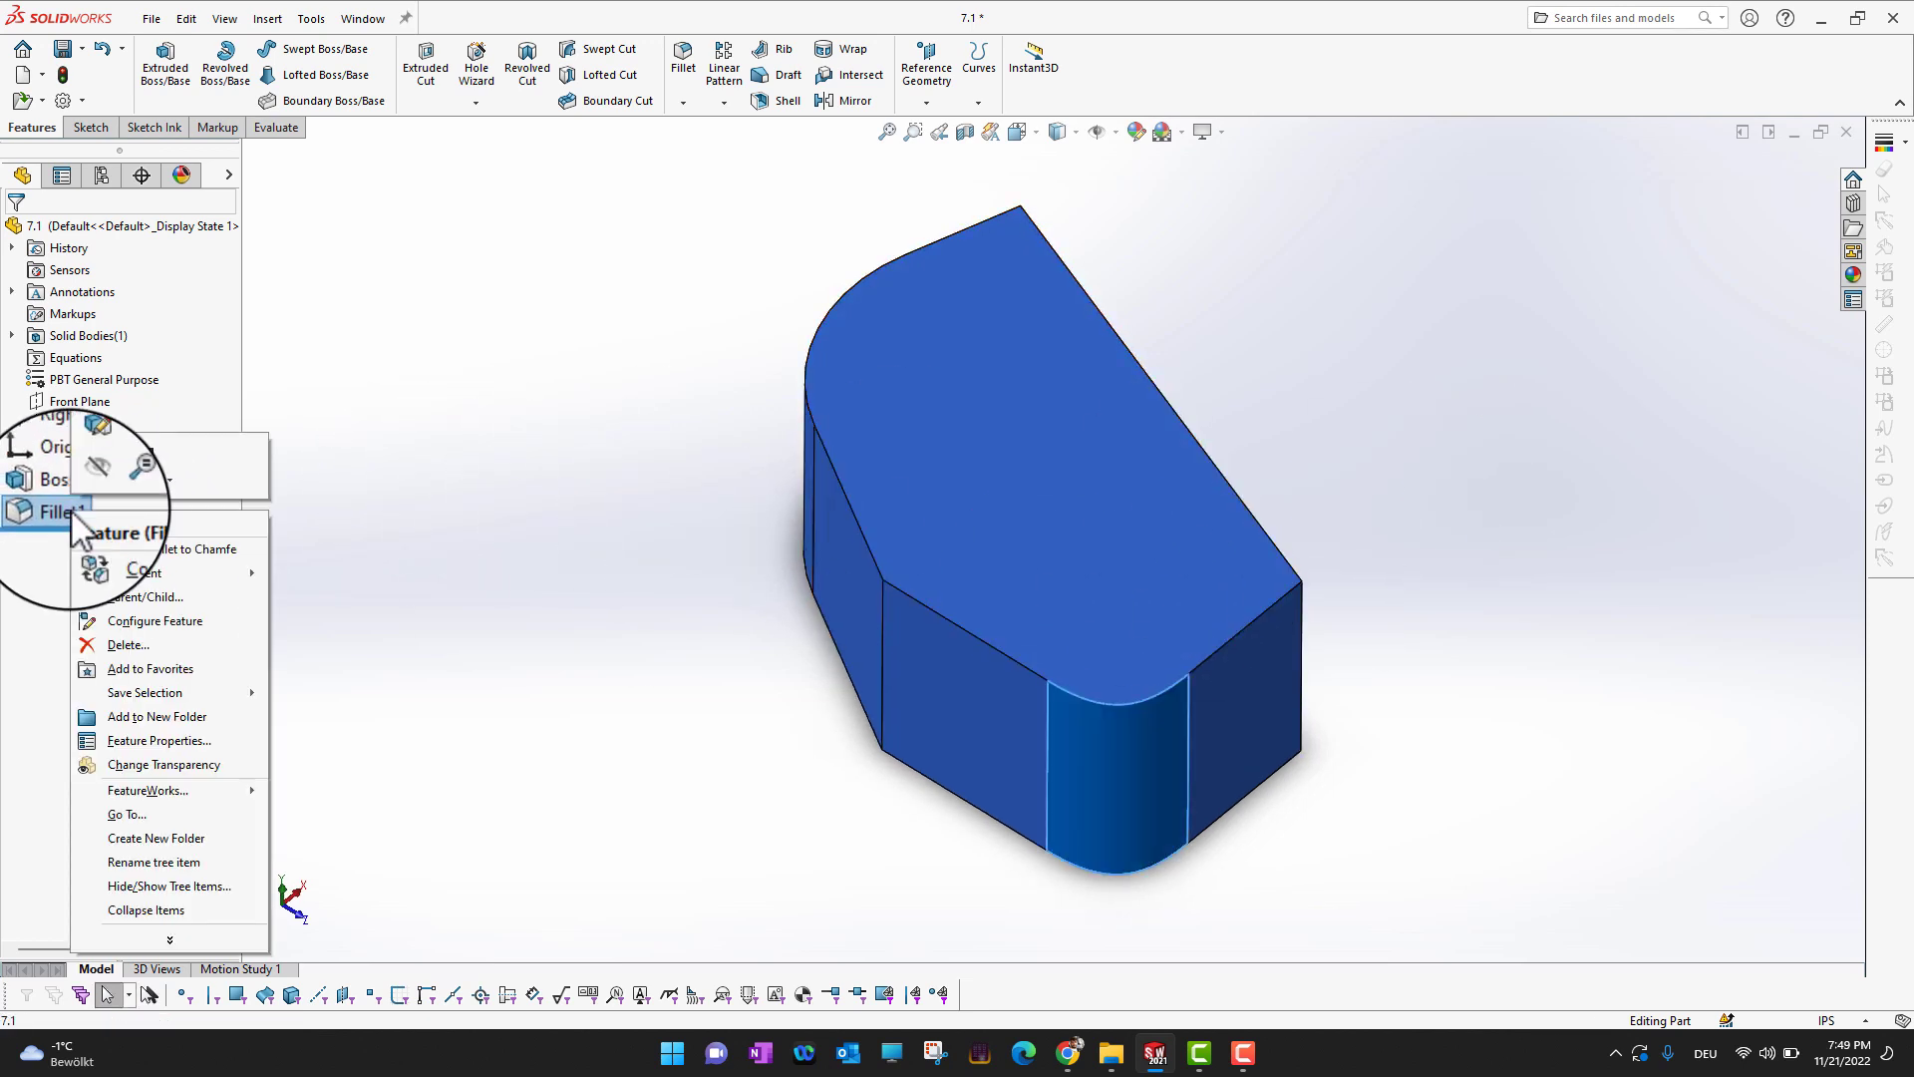
click(130, 643)
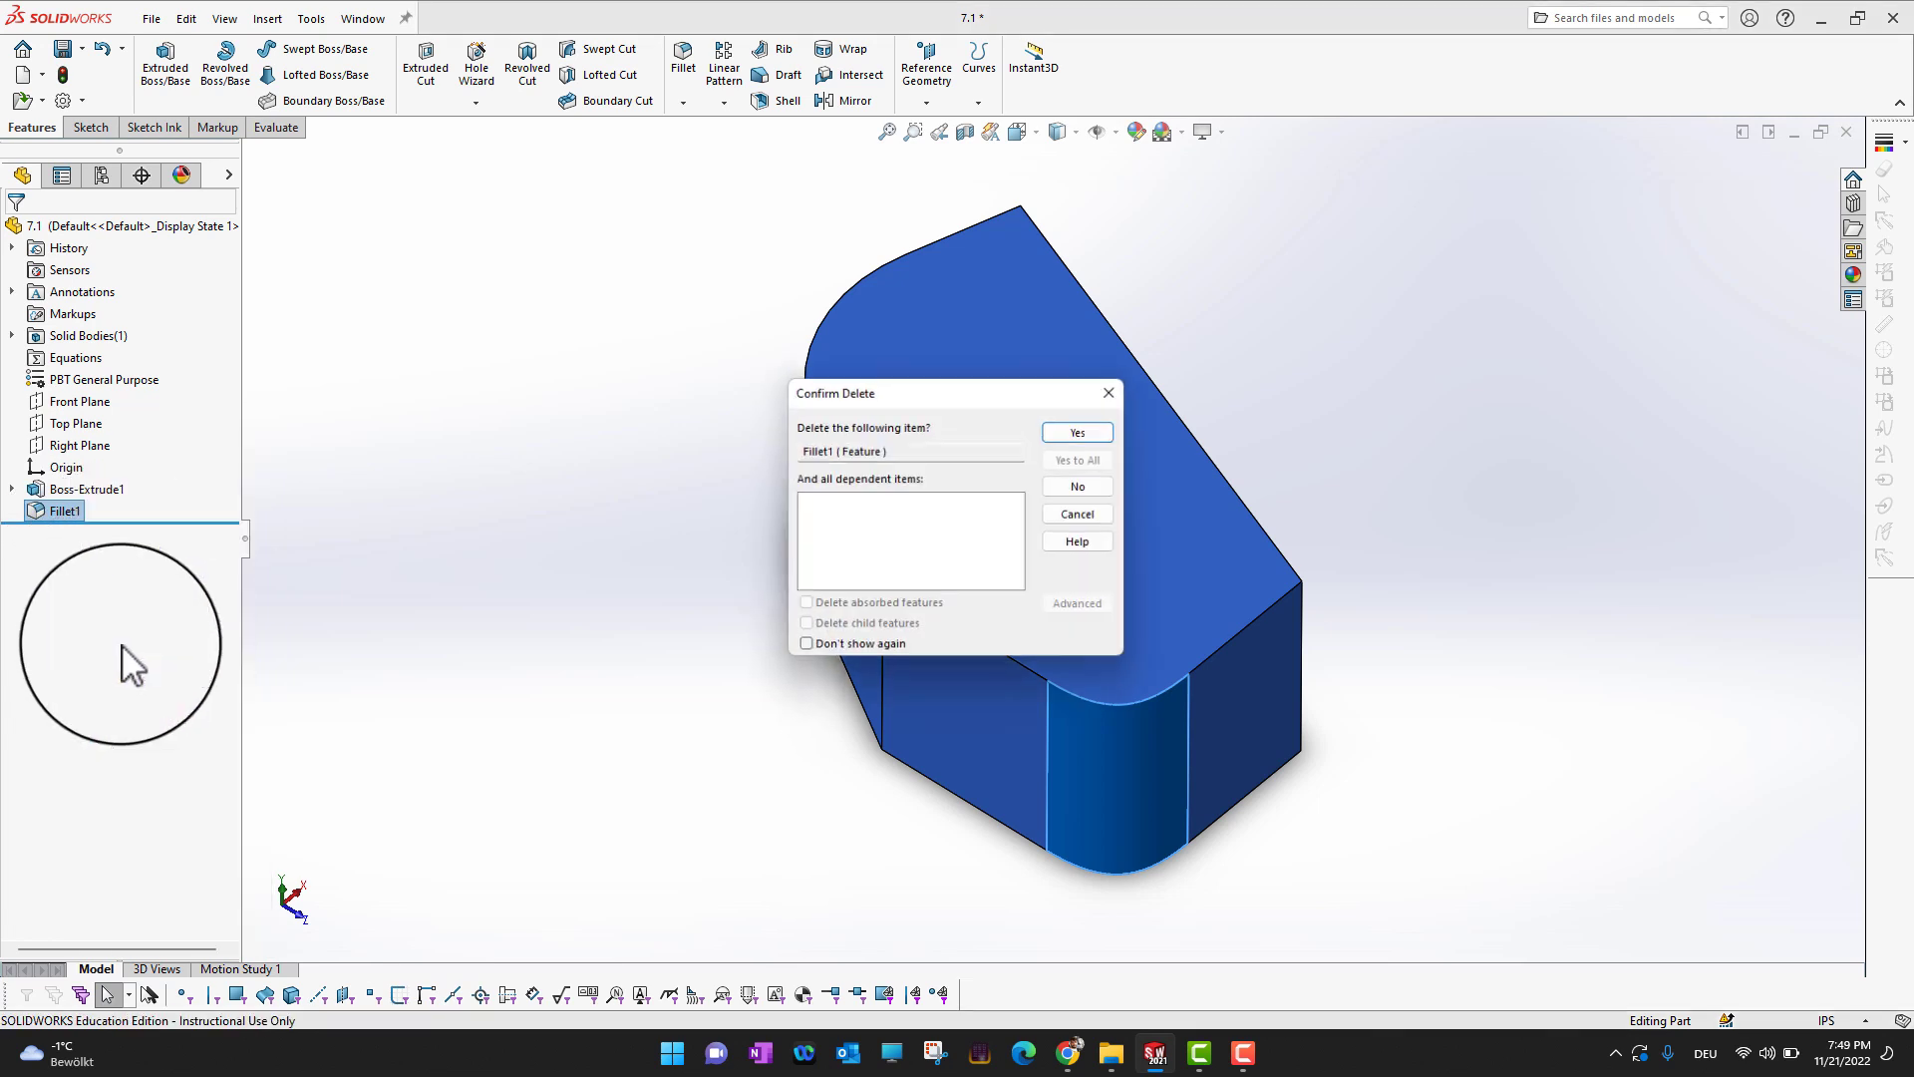
click(1089, 433)
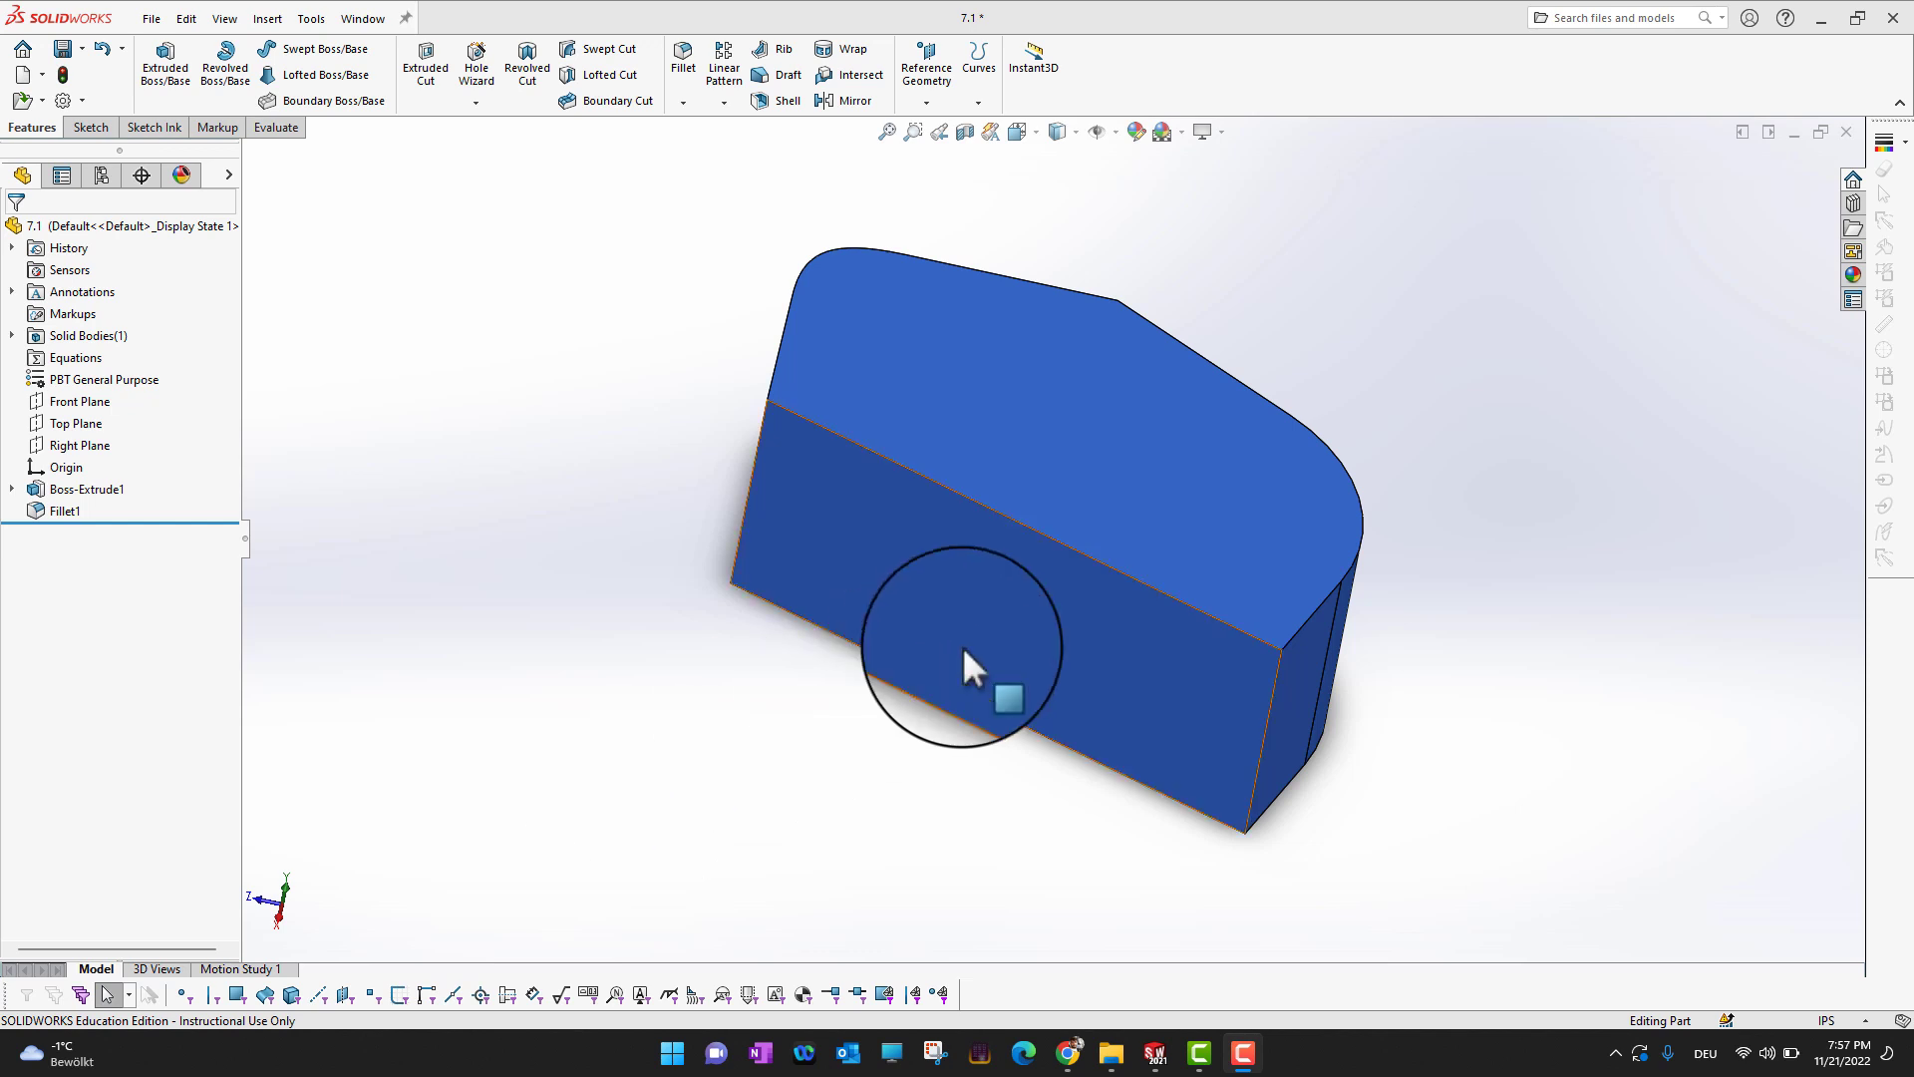
Start a variable-size fillet on the long straight edge between the top and front faces, setting its left-end radius to 0.2 in
click(680, 62)
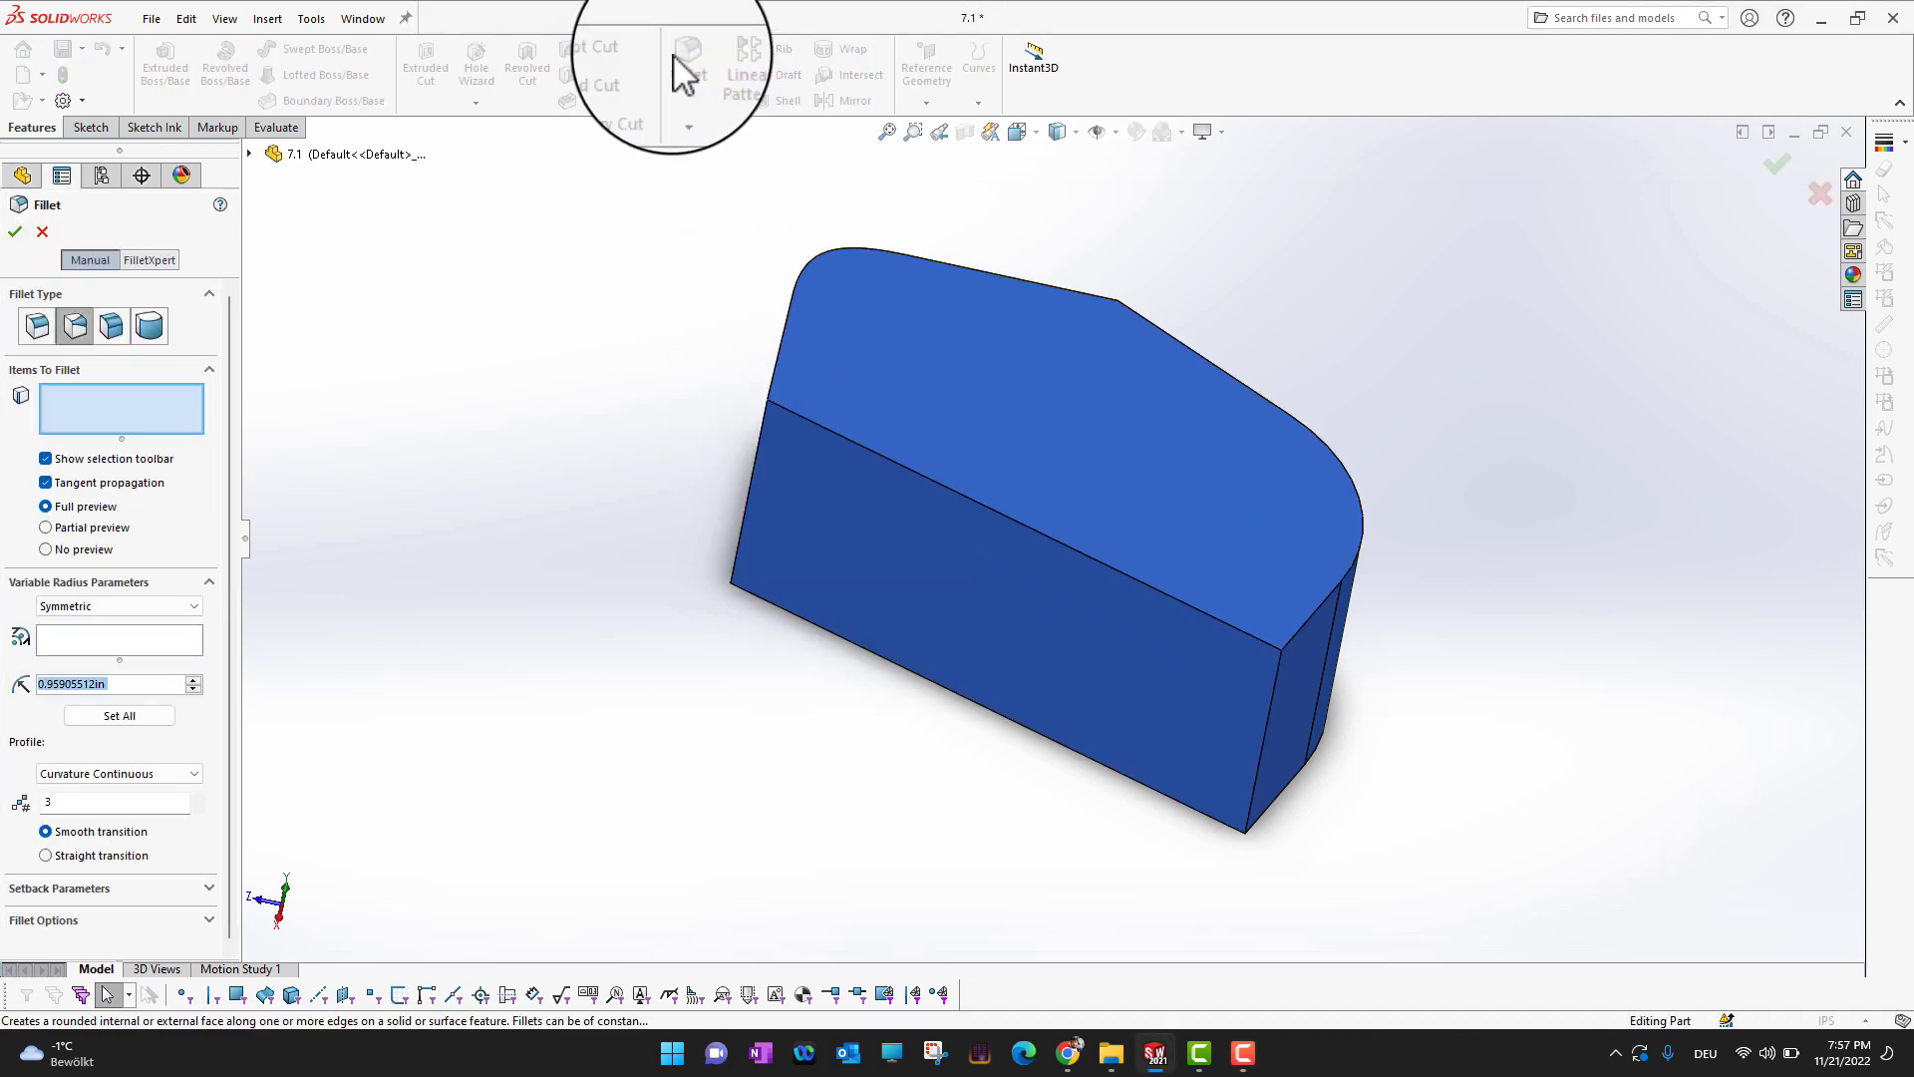
click(945, 486)
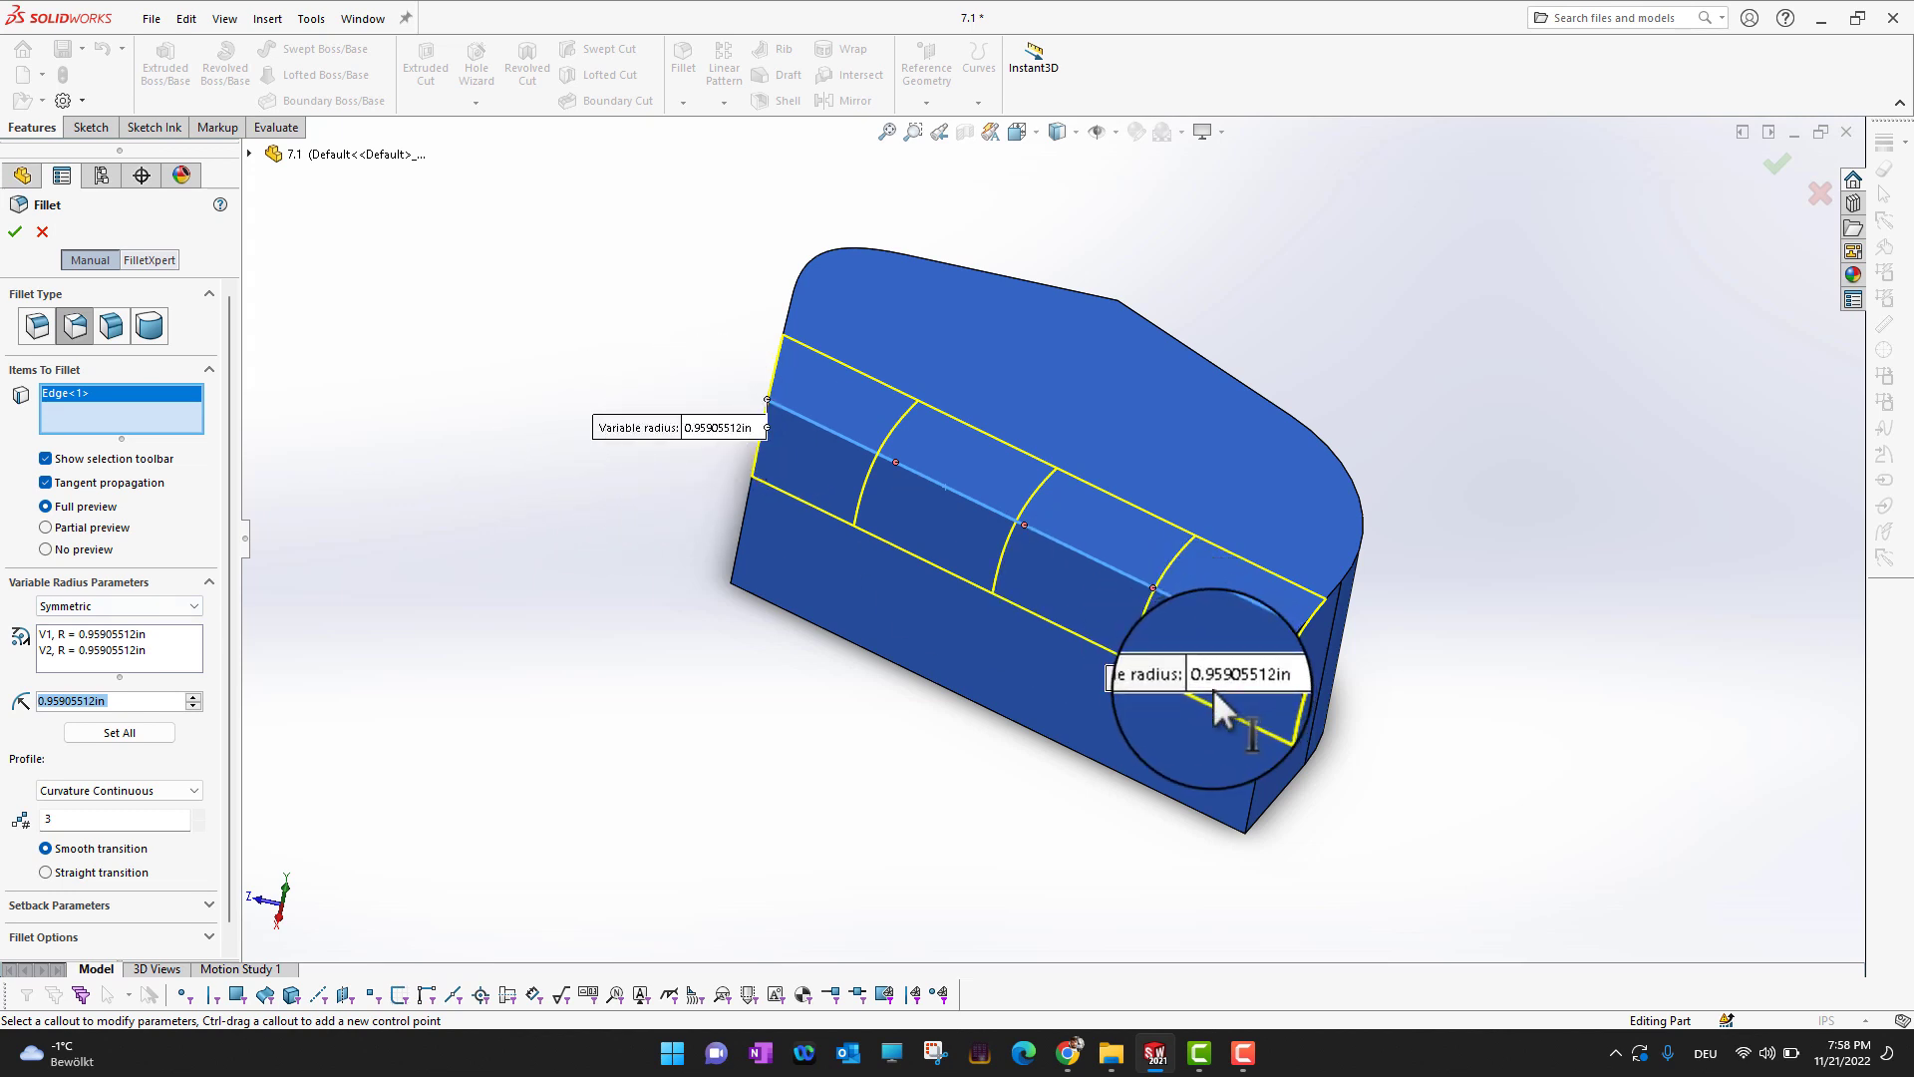
click(704, 424)
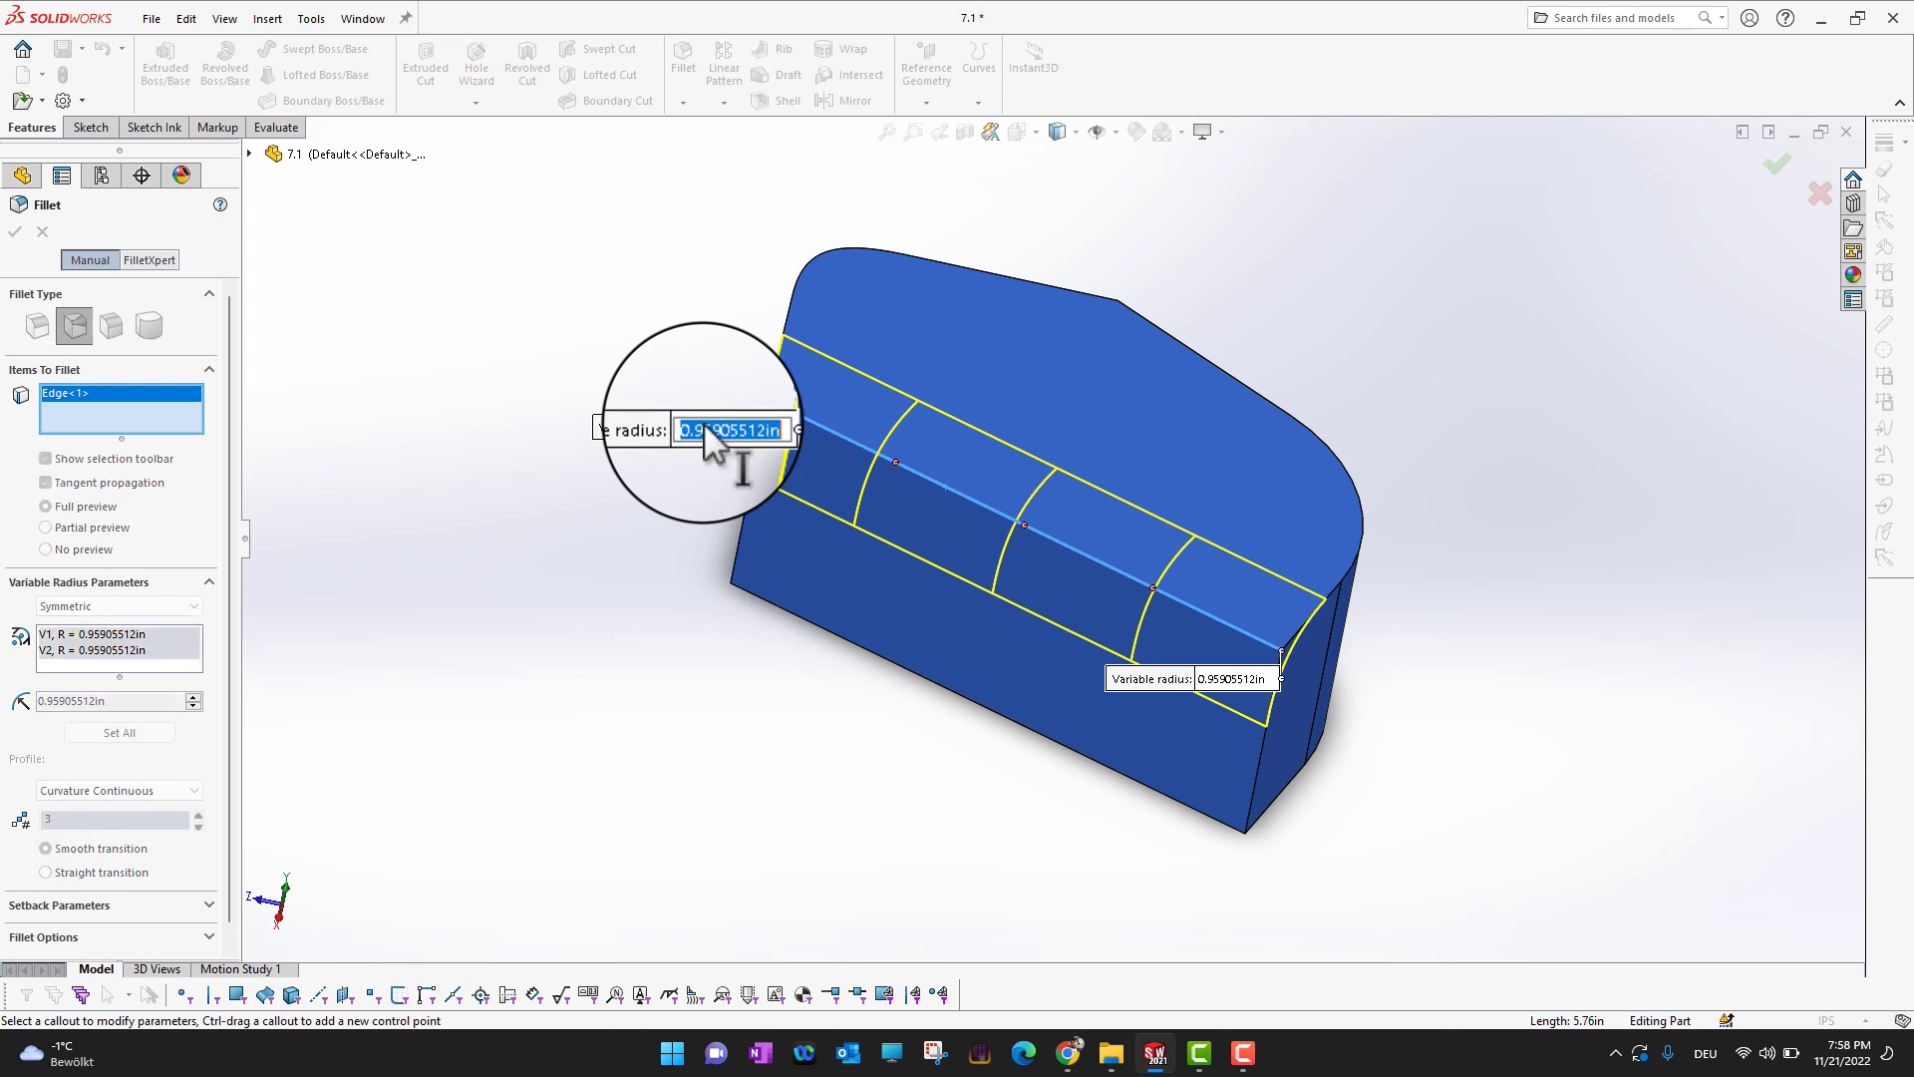
text(0.2)
key(Return)
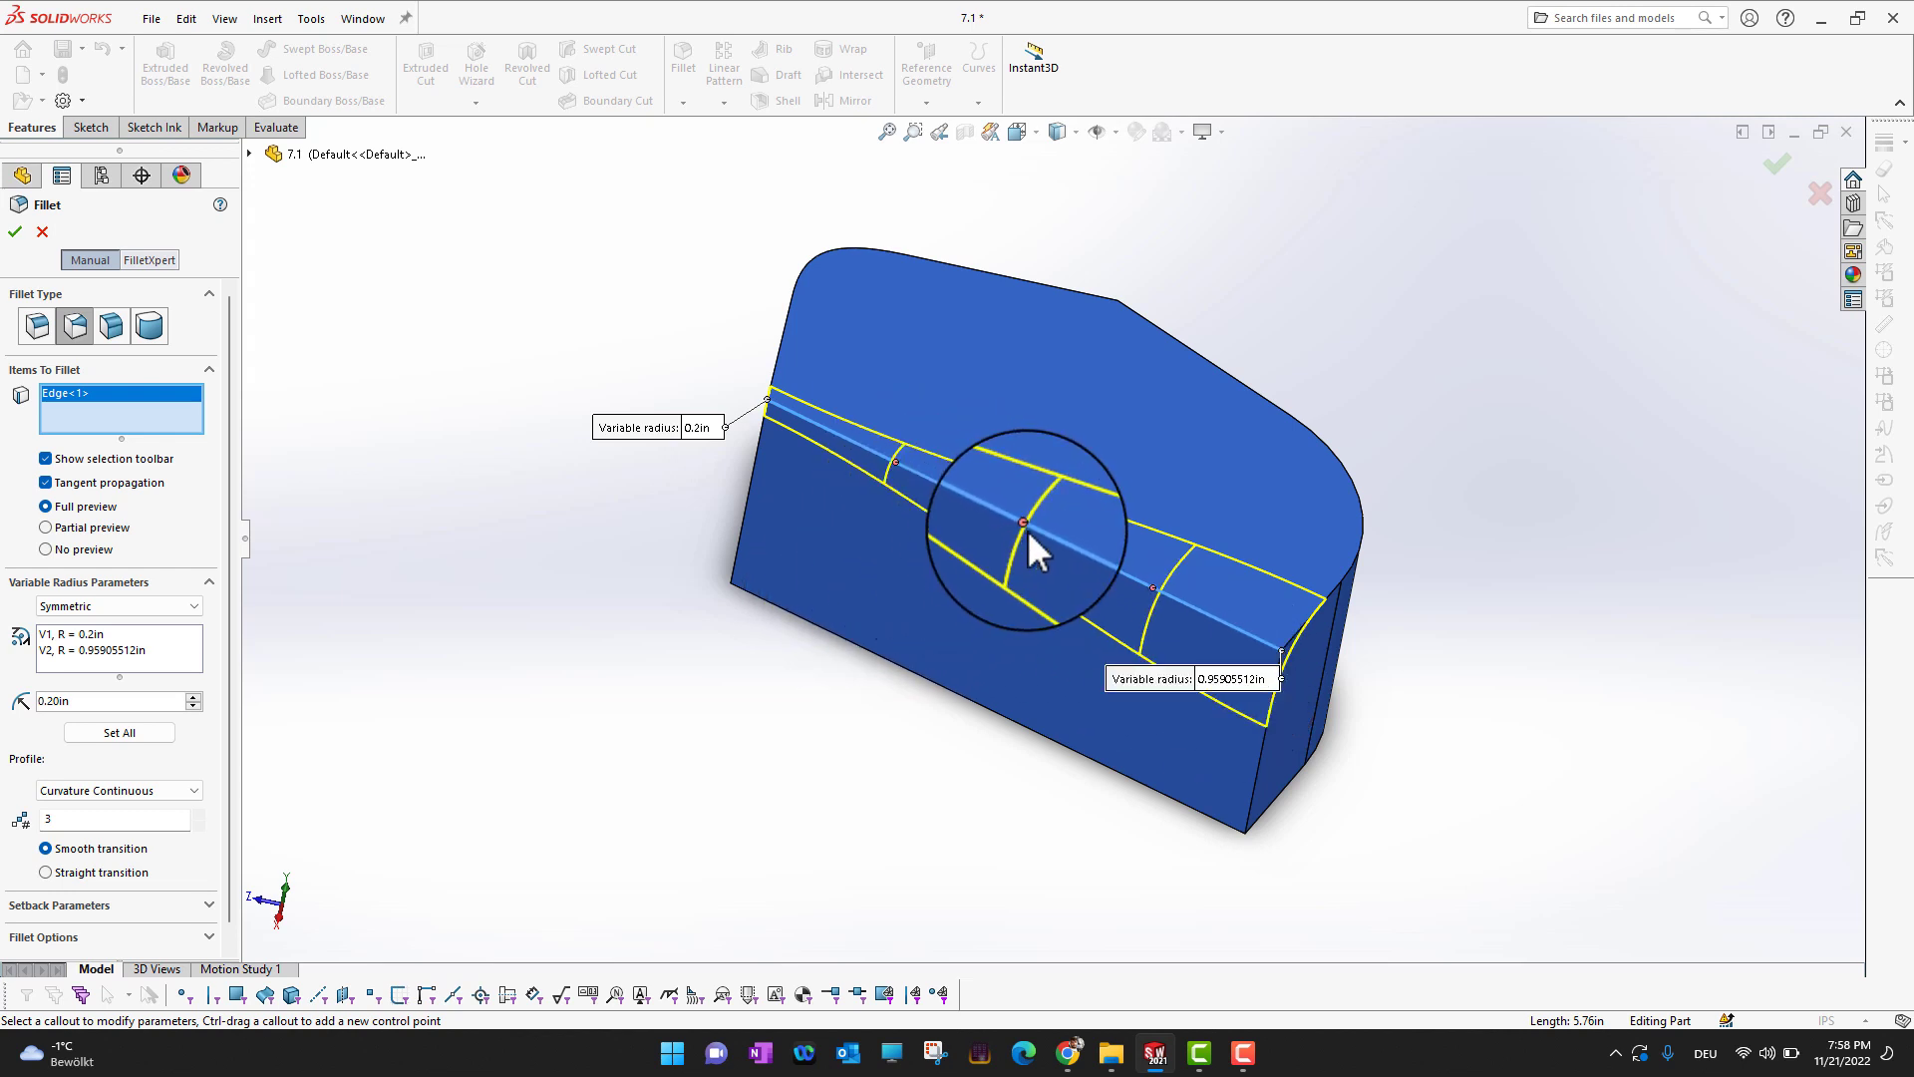
Add a control point at 50% along the filleted edge with a 0.3 in radius and complete the variable-size fillet
click(1025, 523)
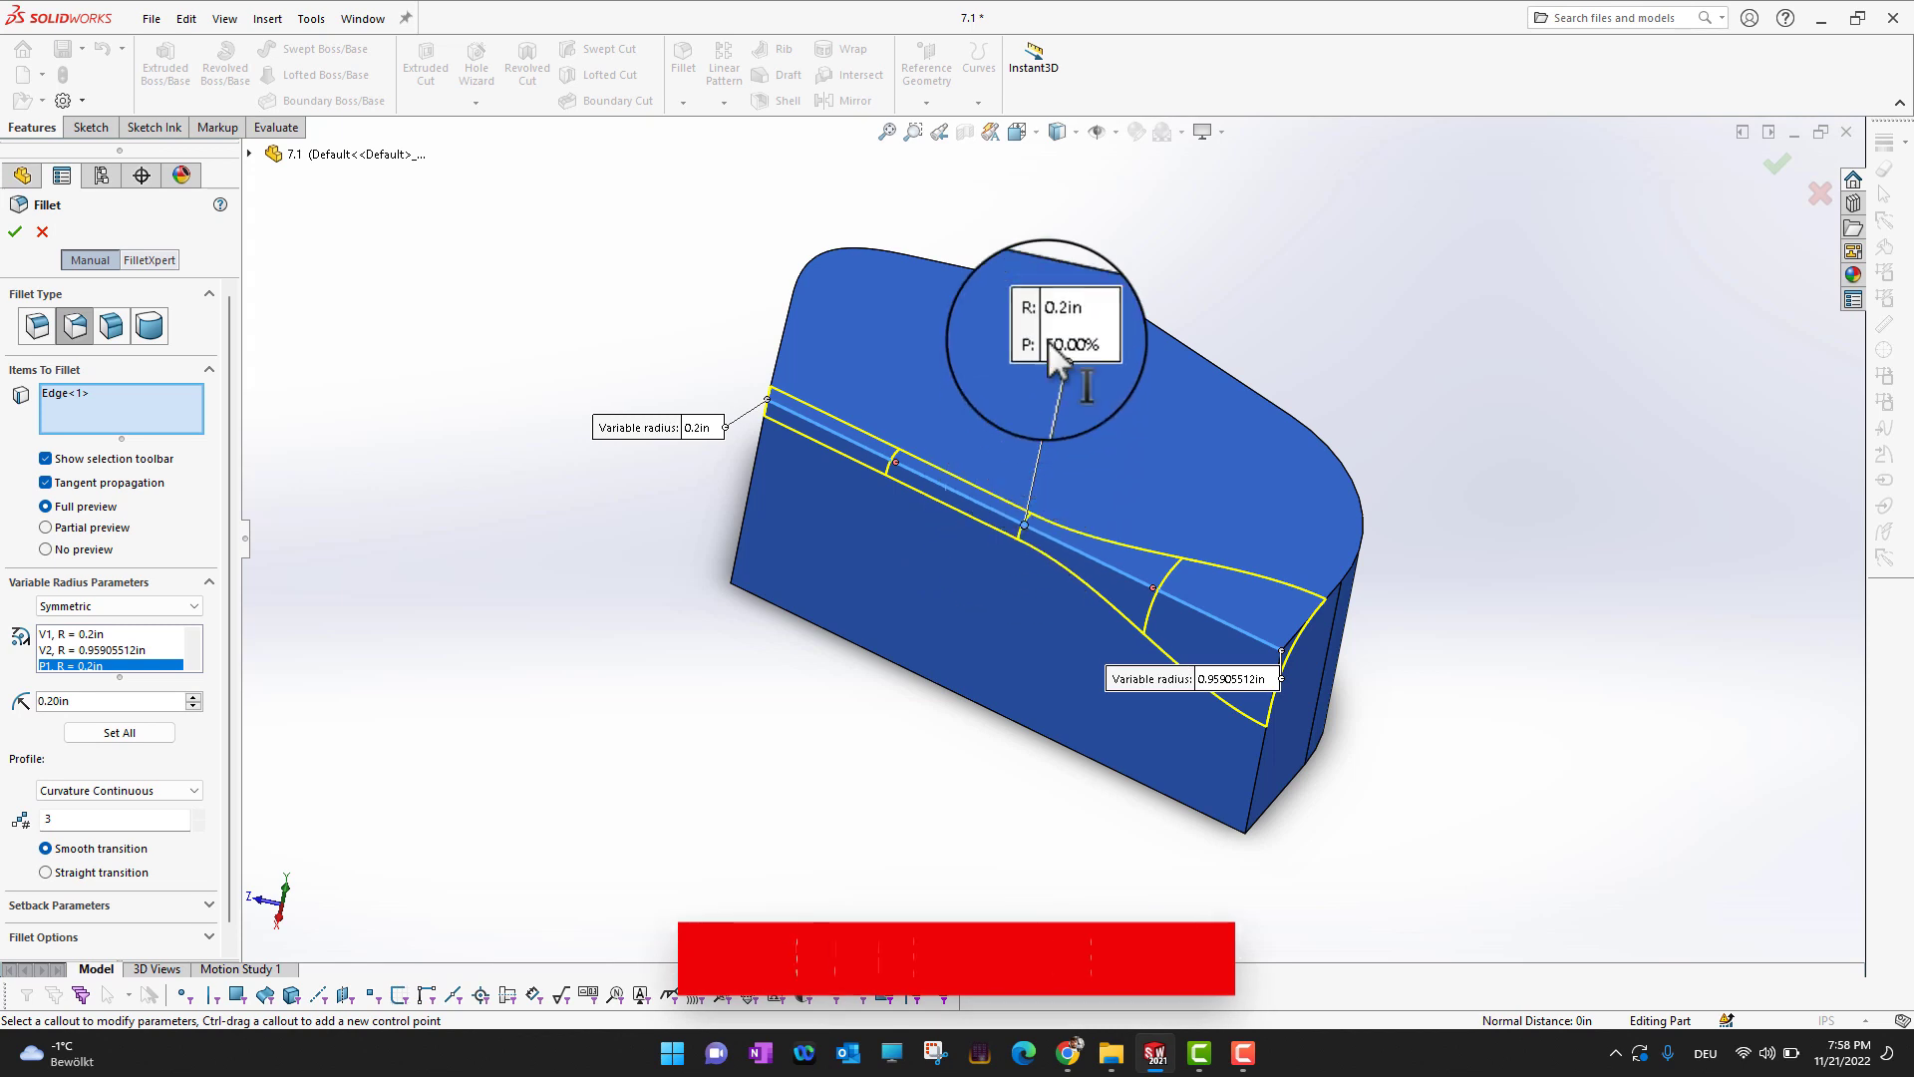
click(1059, 321)
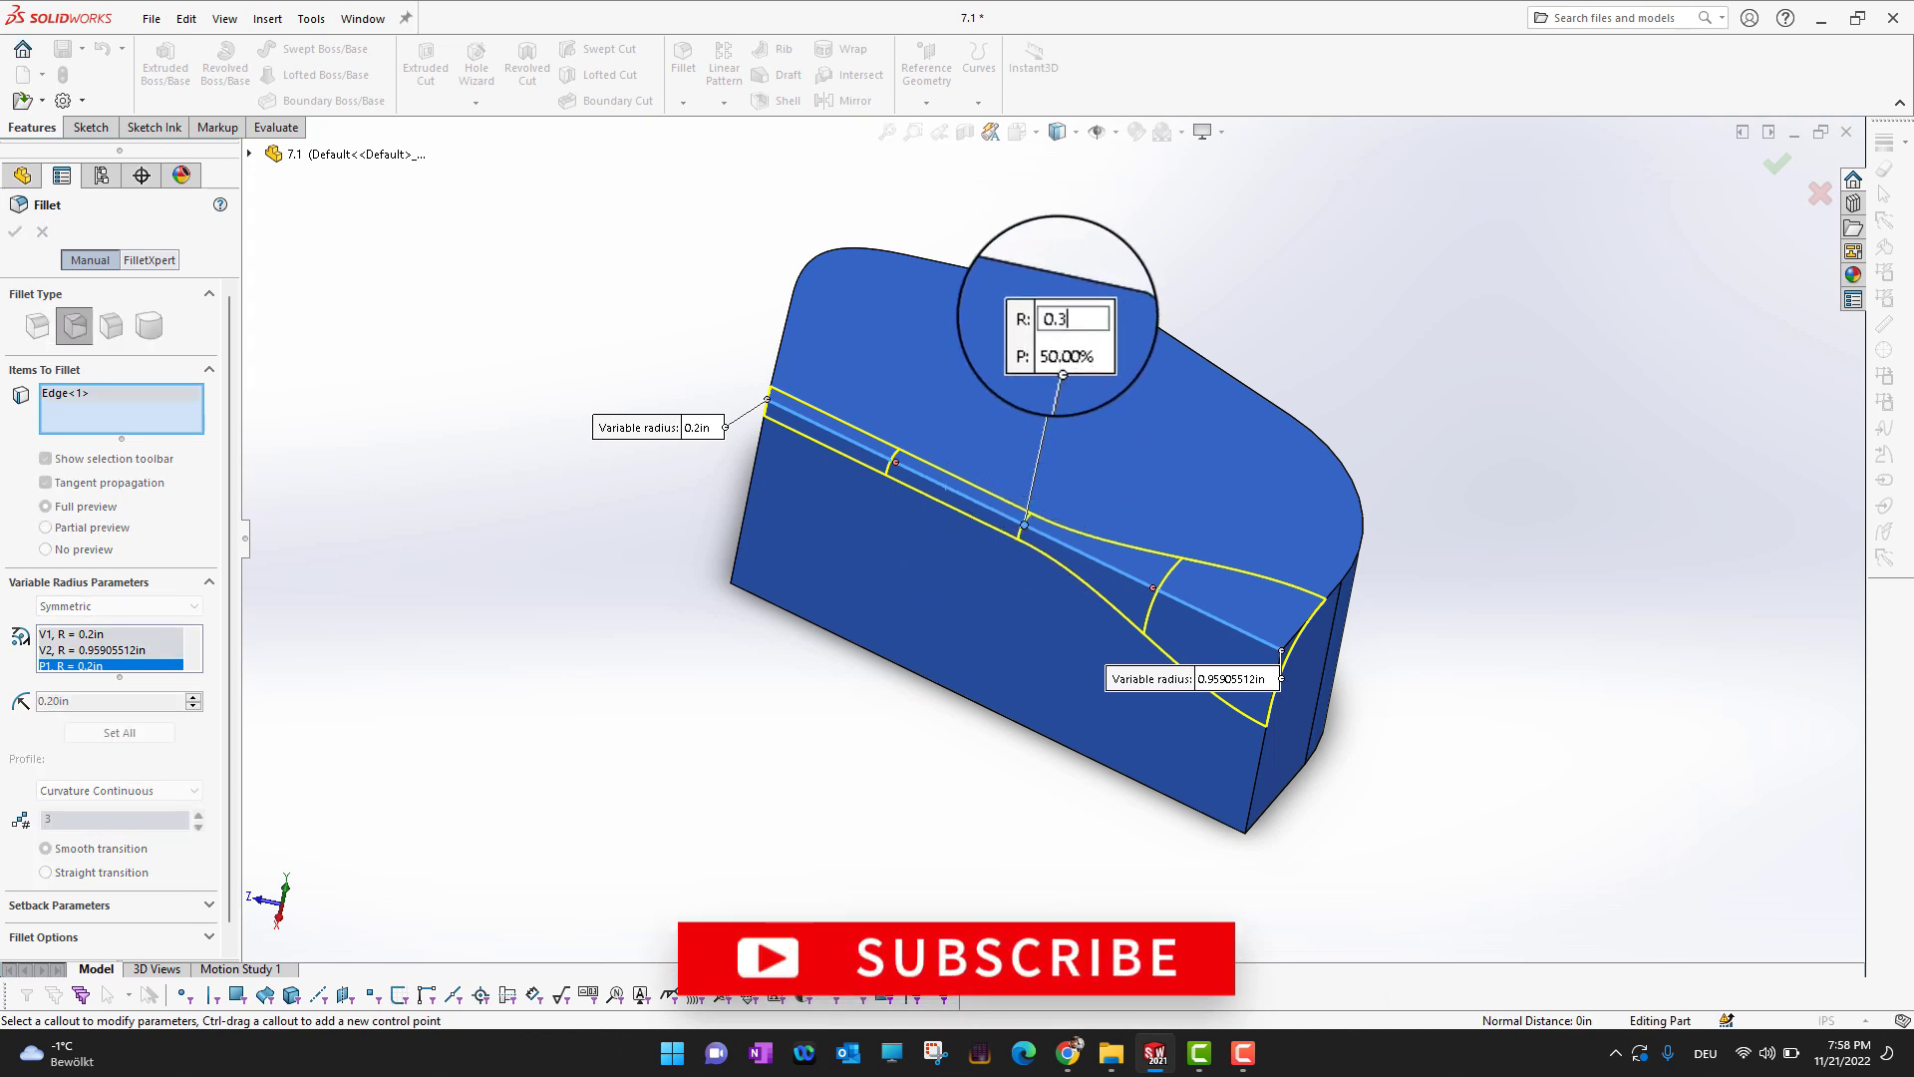
click(713, 725)
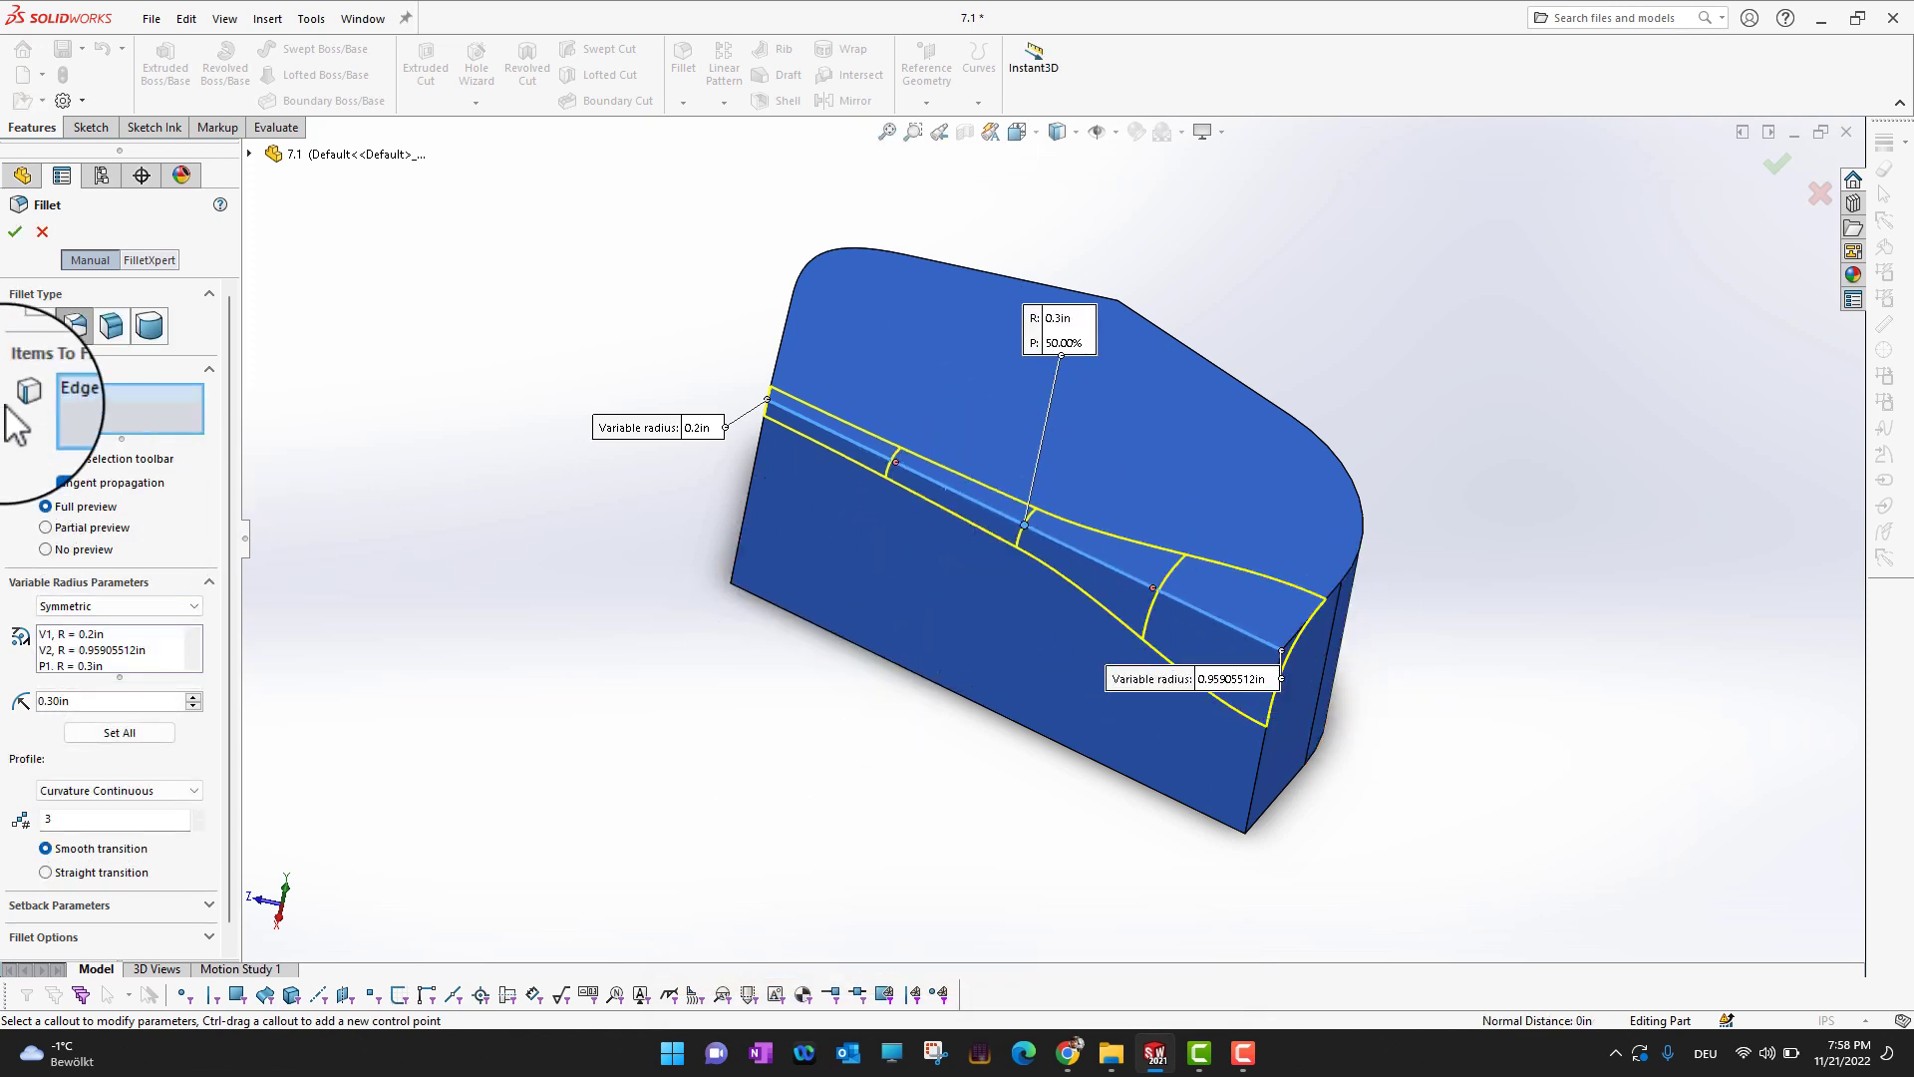
click(18, 233)
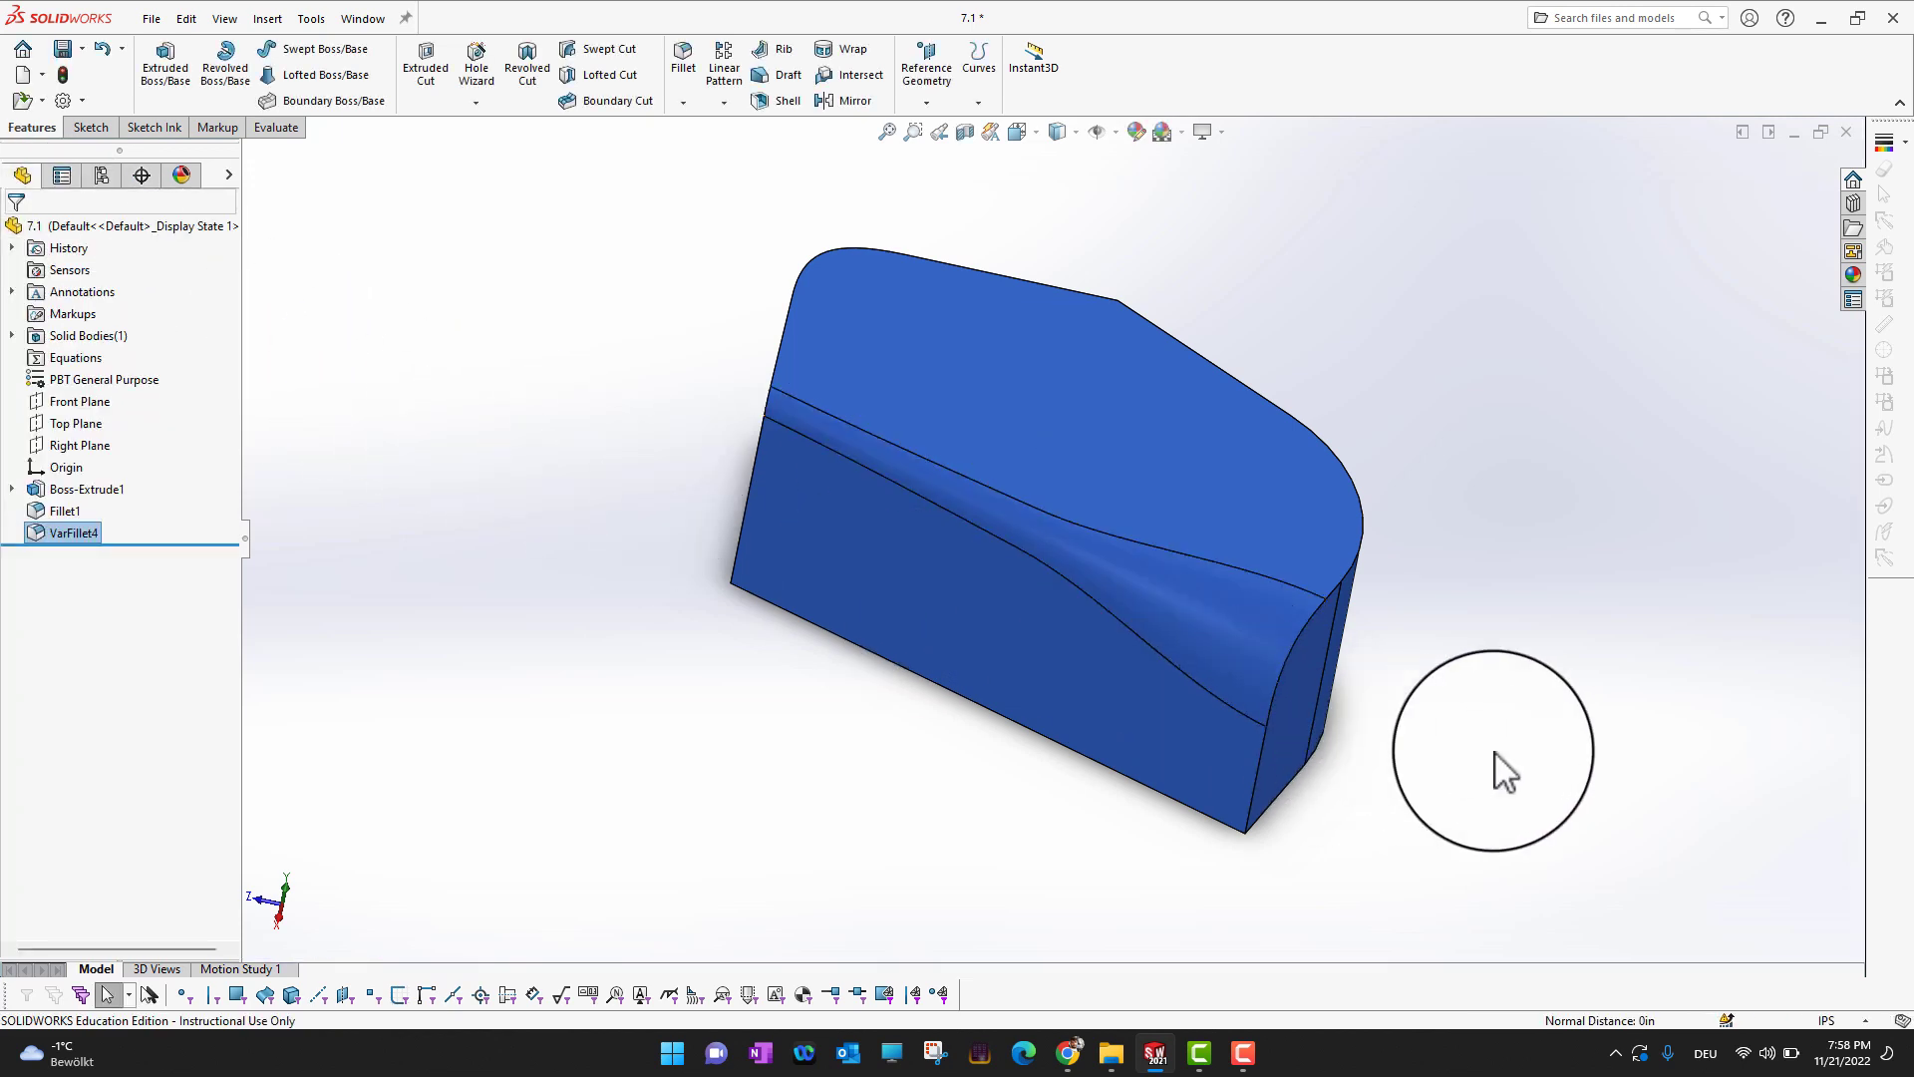
mouse_move(1495, 768)
middle_down()
mouse_move(1532, 698)
mouse_move(1535, 619)
mouse_move(1529, 757)
middle_up()
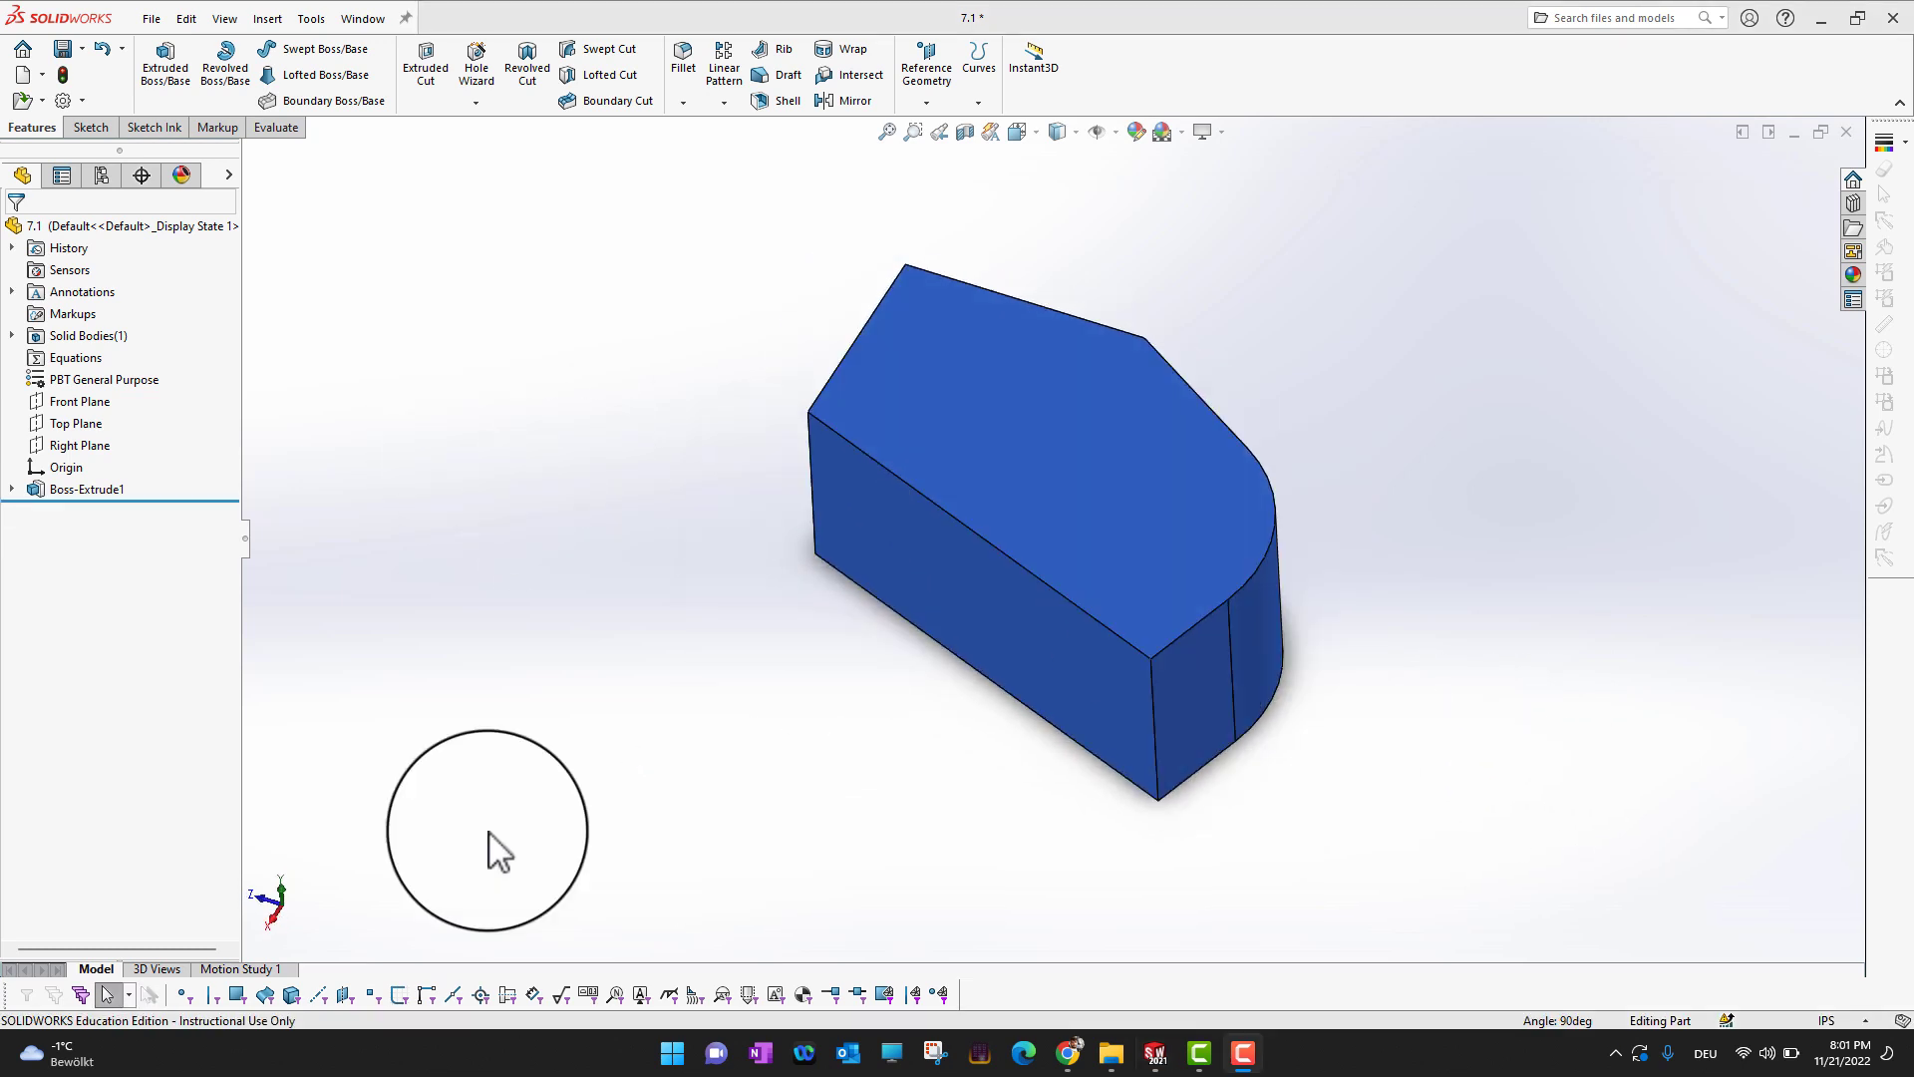
Start a face fillet using the flat end face as the first face set and the two adjoining side faces as the second
click(690, 78)
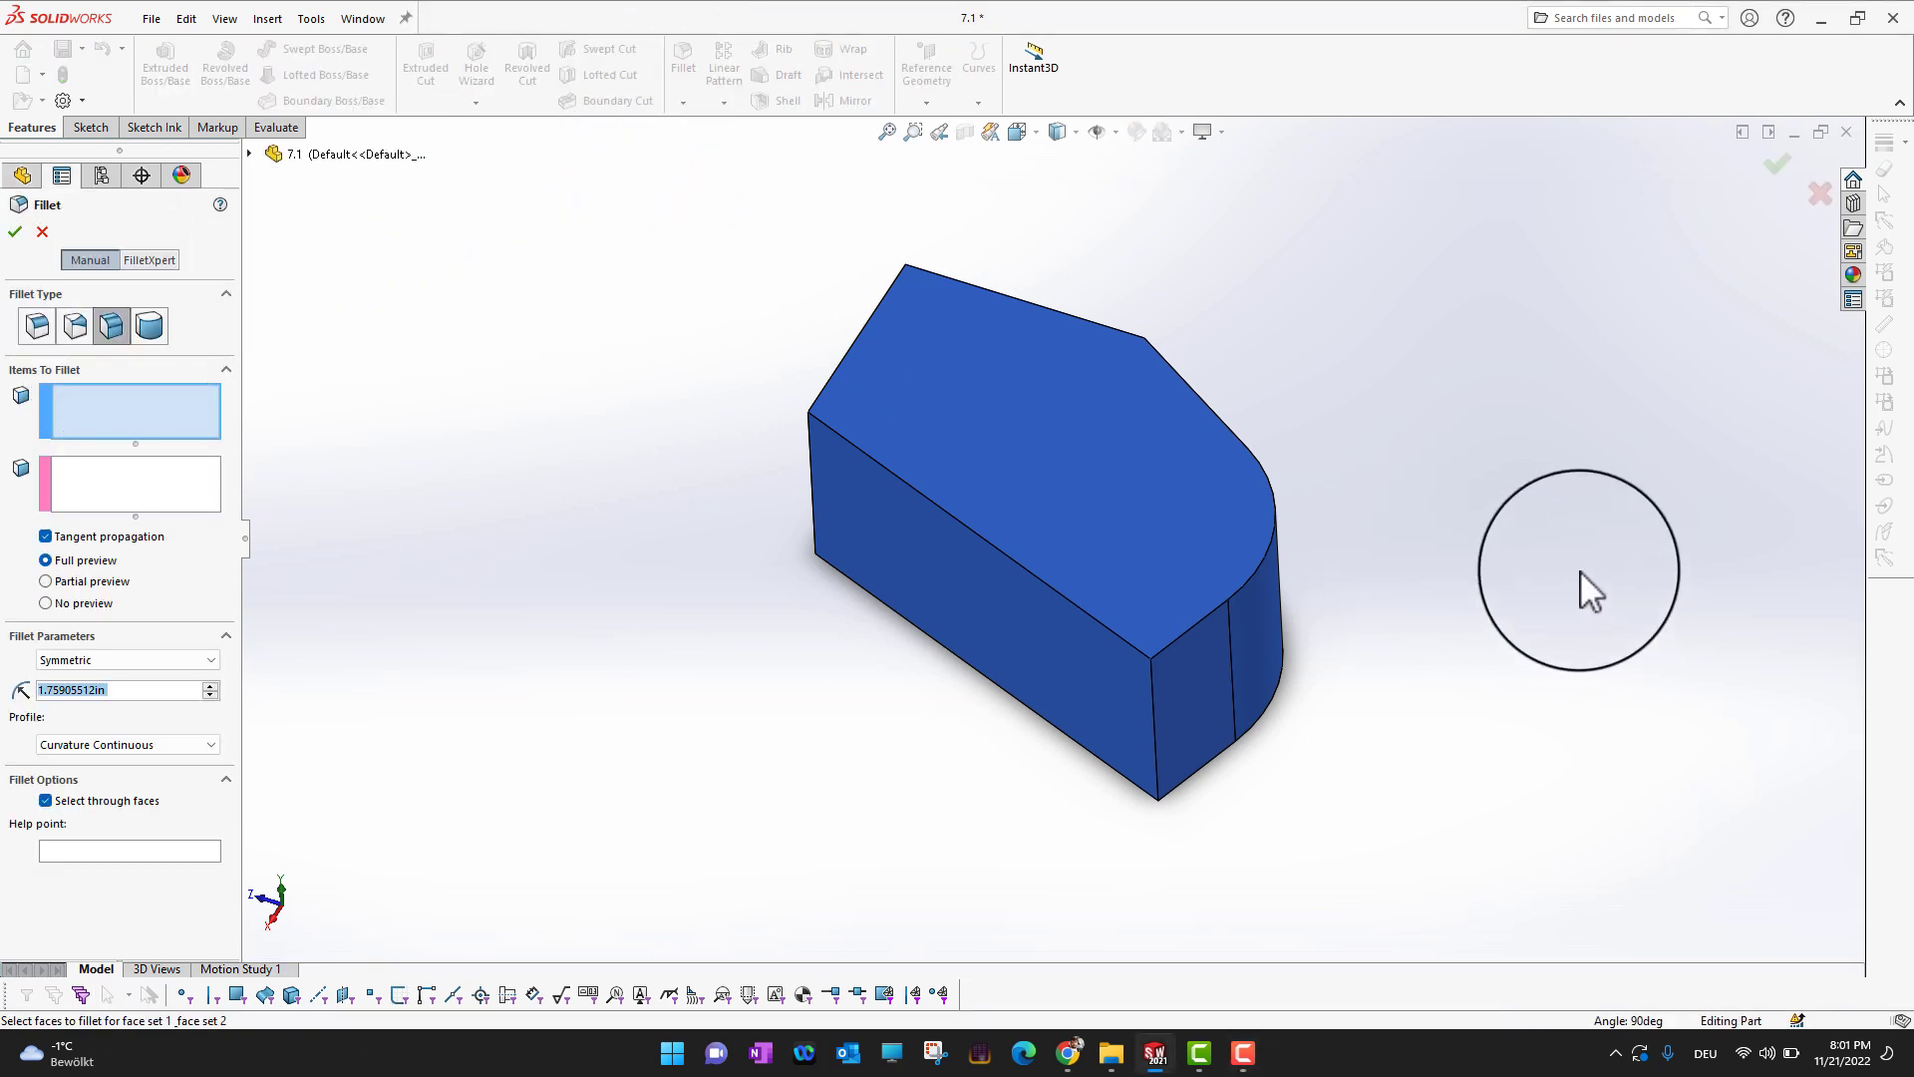
middle_drag(1581, 571, 1133, 745)
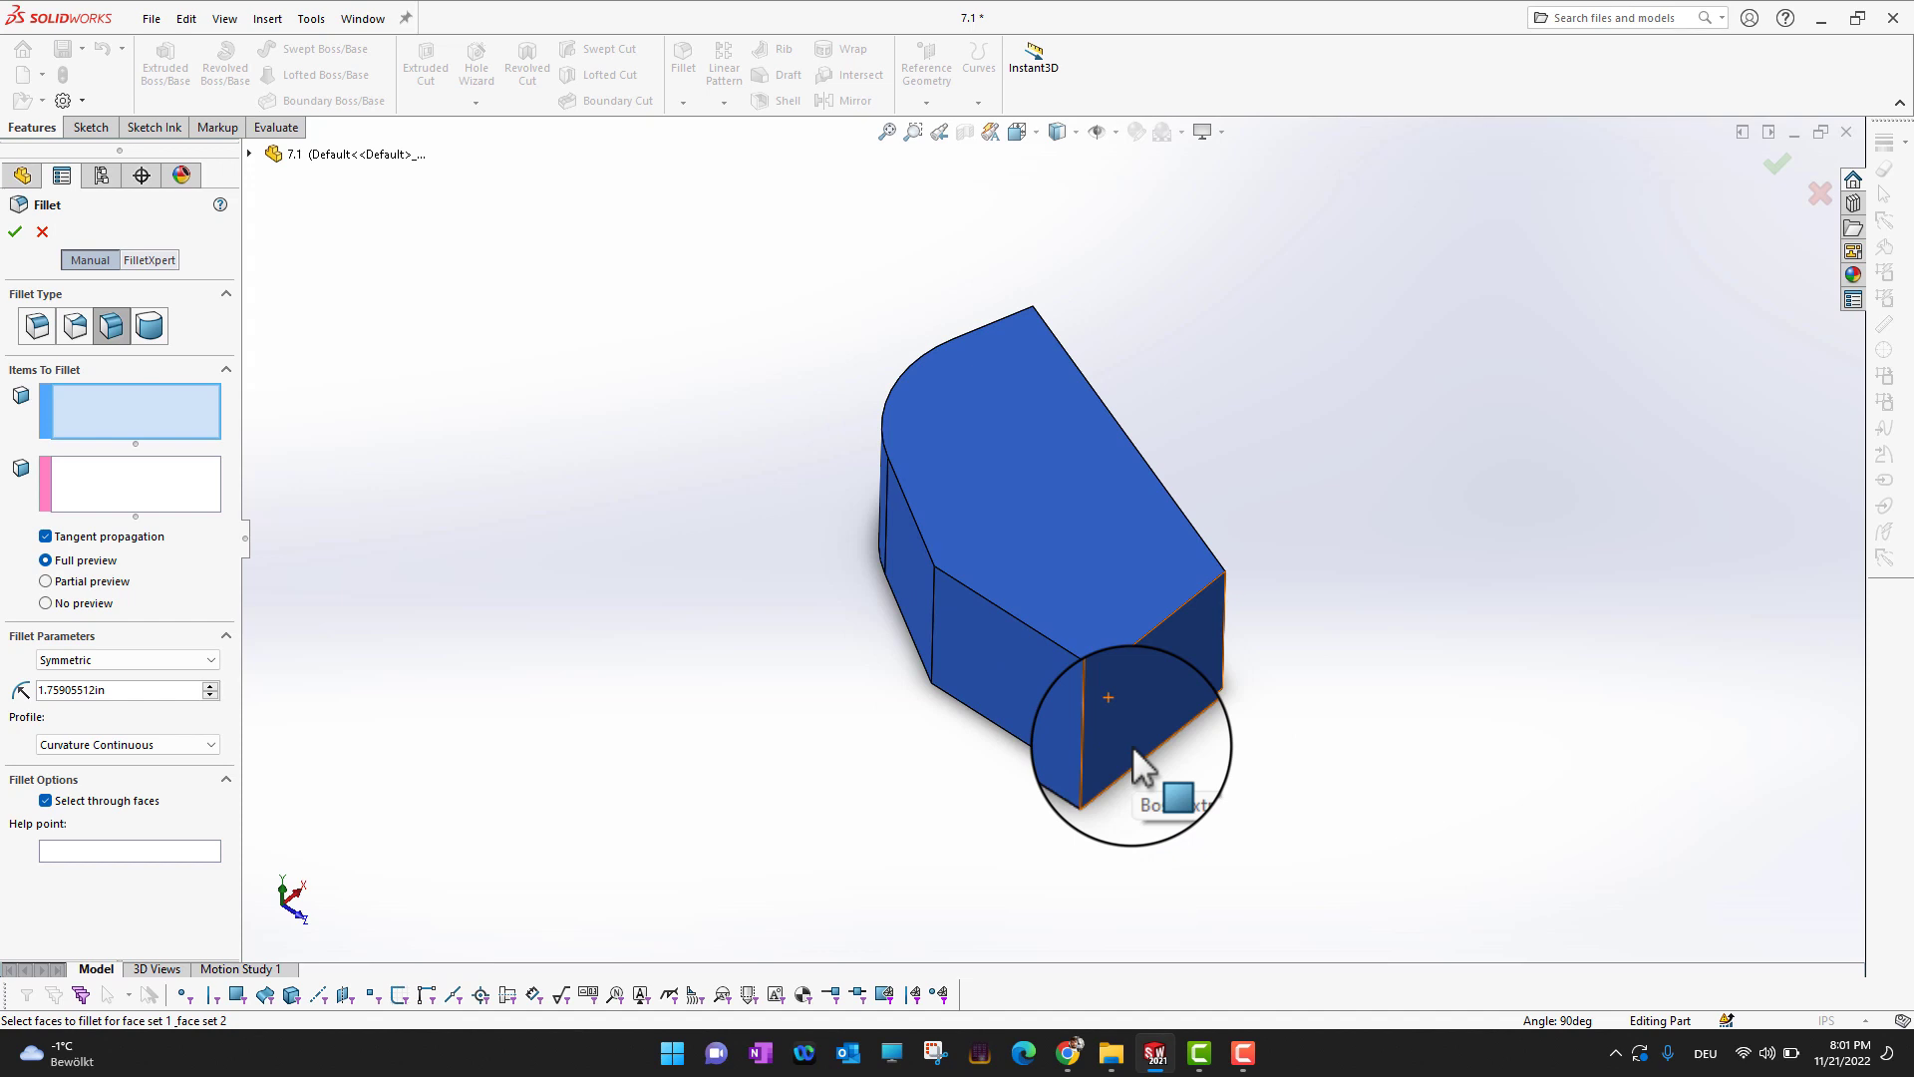
scroll(1132, 745, down, 2)
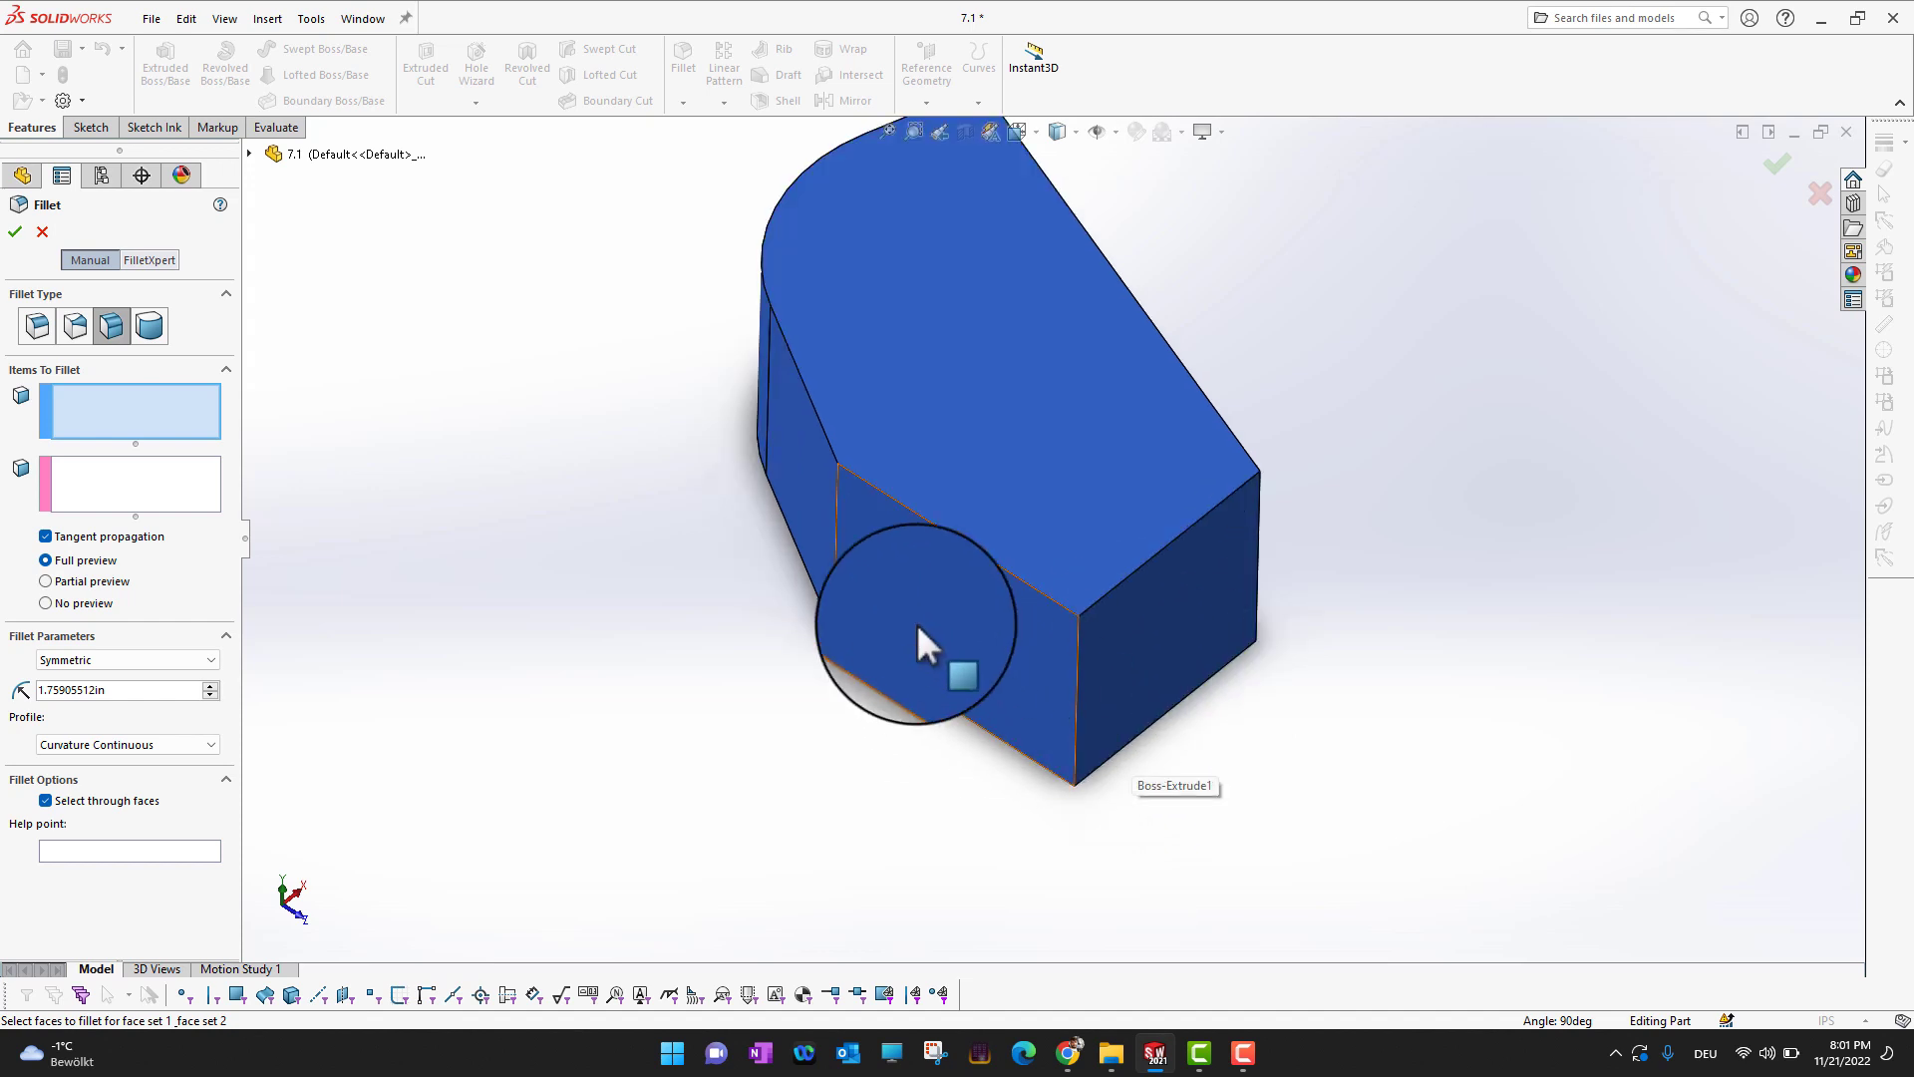
click(1200, 606)
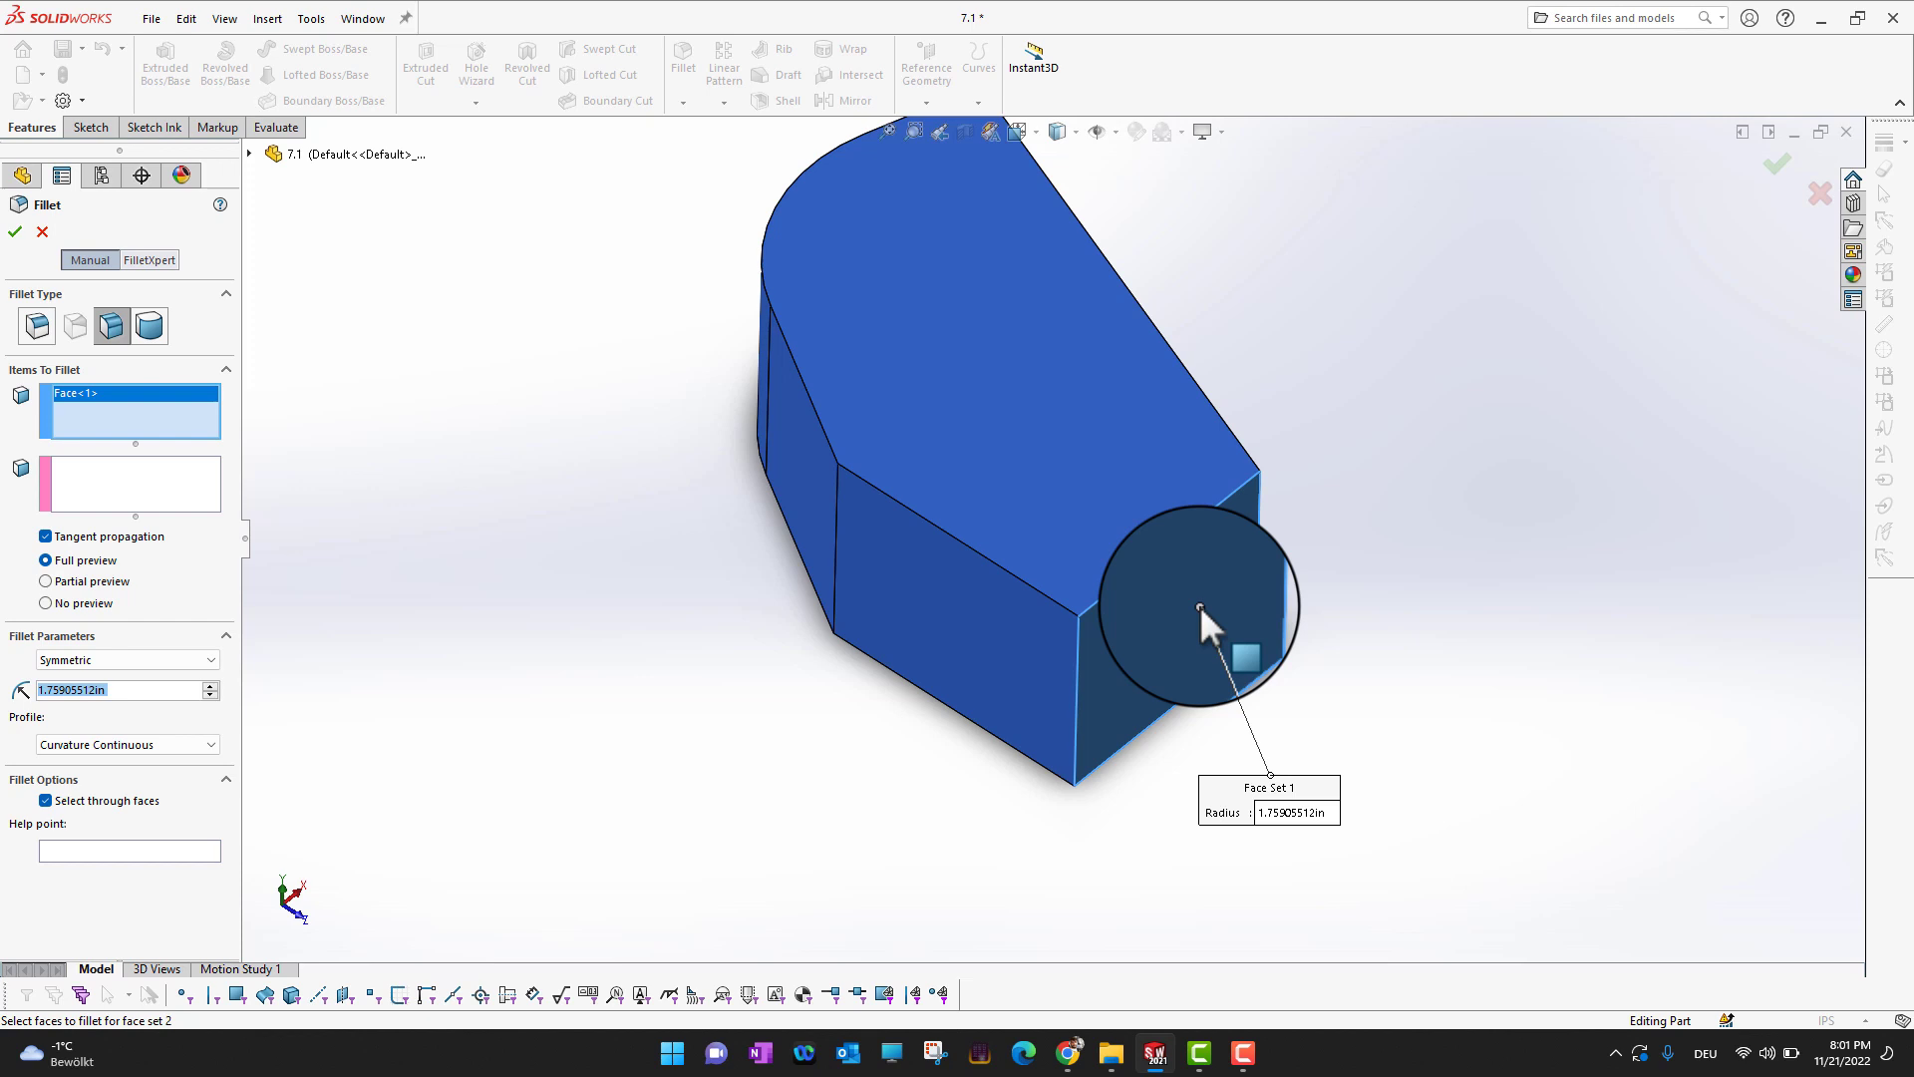
click(195, 491)
click(924, 596)
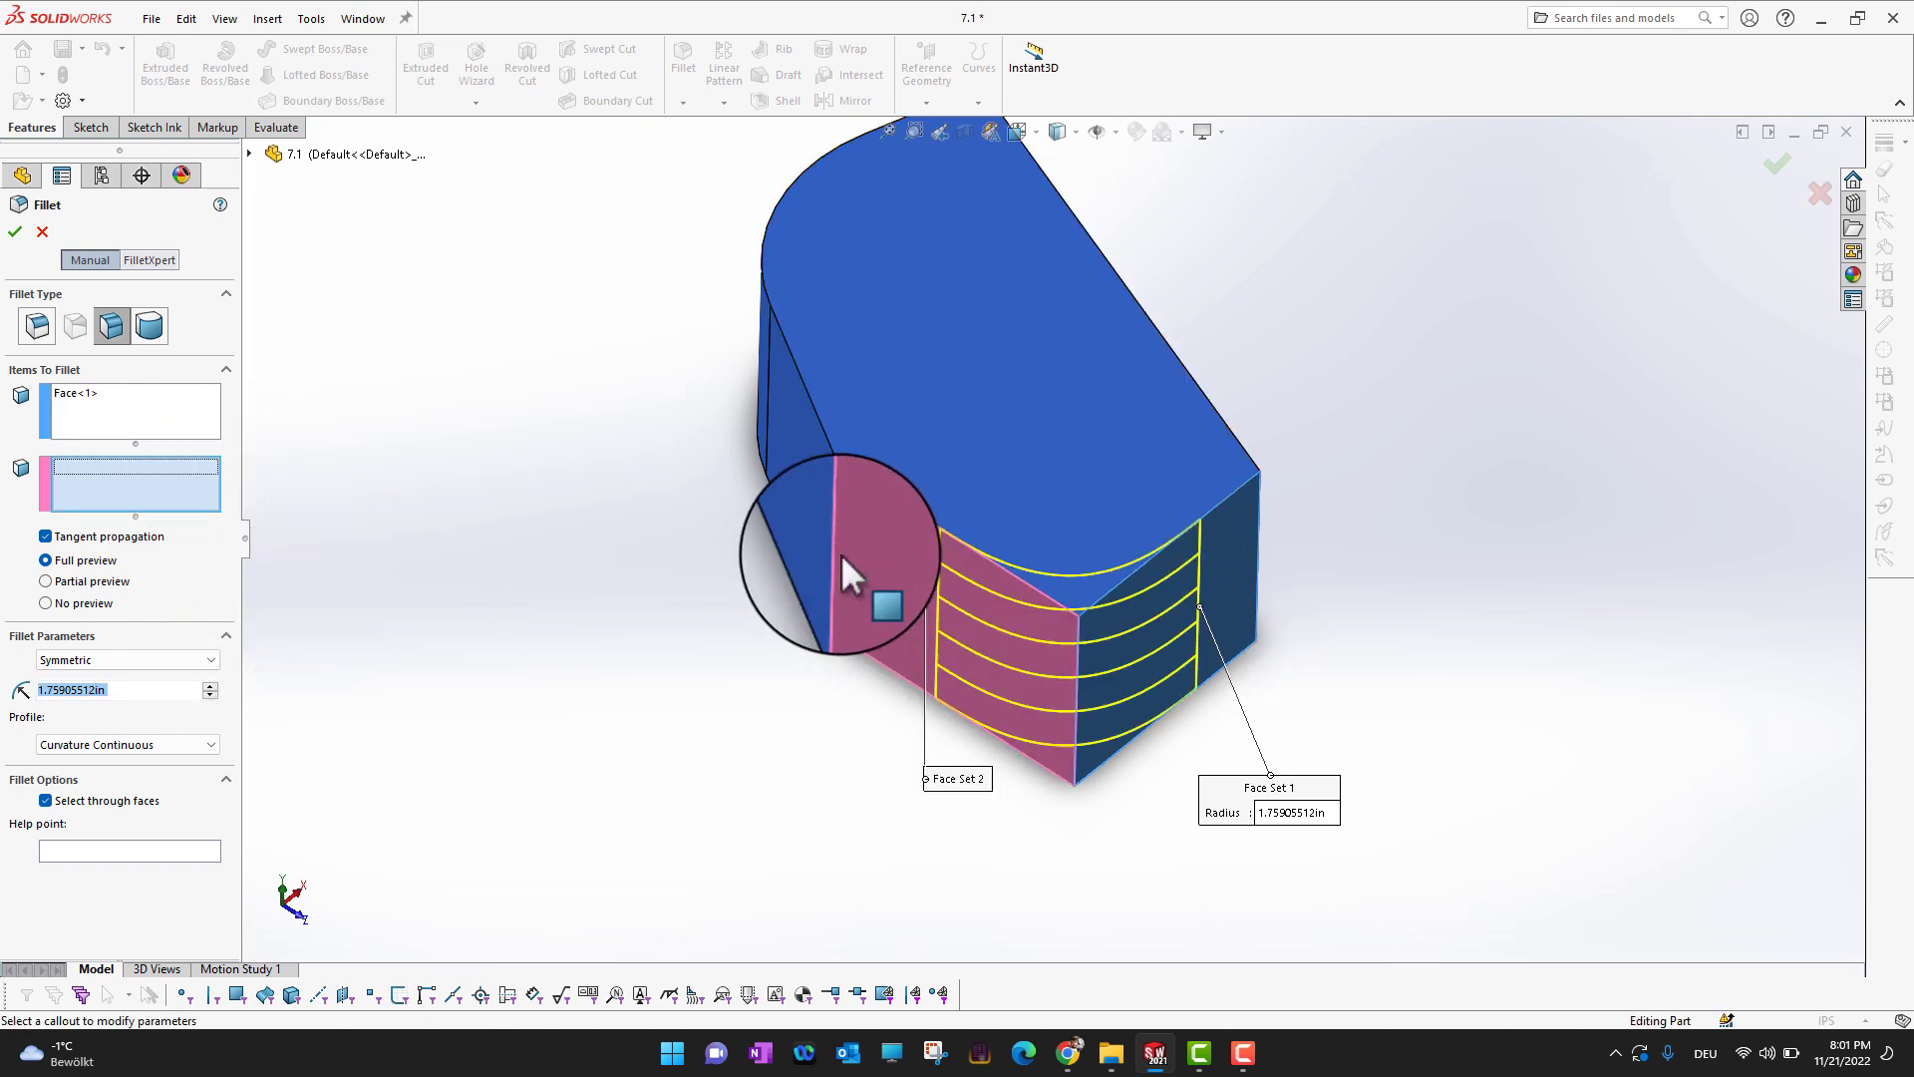
click(810, 476)
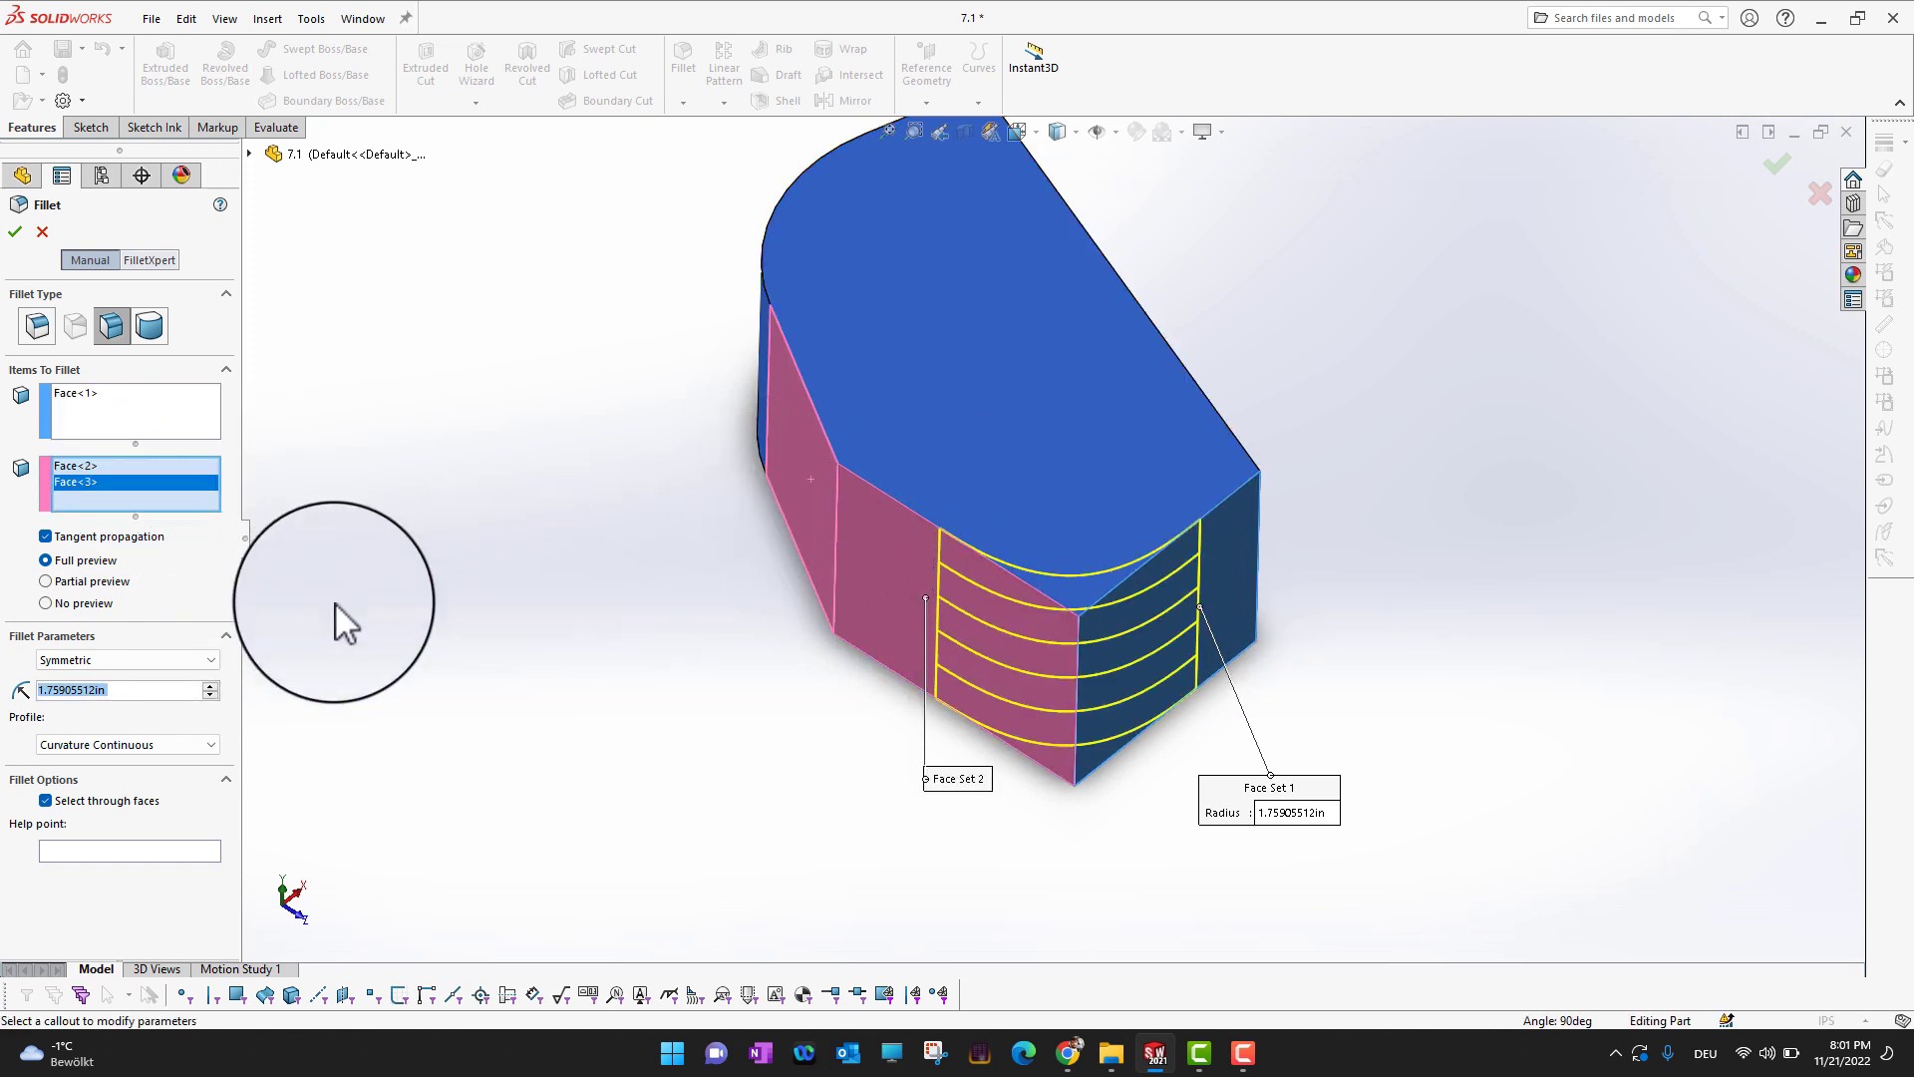
Try radii of 1.95905512 in and 2.05905512 in for the face fillet, and complete it at 2.05905512 in
click(209, 685)
click(207, 686)
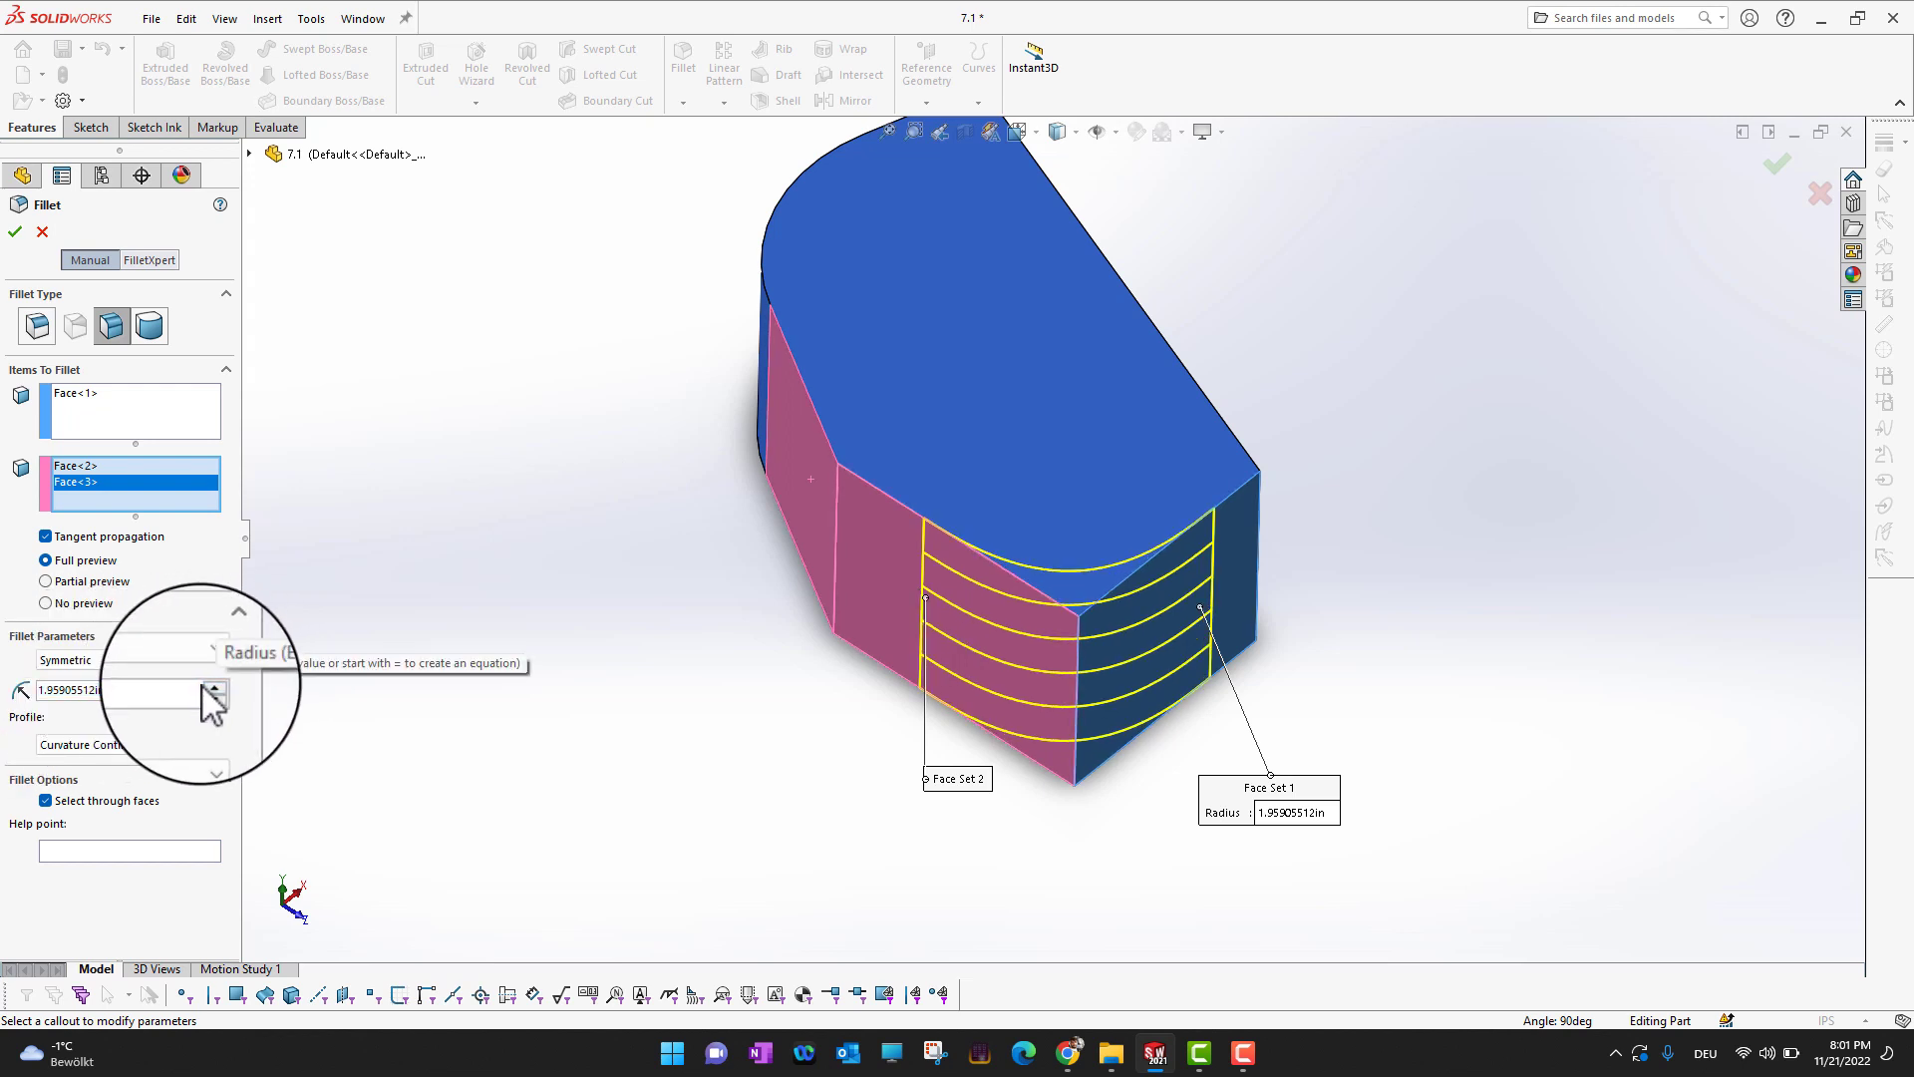
click(206, 686)
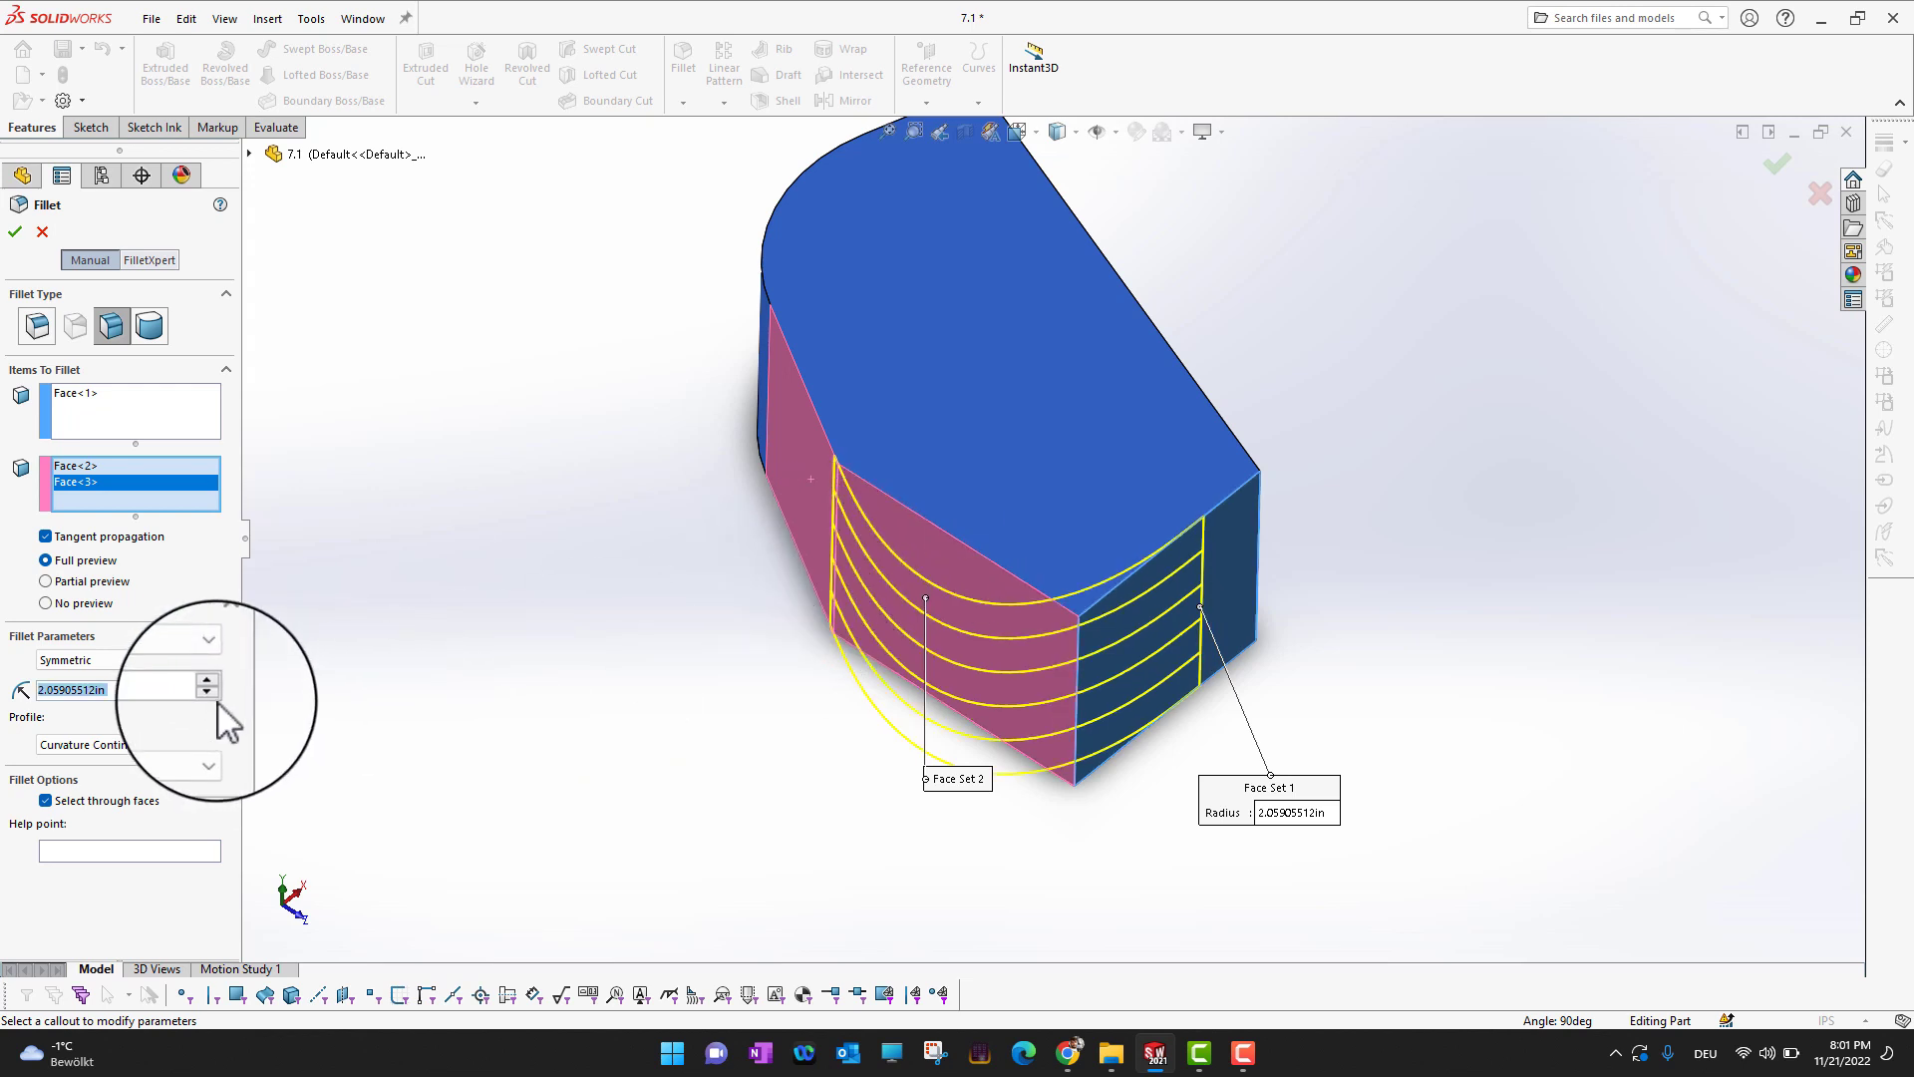
click(208, 693)
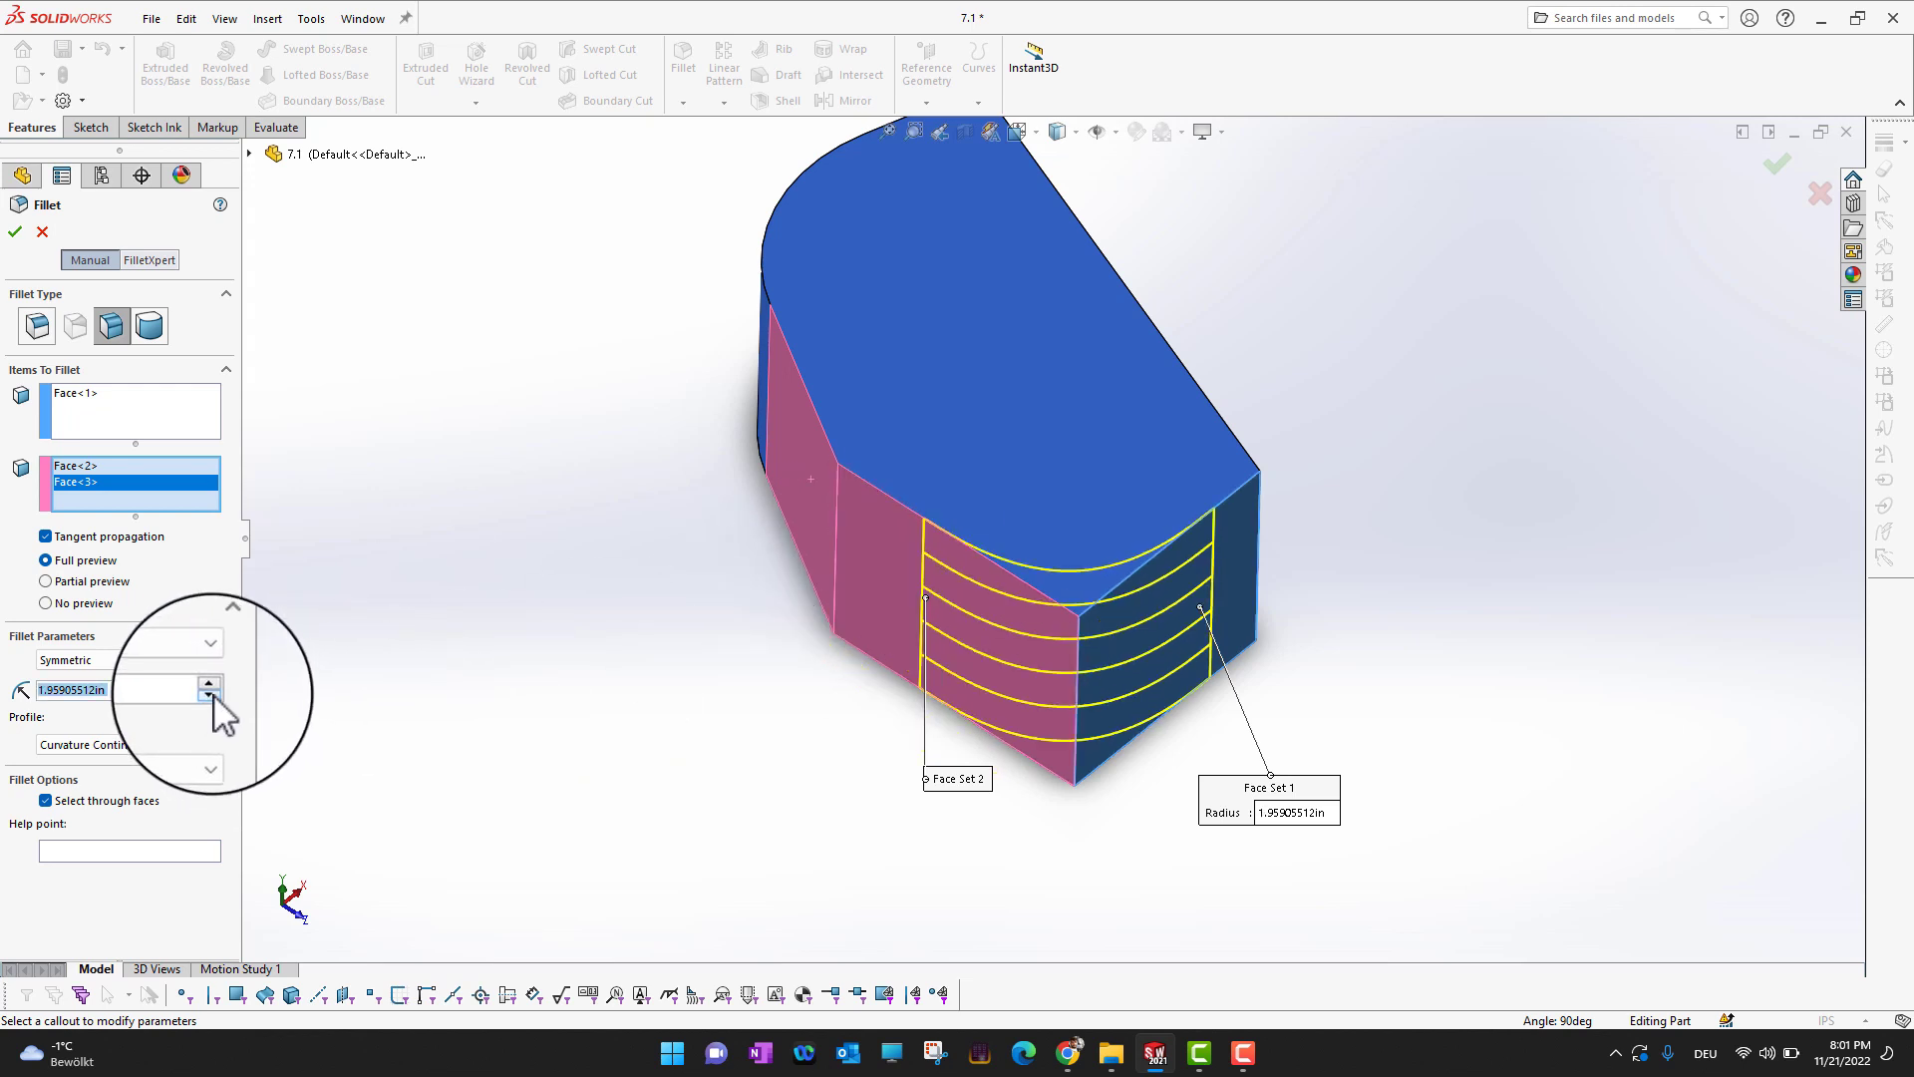
click(206, 686)
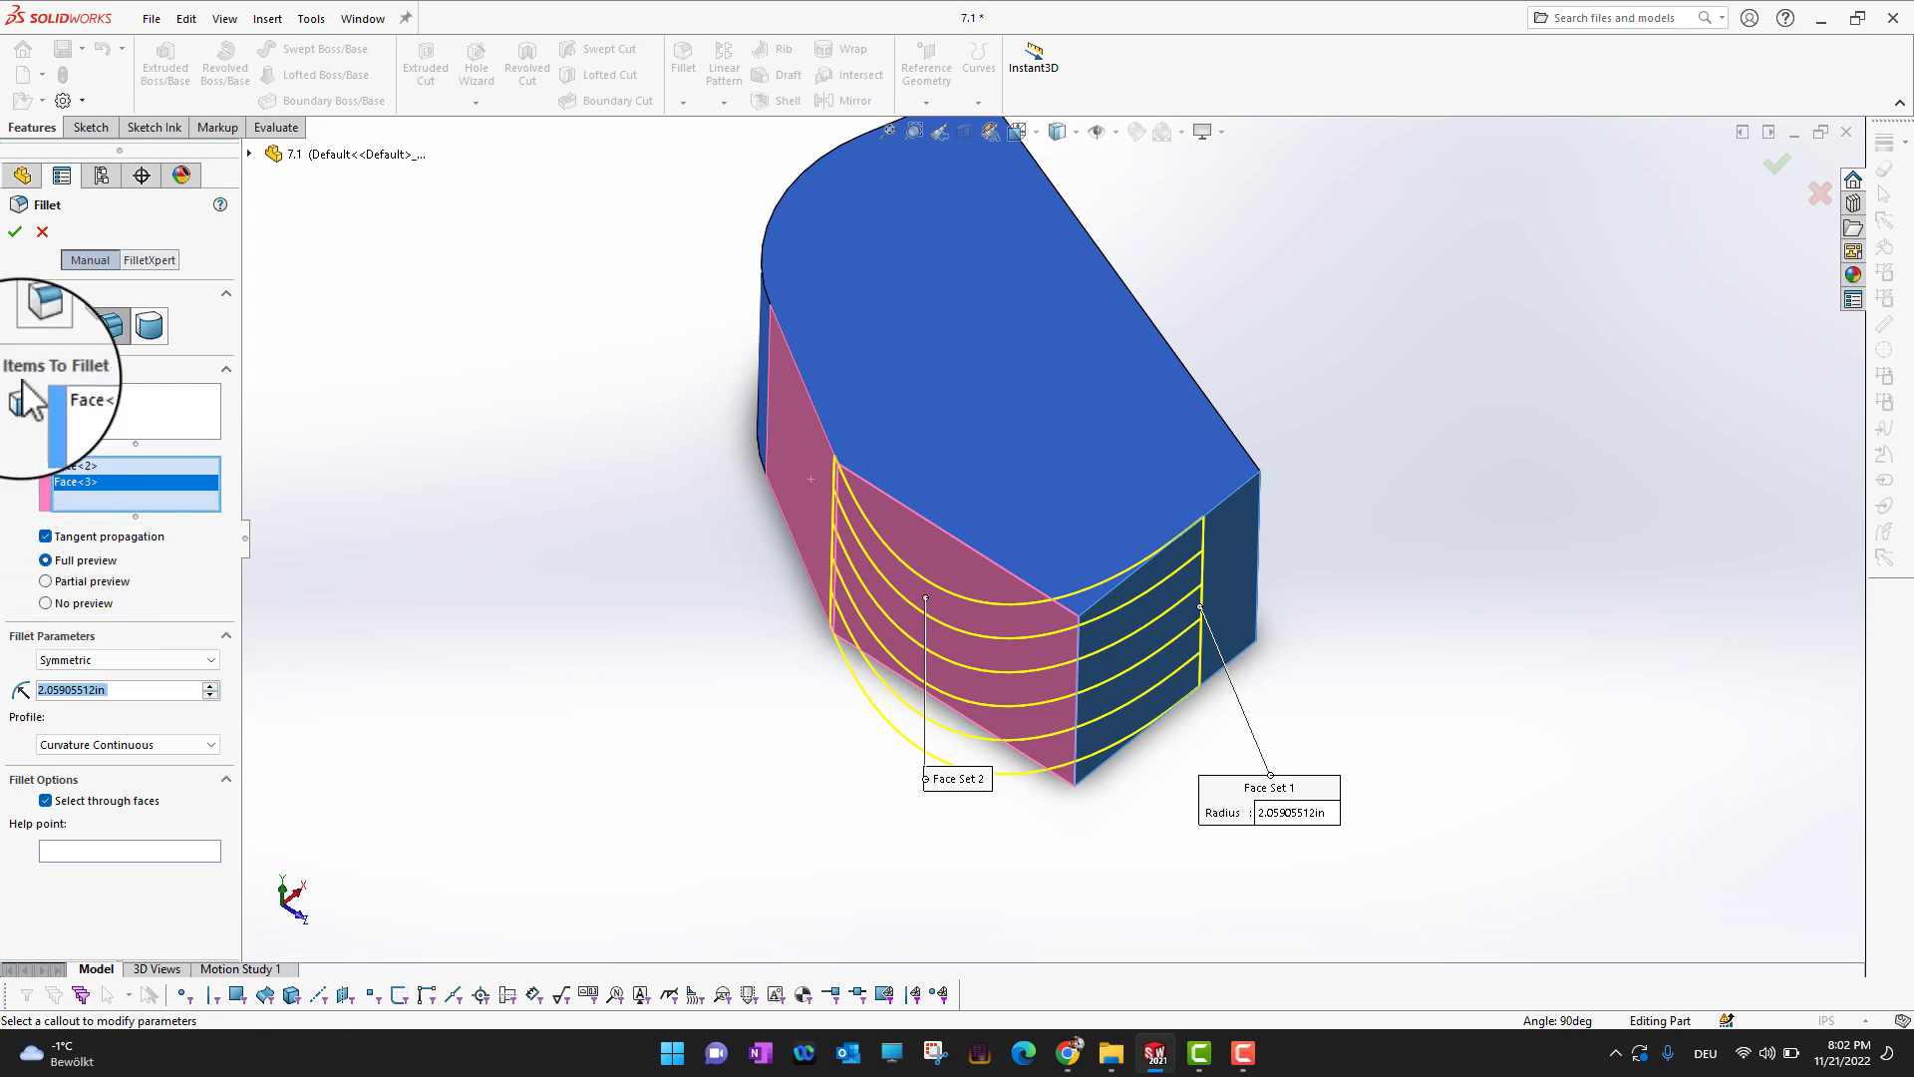
click(15, 231)
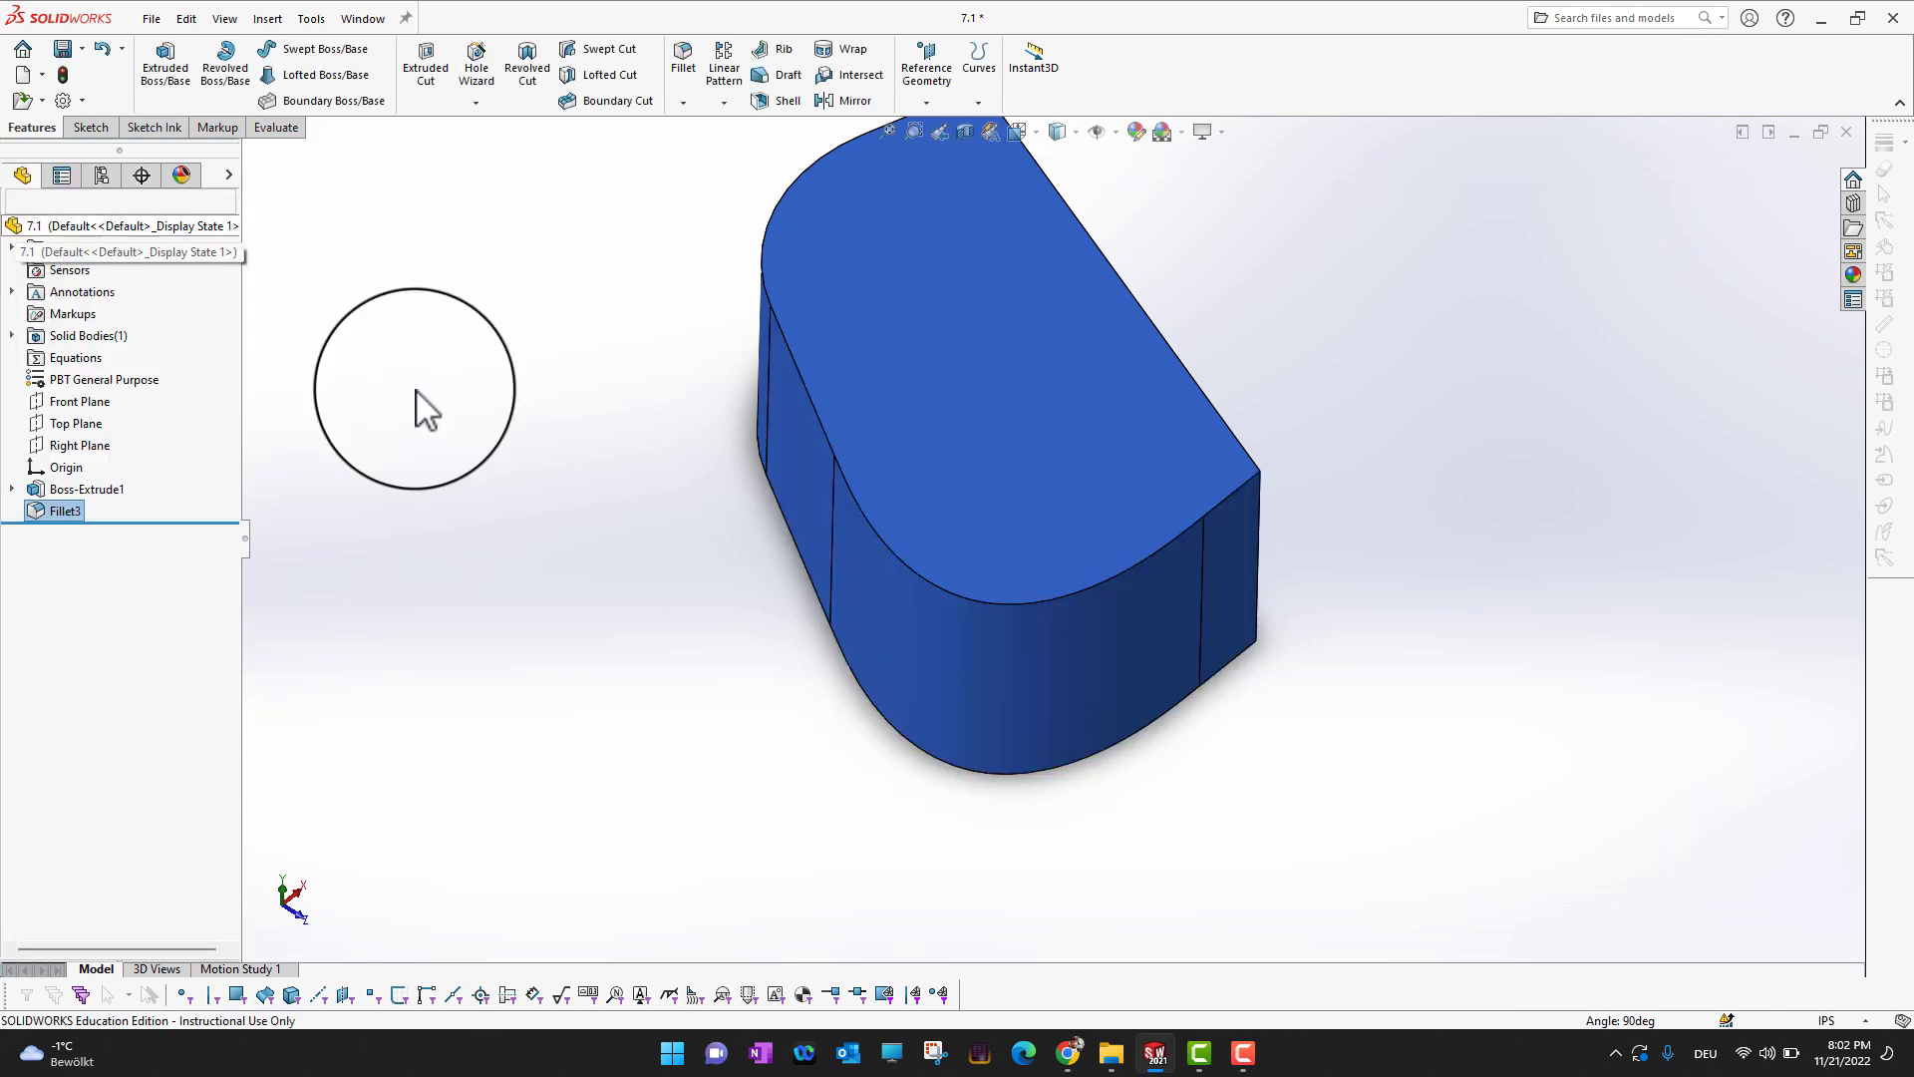
Undo the face fillet
mouse_move(1453, 893)
middle_down()
mouse_move(1493, 758)
mouse_move(1312, 830)
mouse_move(1491, 910)
mouse_move(1415, 914)
mouse_move(1419, 894)
middle_up()
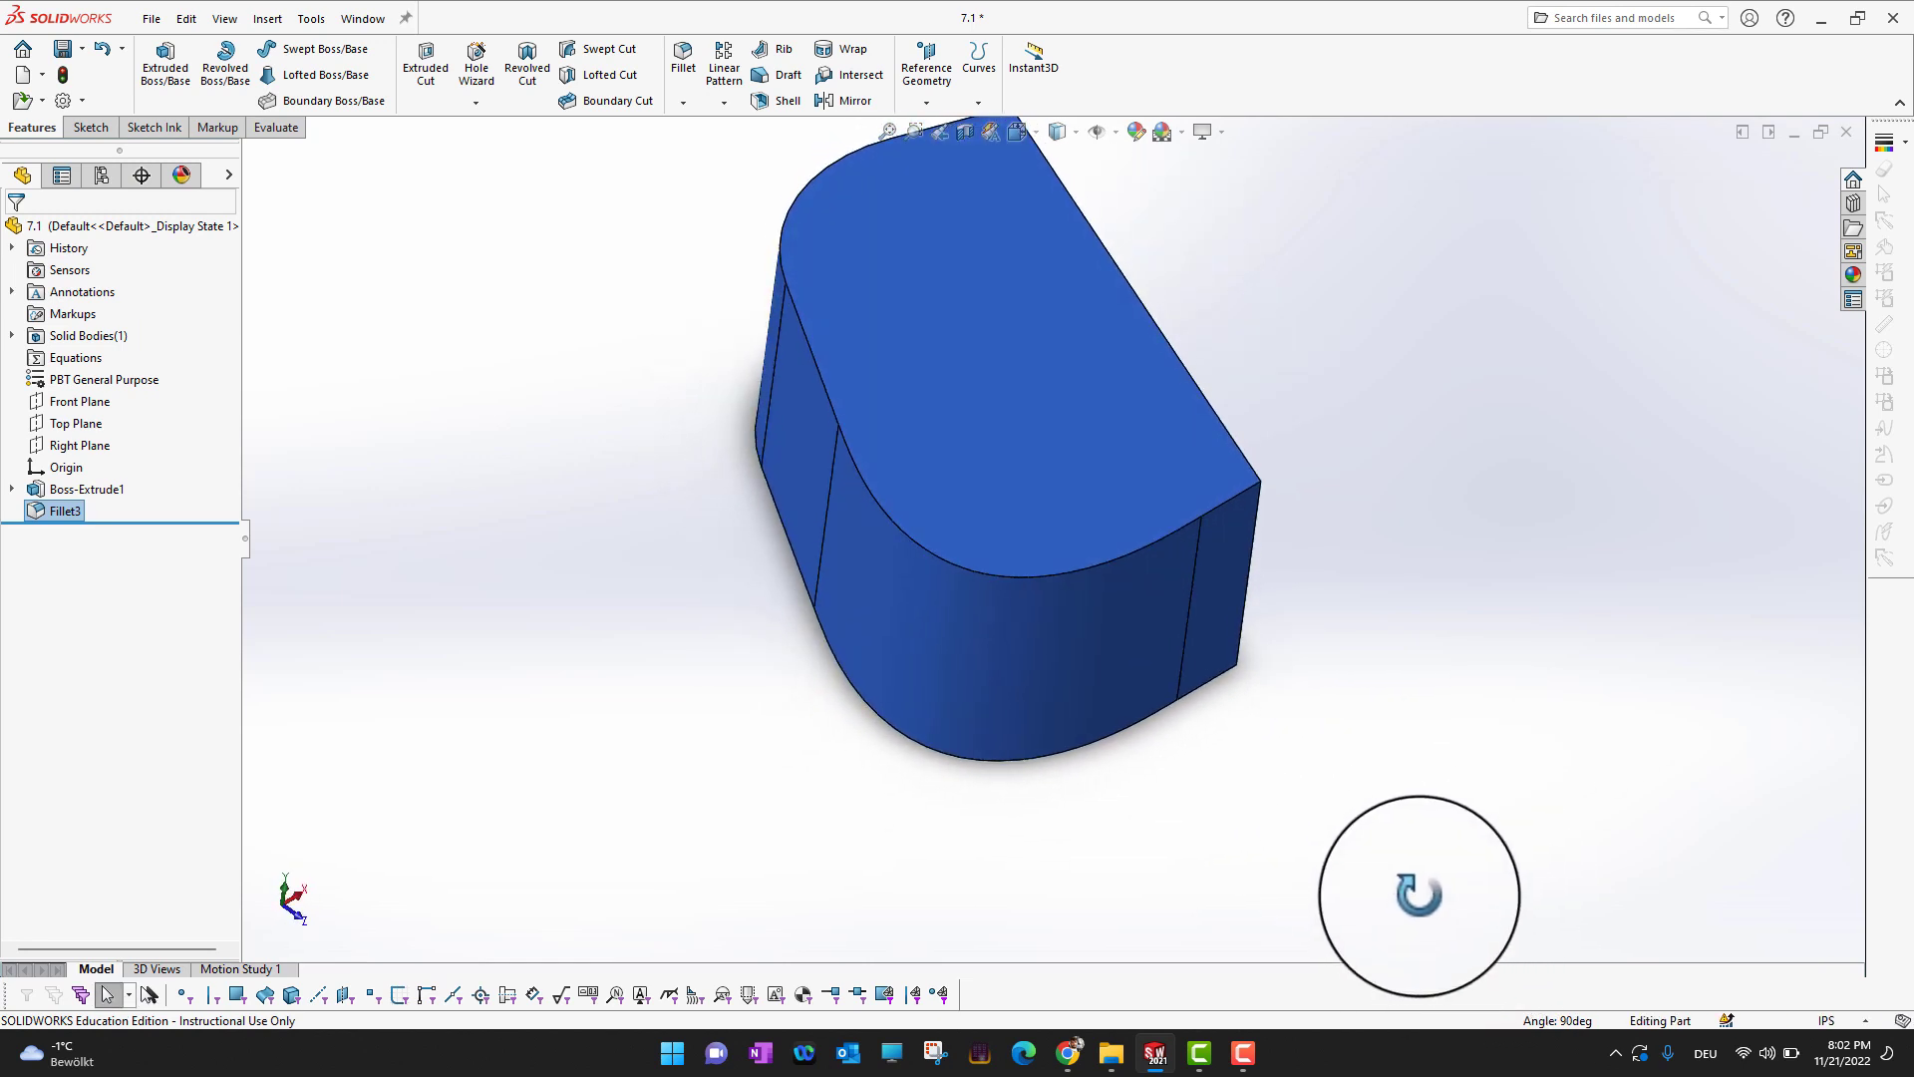
key(ctrl+z)
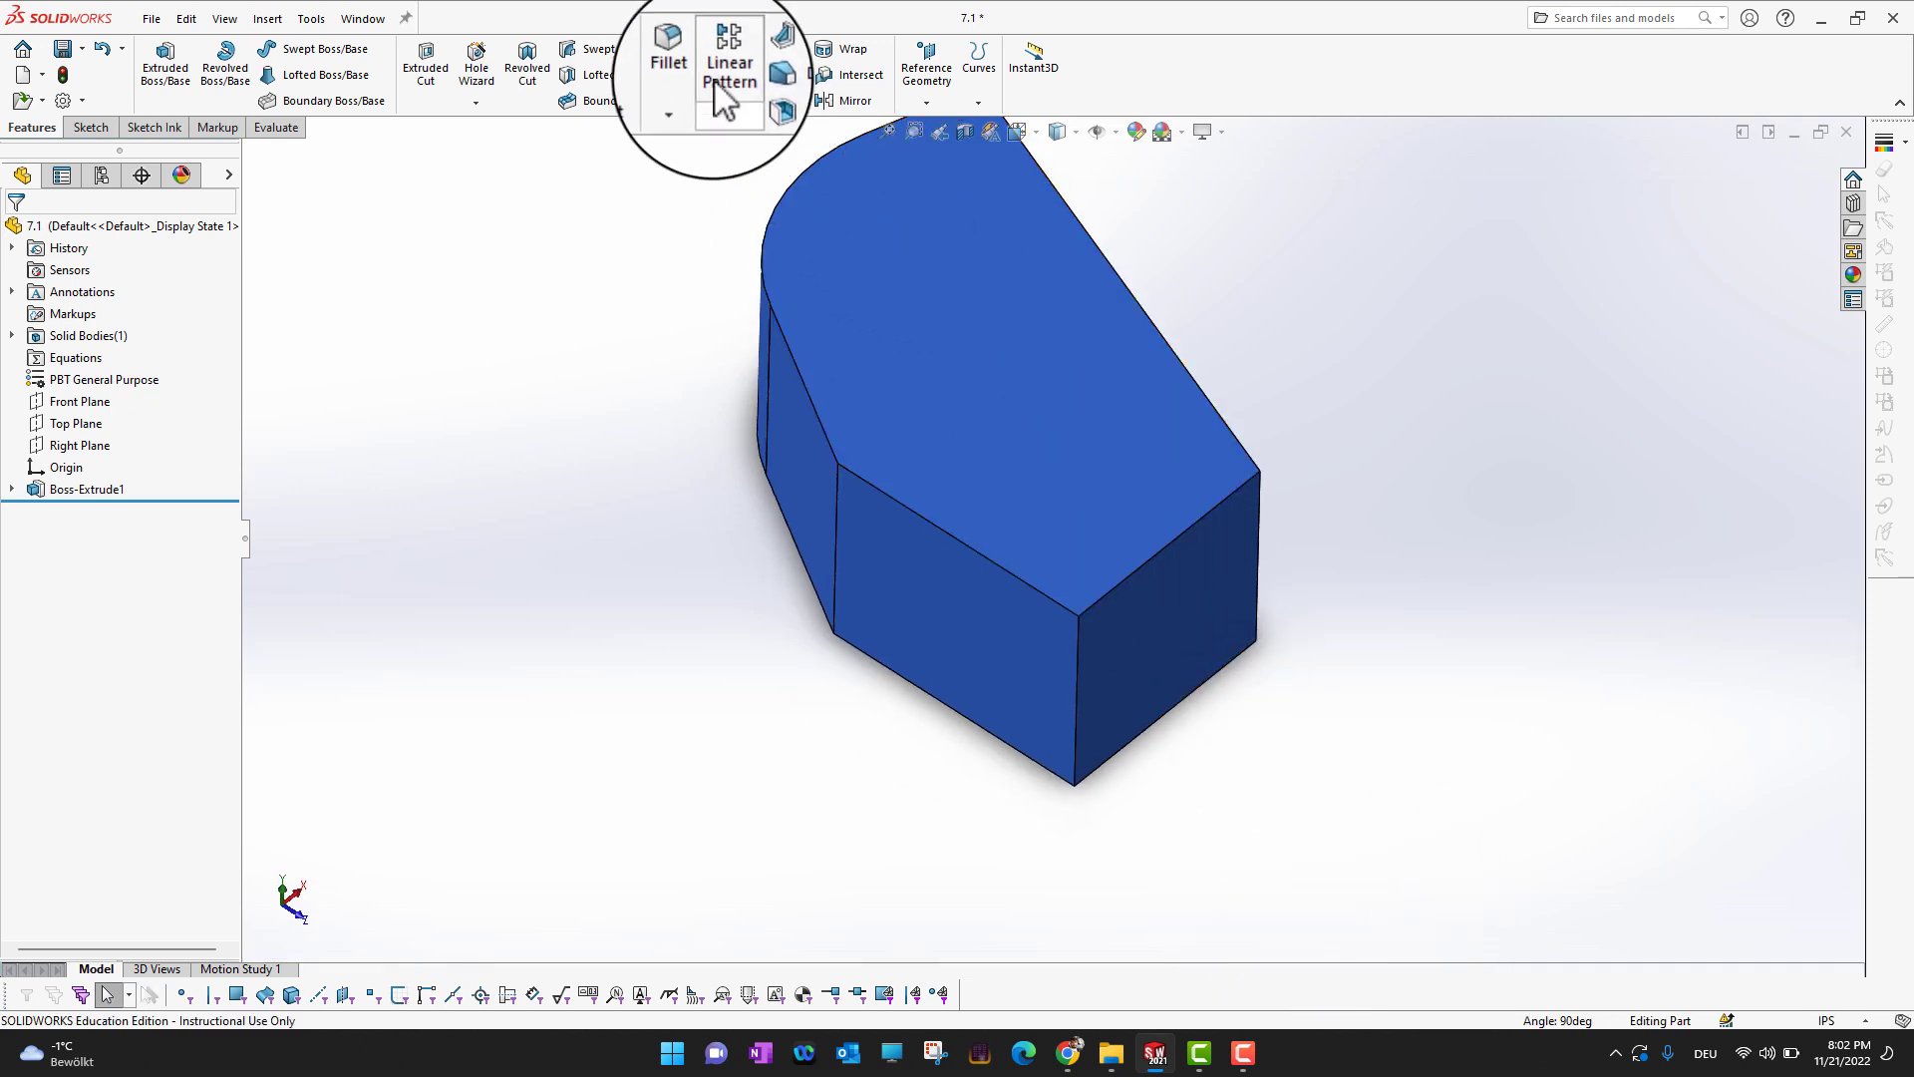
Start a full round fillet with the long straight side face as the first side face set
click(686, 65)
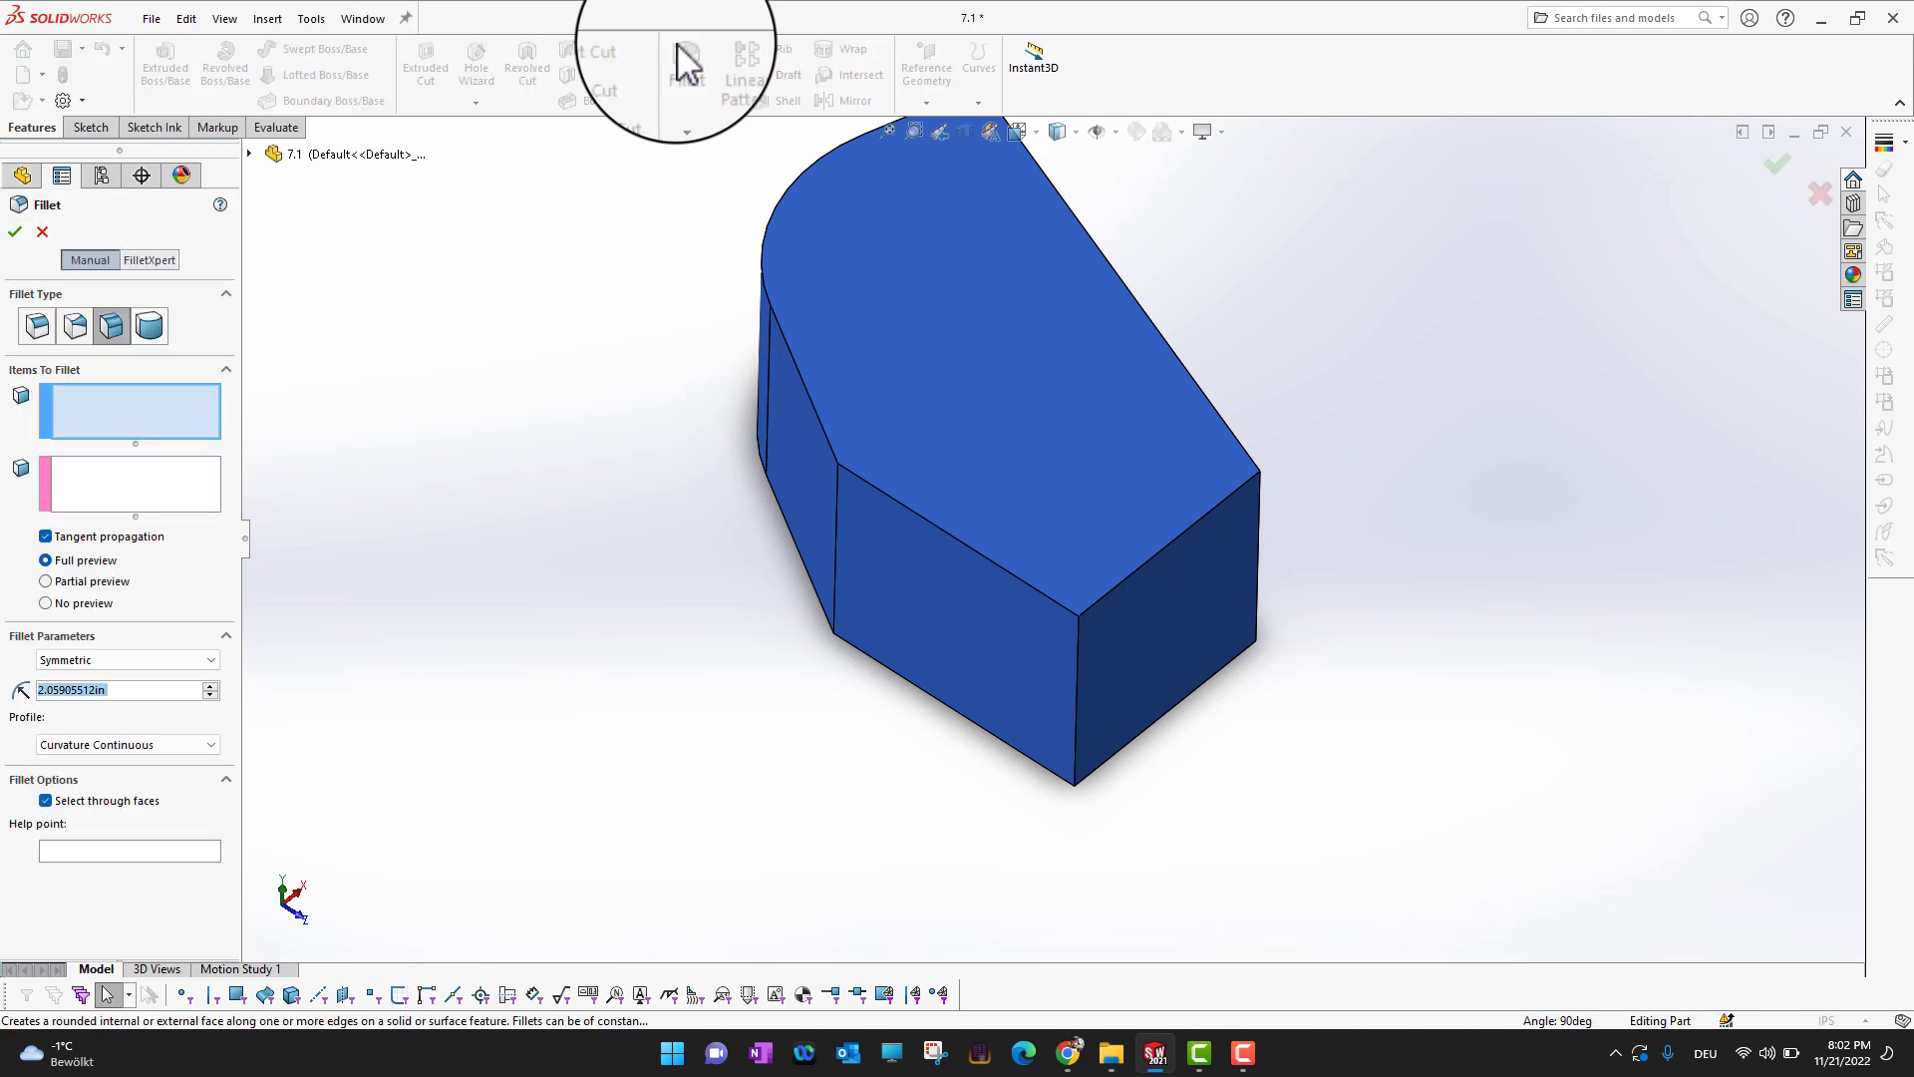
click(140, 331)
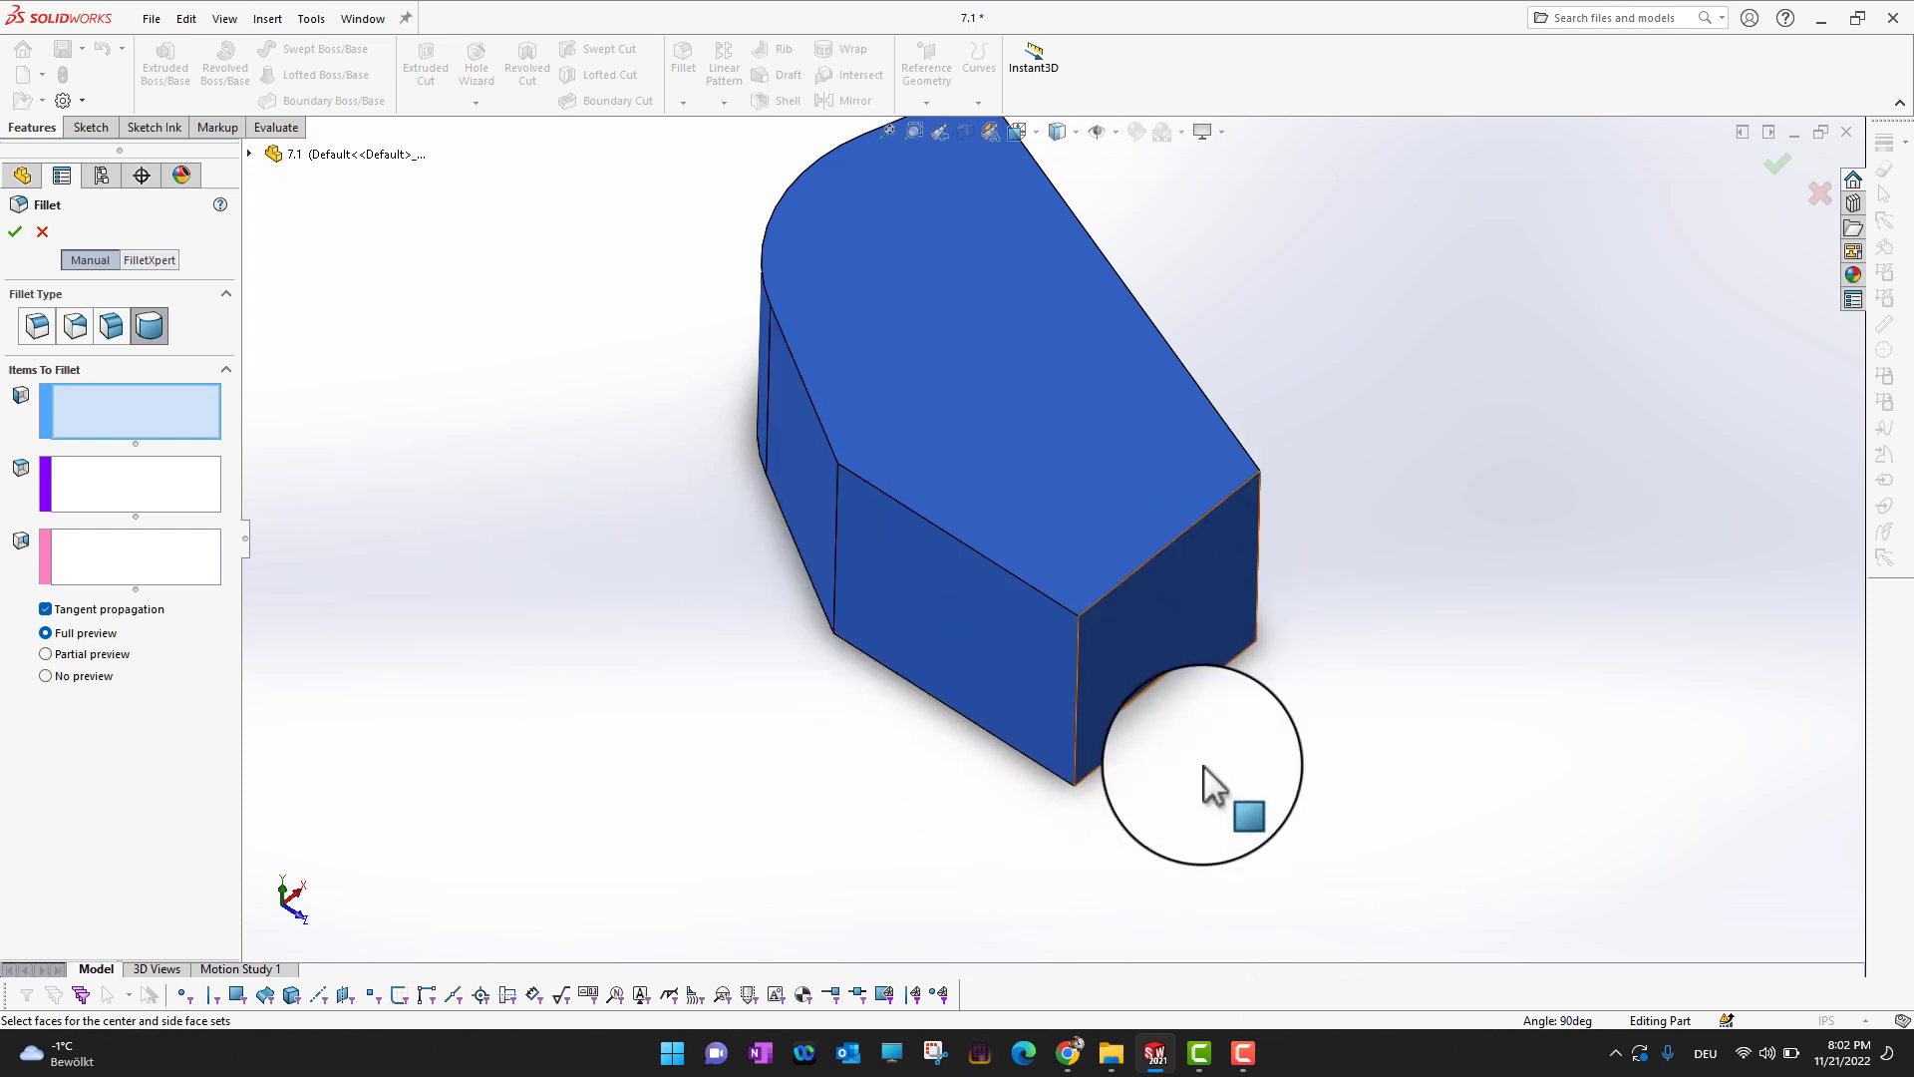
middle_drag(1346, 795, 1307, 815)
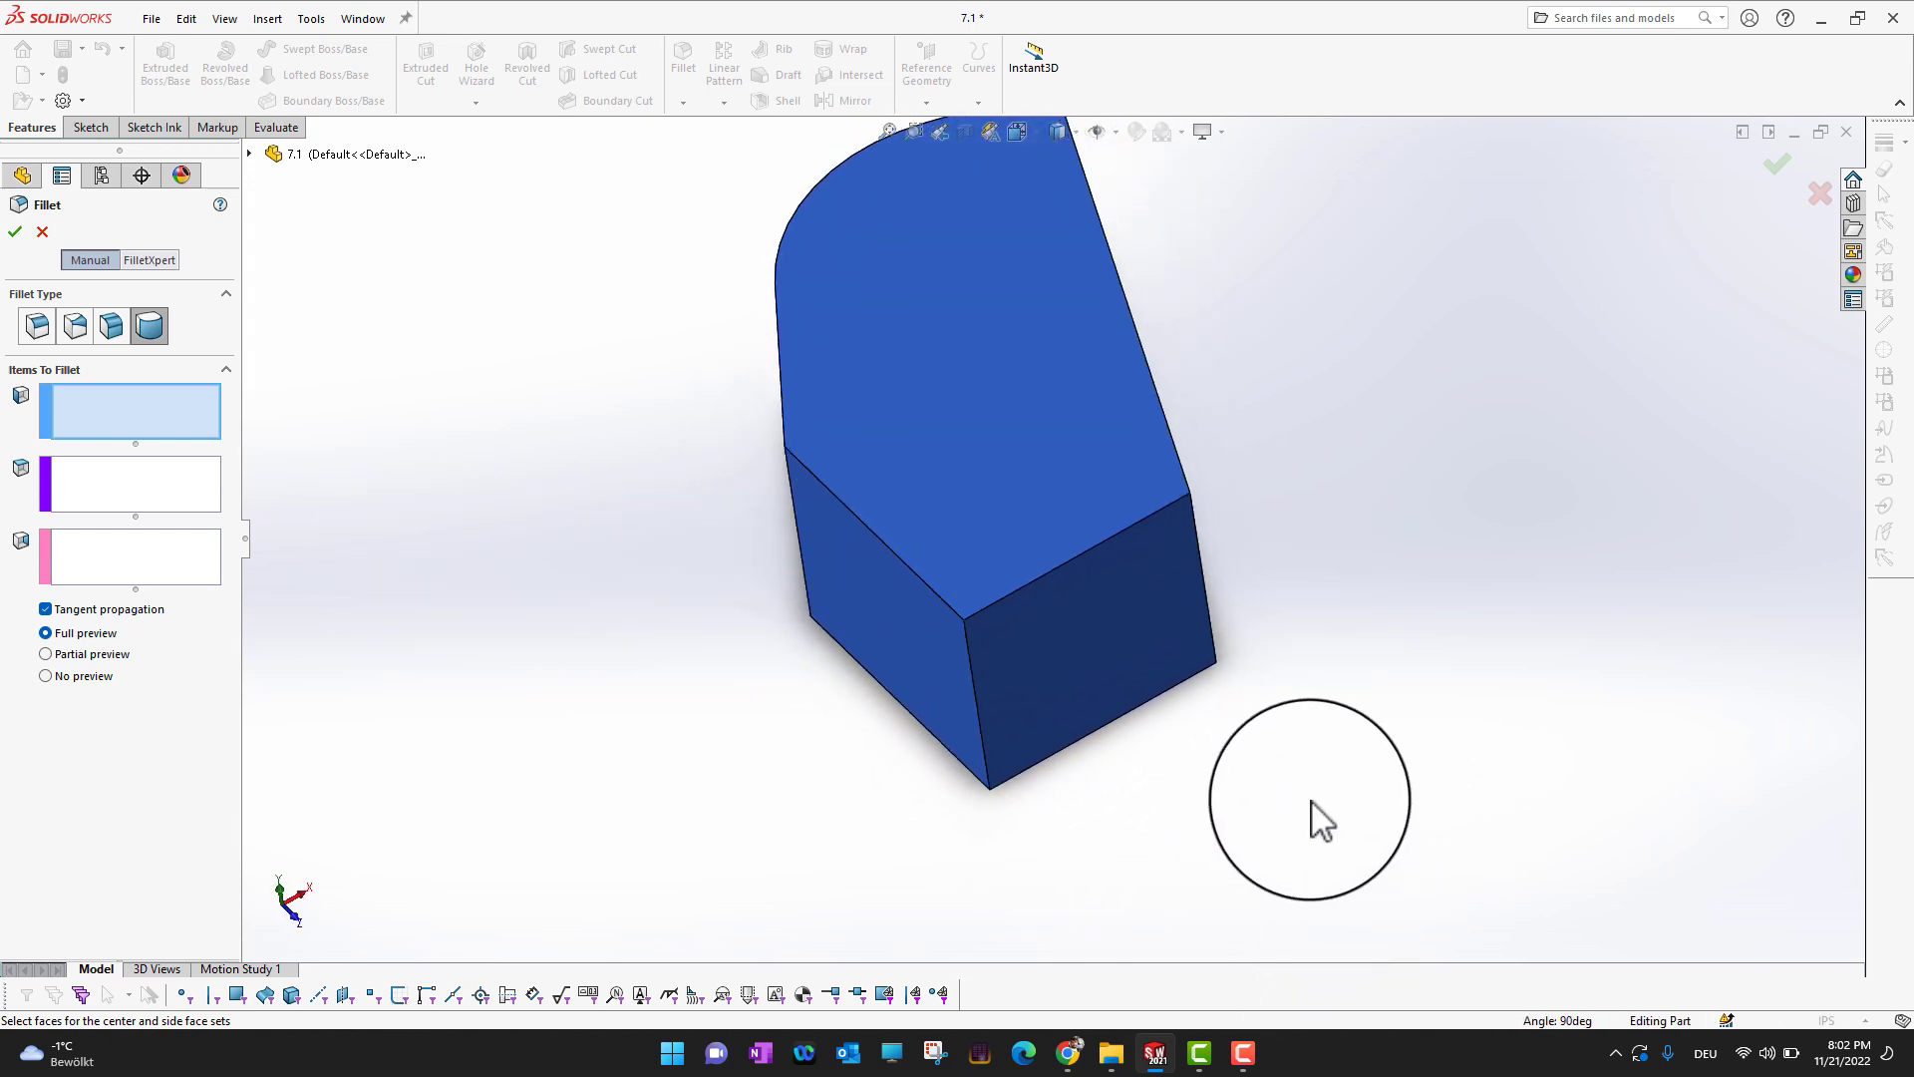
middle_drag(1299, 594, 1182, 586)
click(1143, 546)
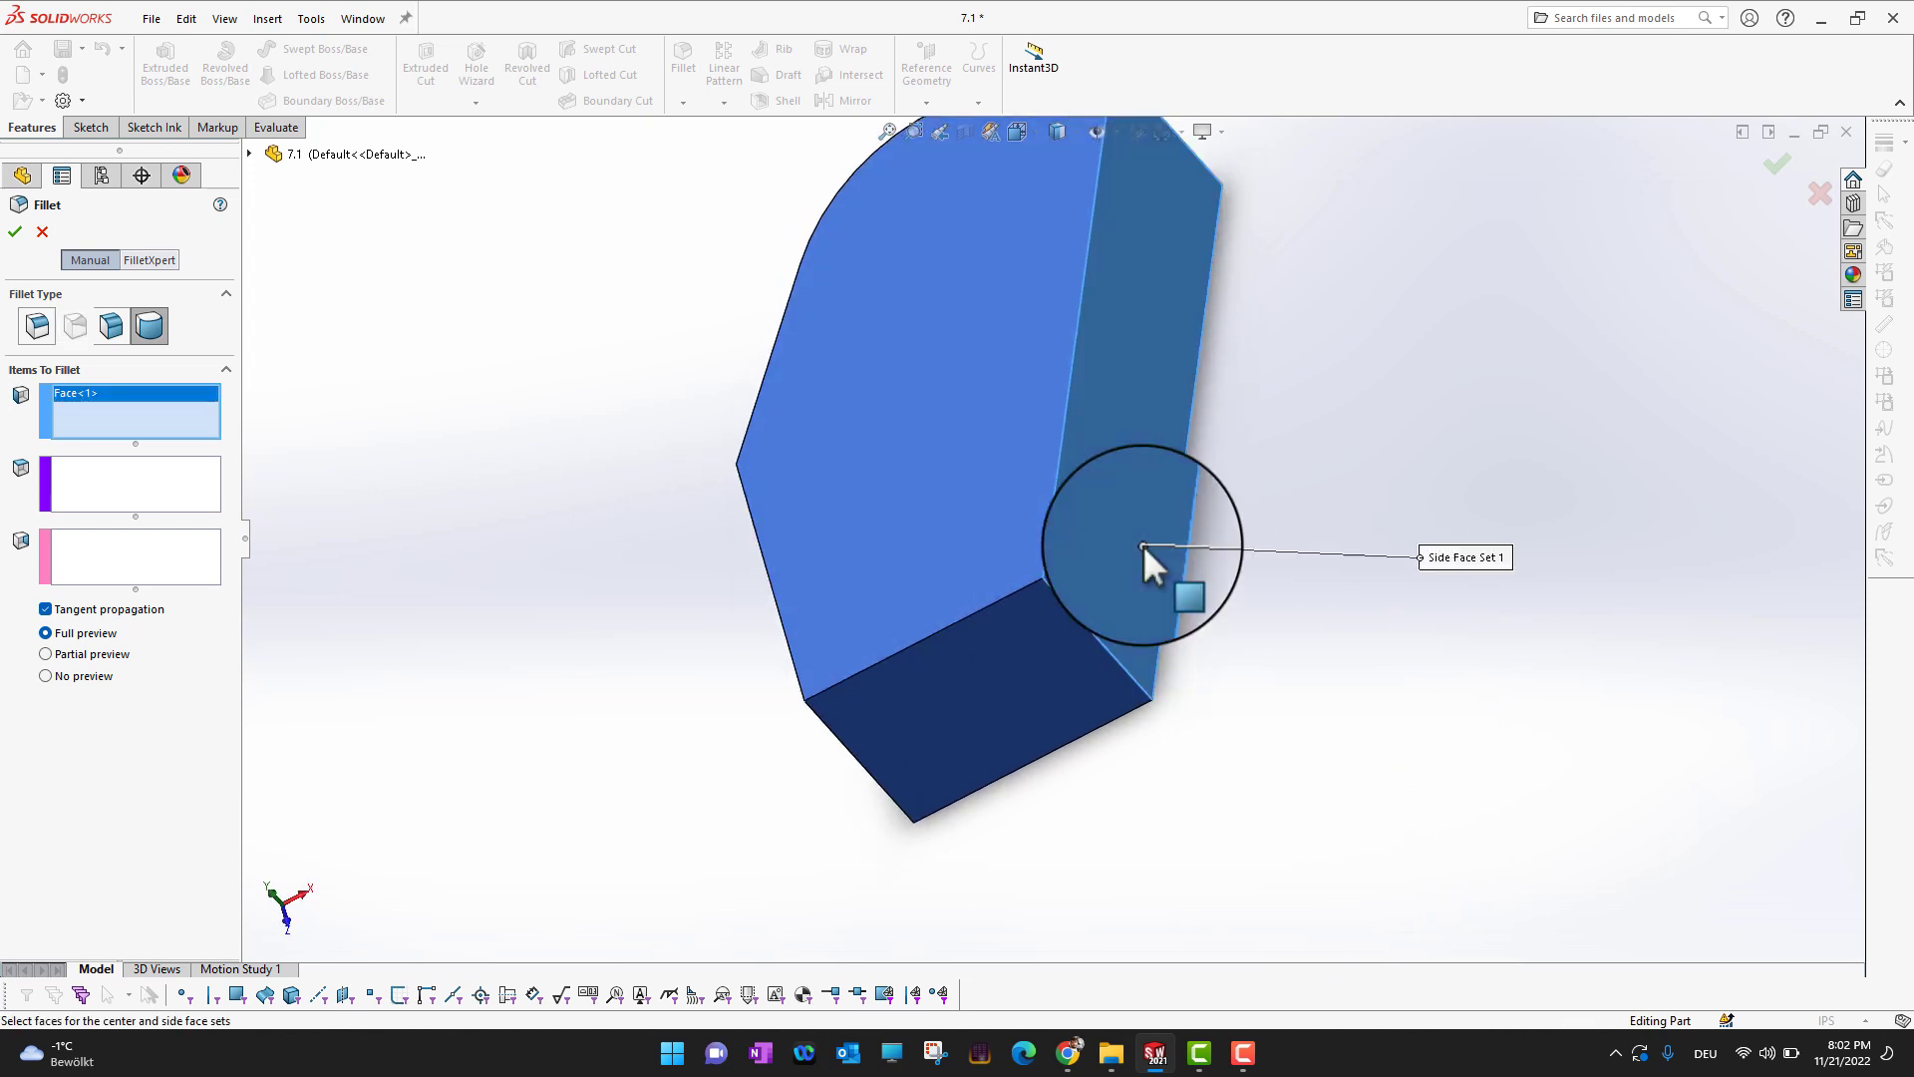
Assign the flat end face as the center face set and the short side face across from the long one as side face set 2
middle_drag(1205, 820, 1276, 738)
click(145, 477)
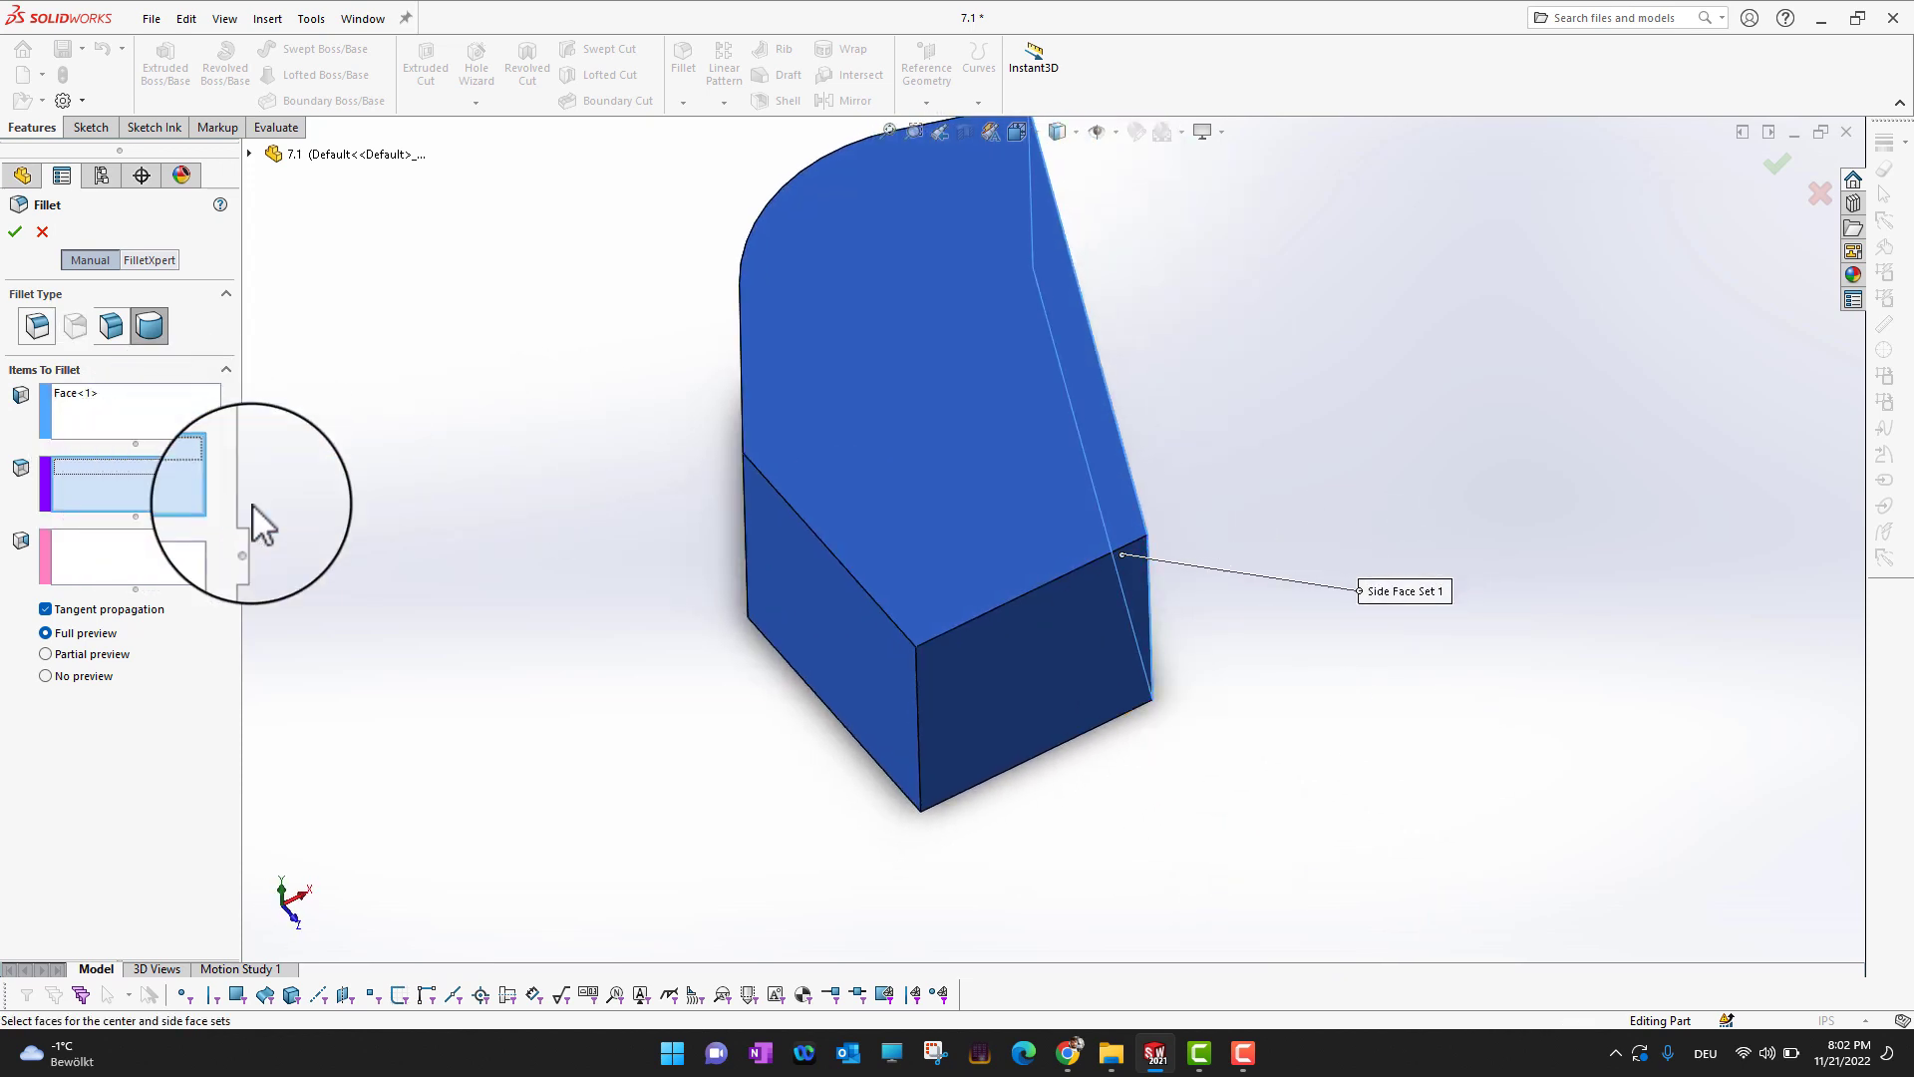
click(1059, 686)
middle_drag(551, 743, 588, 726)
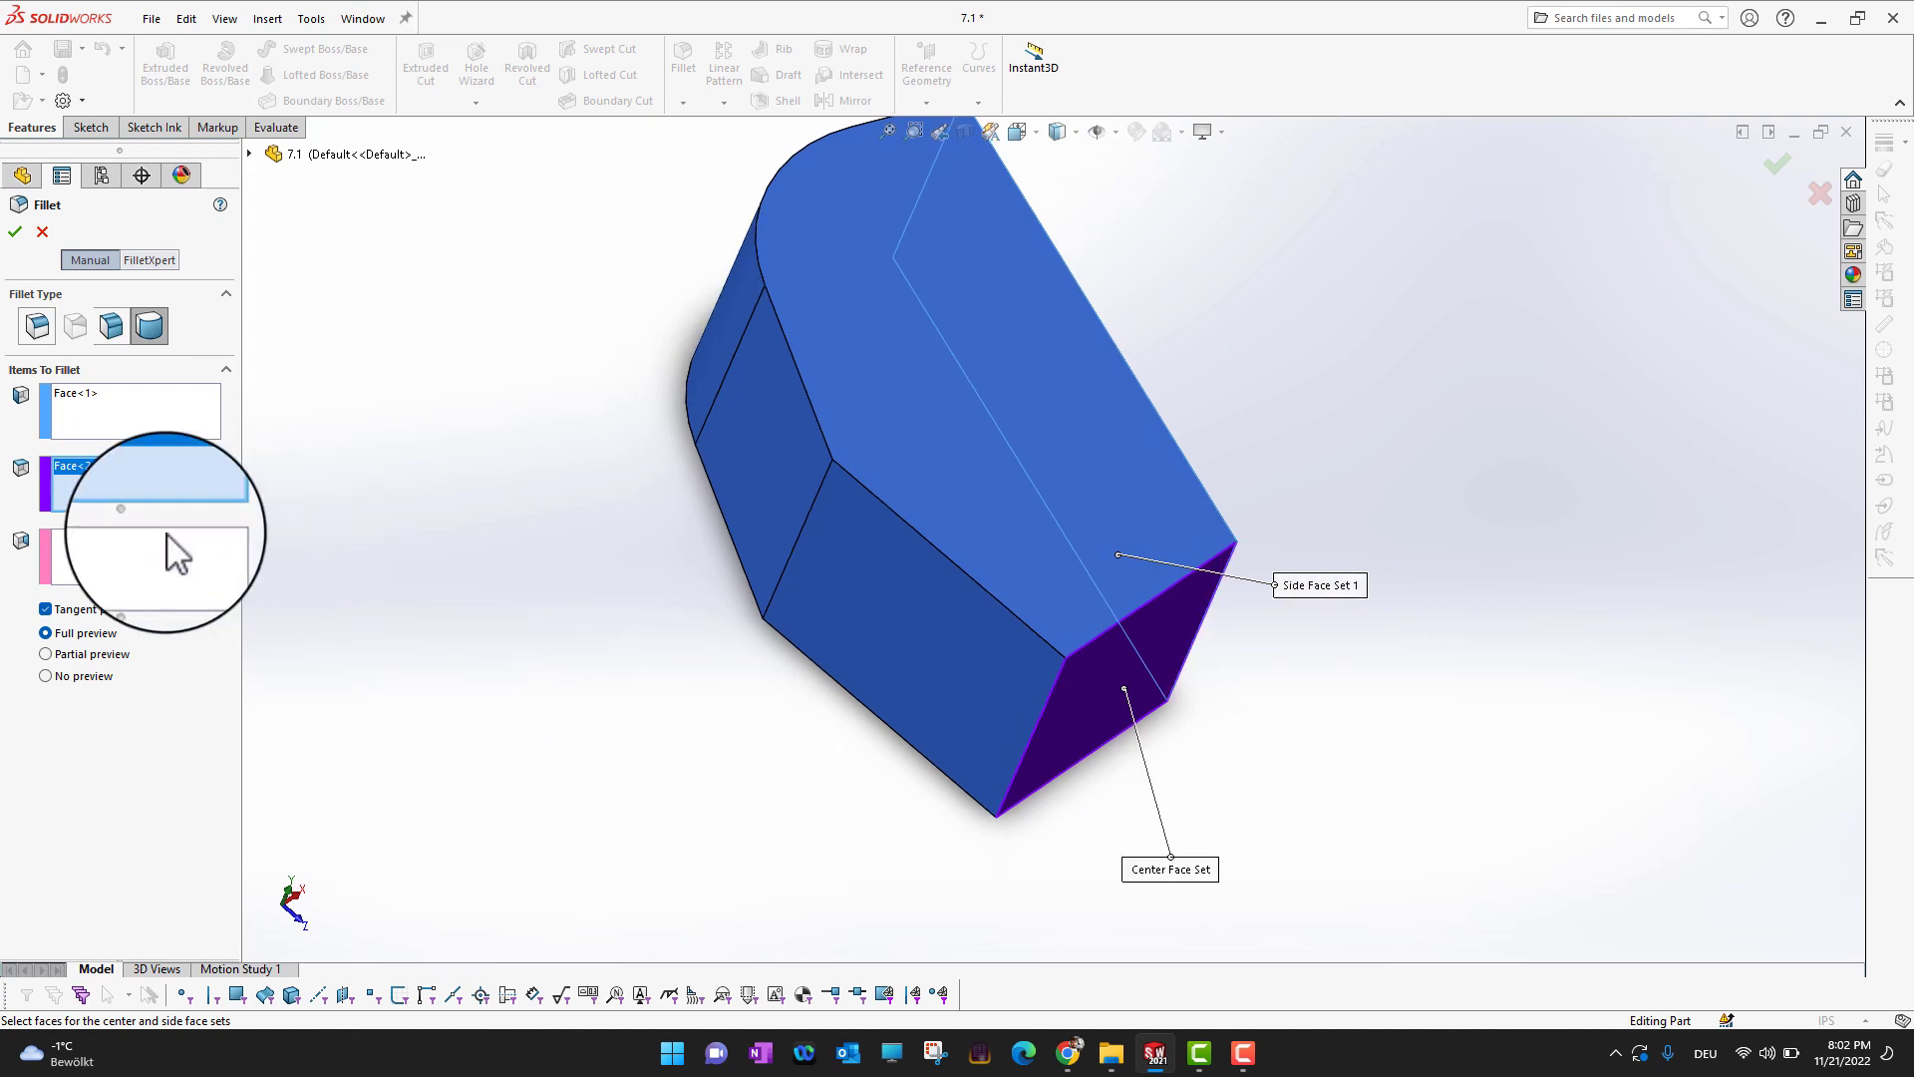
click(175, 553)
click(922, 678)
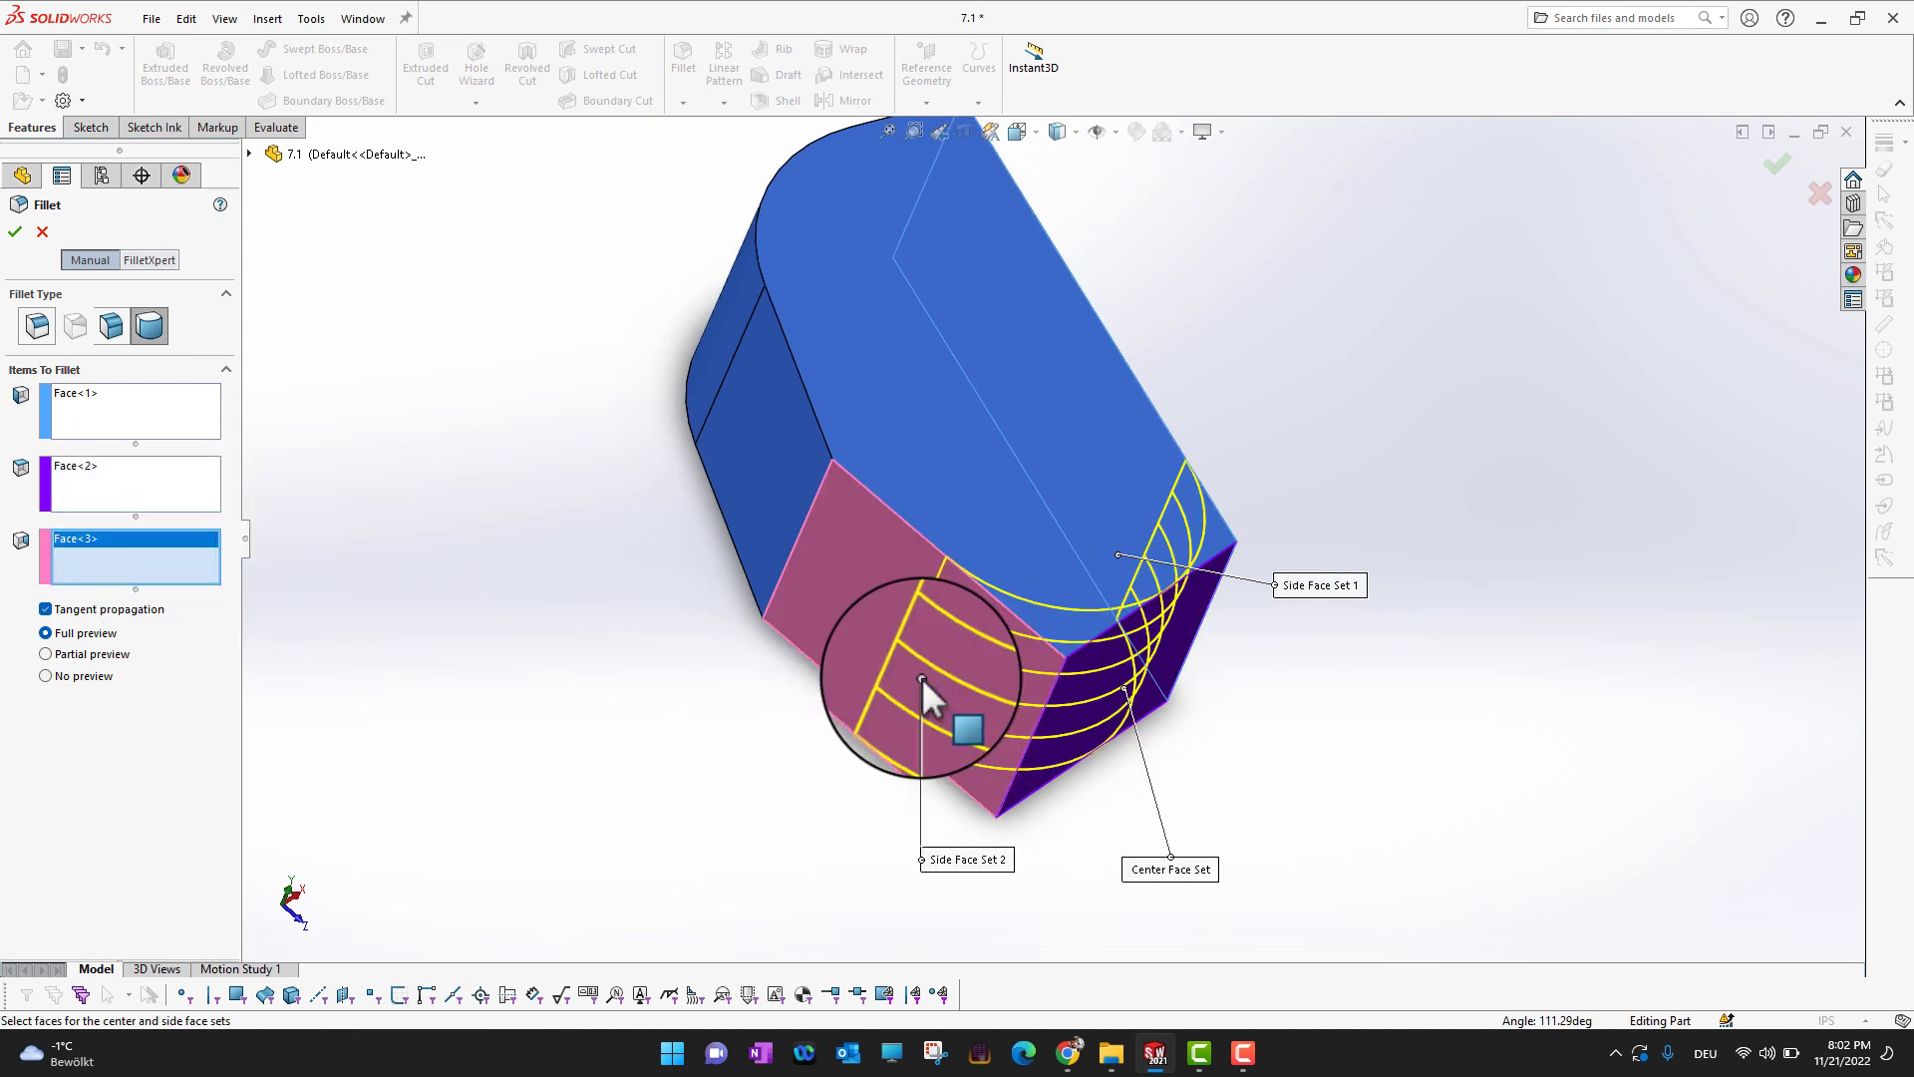
Complete the full round fillet across the flat end of the part
middle_drag(1346, 835, 1347, 890)
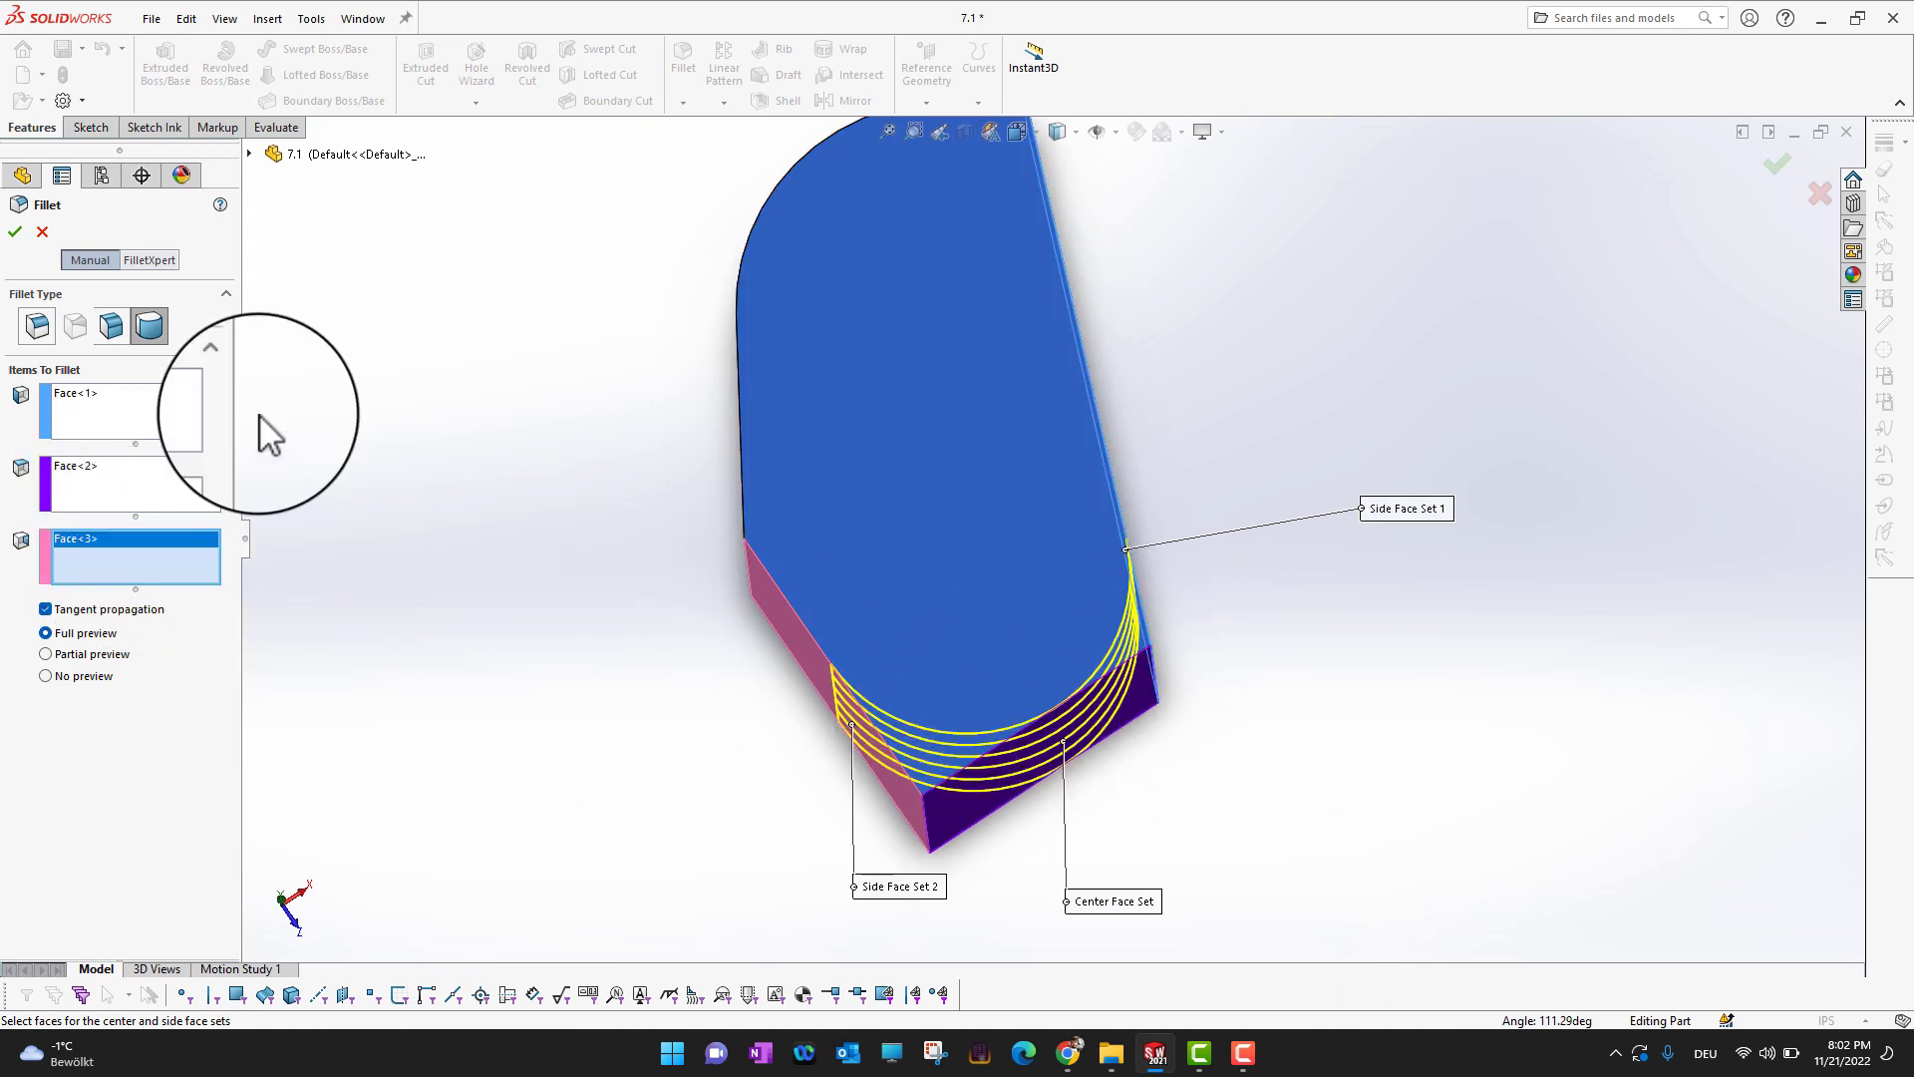
click(15, 229)
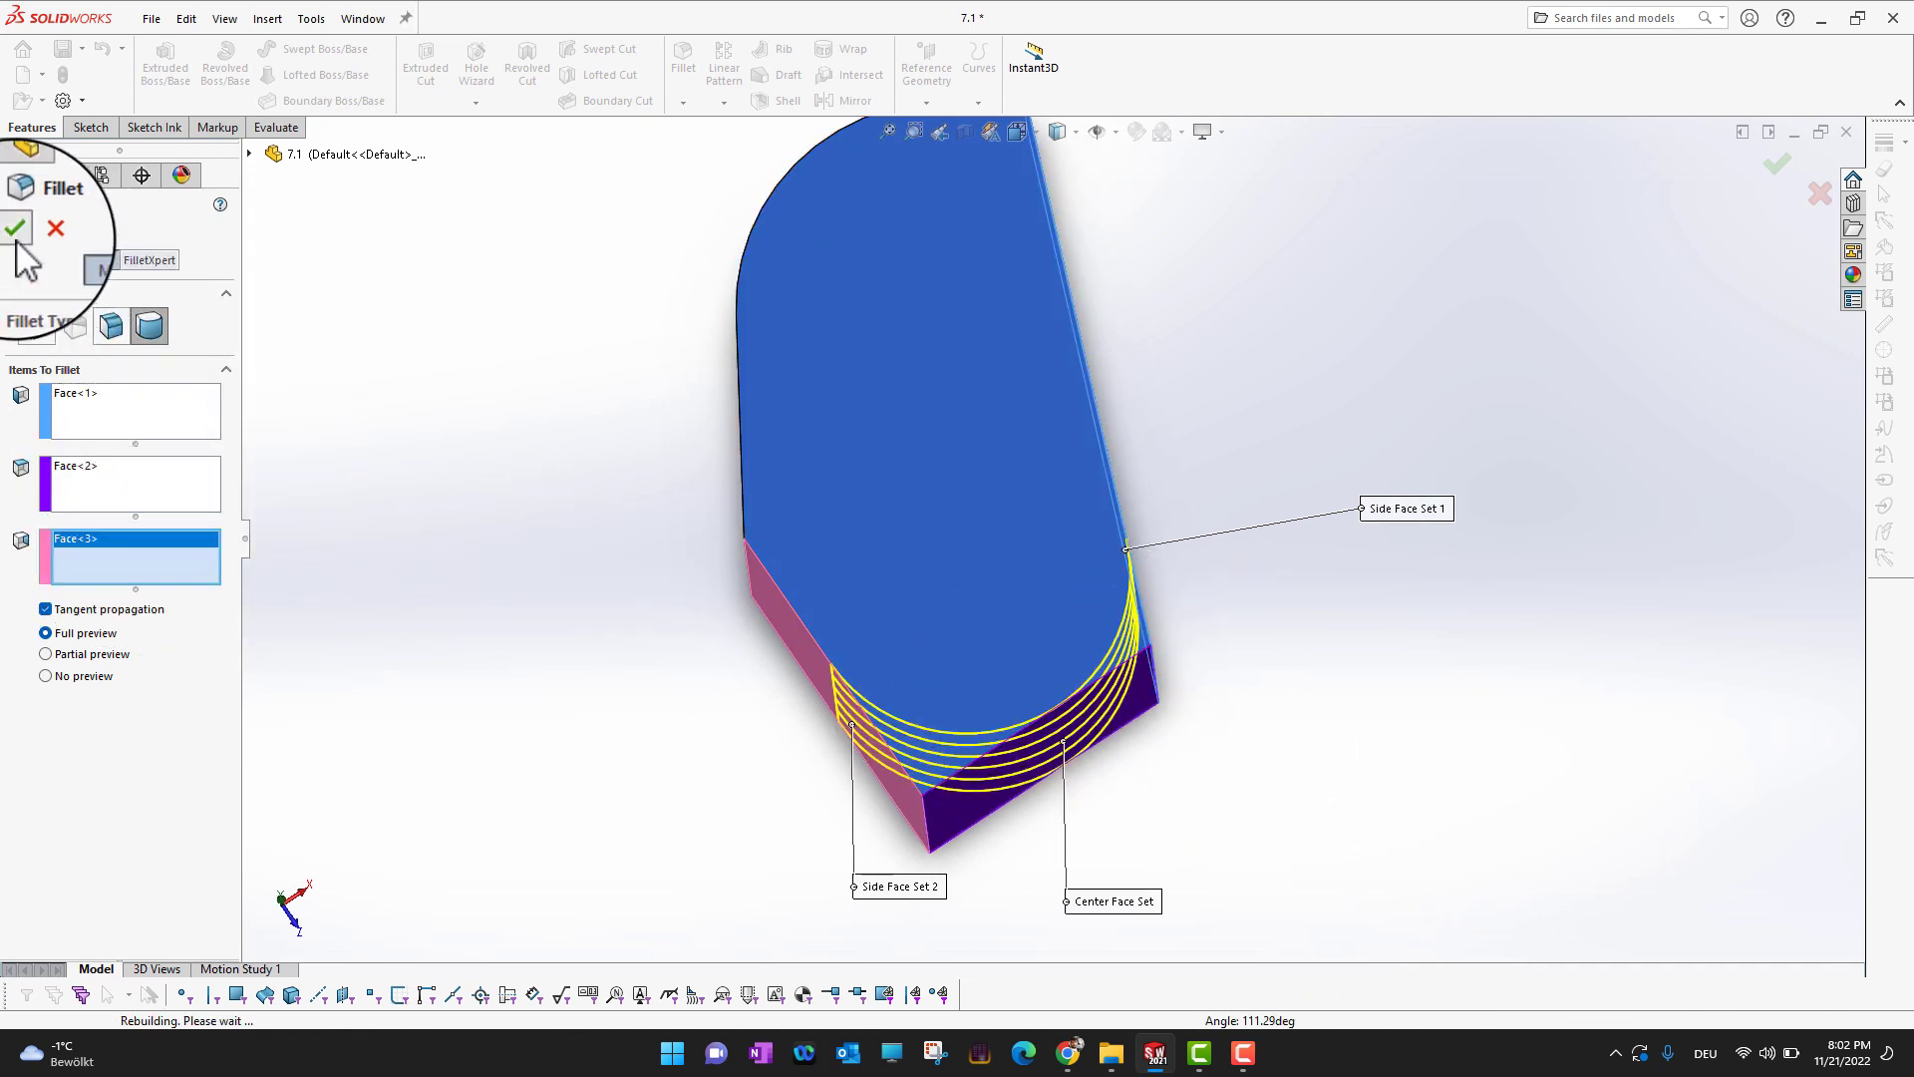
middle_drag(1222, 675, 1458, 710)
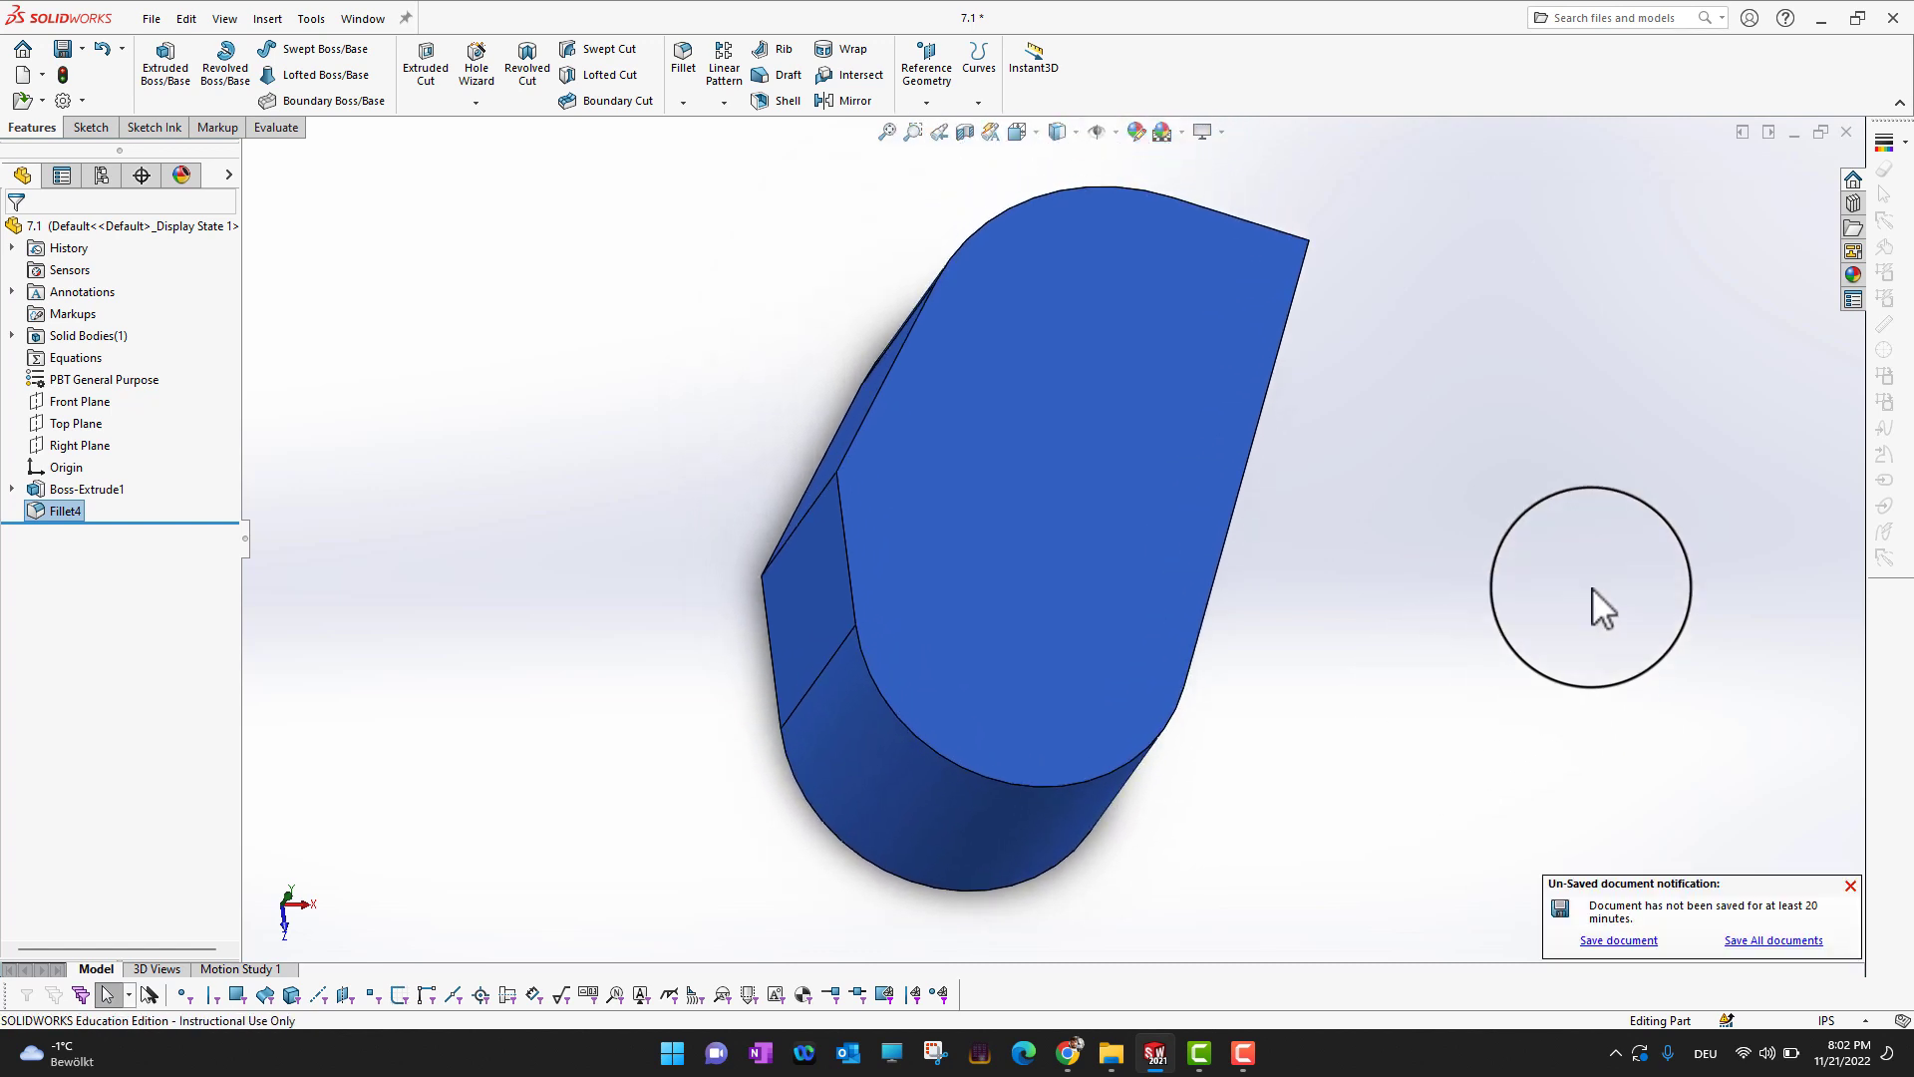
middle_drag(1592, 590, 1566, 587)
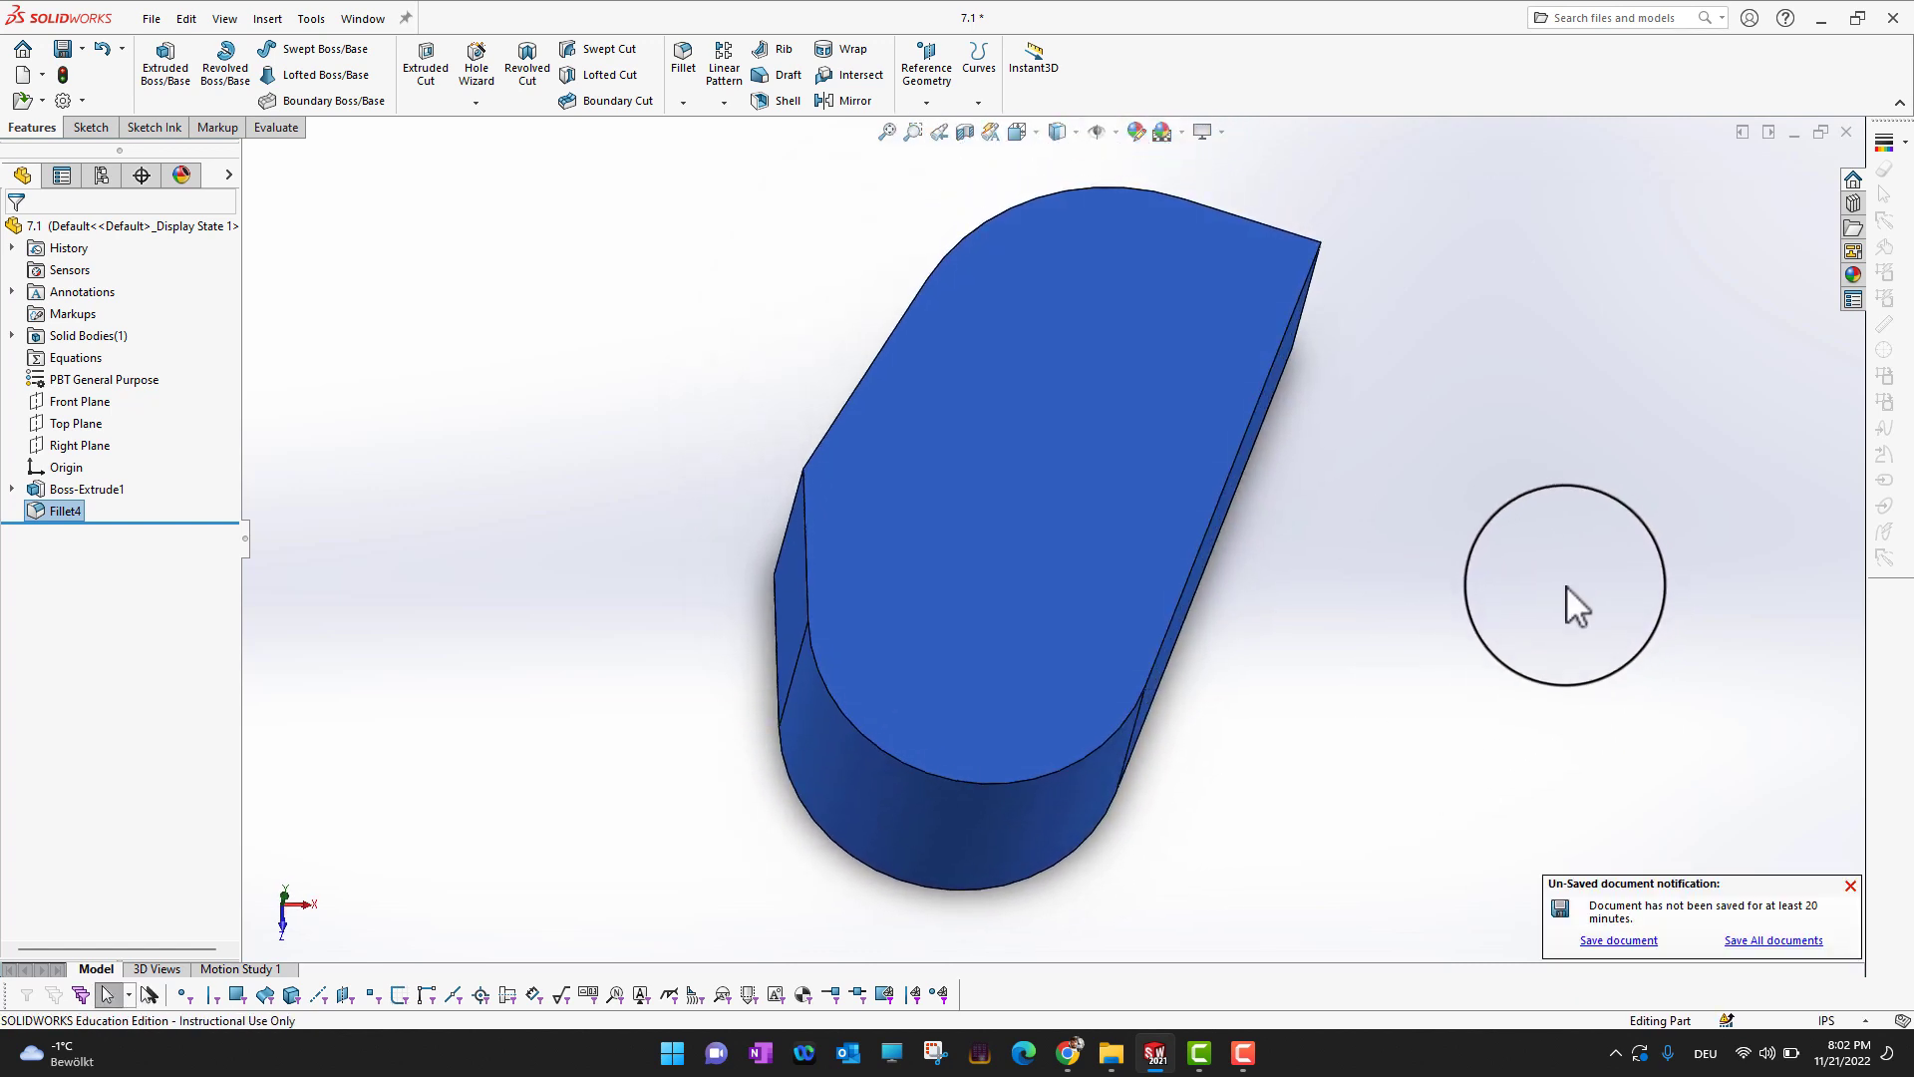